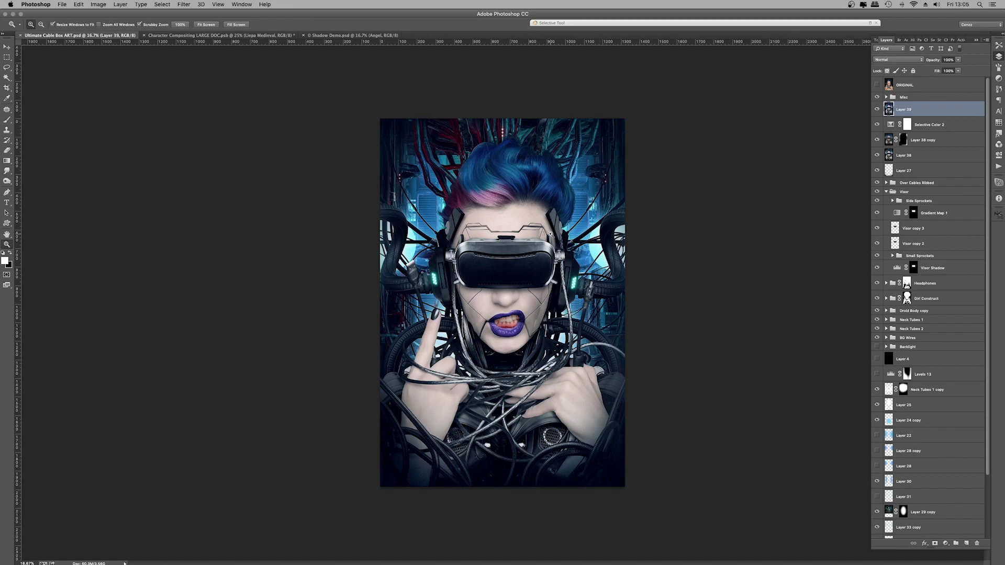
# Hide Layer 39, Layer 38 copy, Selective Color 2 and Layer 38
pyautogui.click(551, 234)
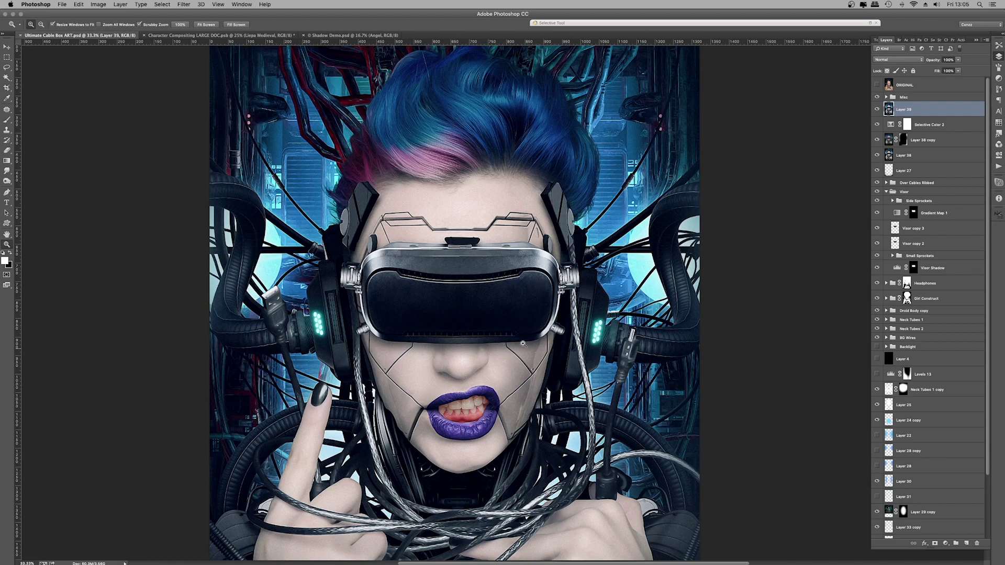
pyautogui.scroll(-2, 535, 331)
pyautogui.scroll(-6, 535, 330)
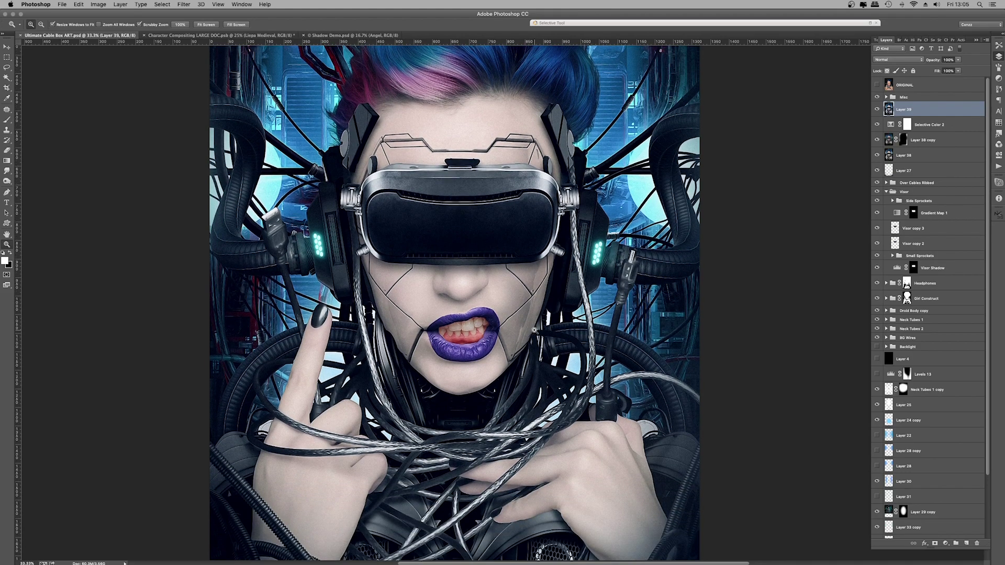
pyautogui.scroll(-1, 534, 331)
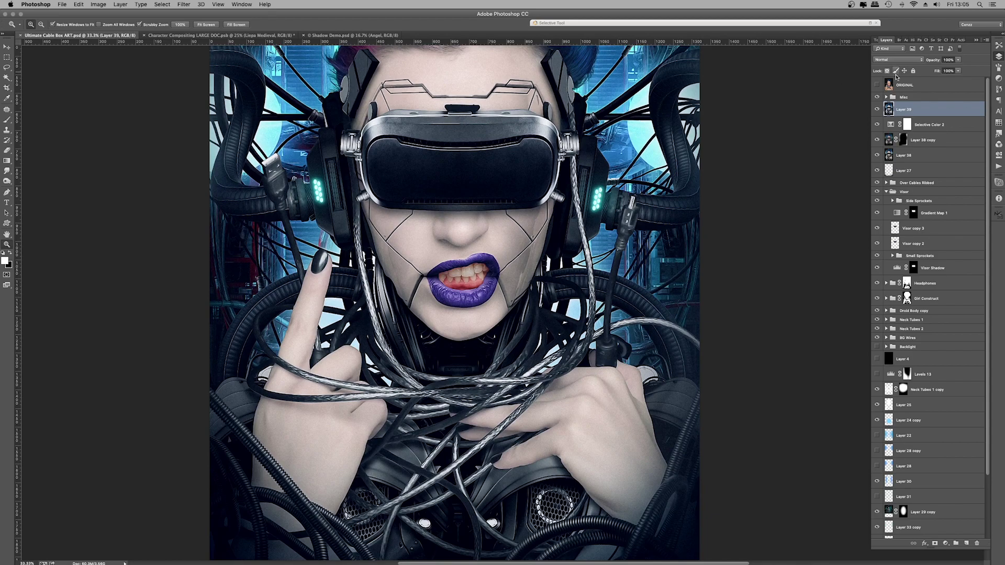
pyautogui.click(879, 109)
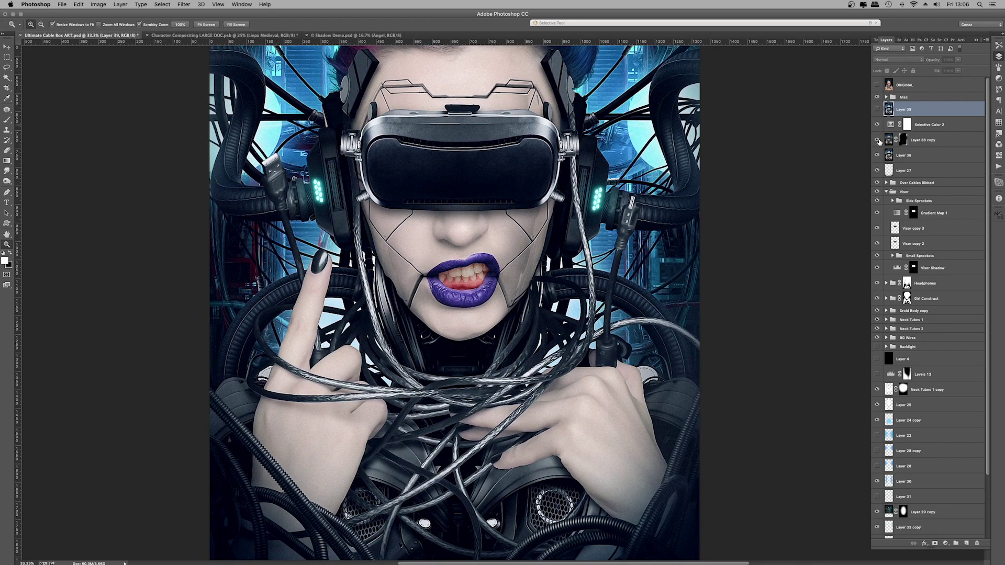
pyautogui.moveTo(877, 140); pyautogui.dragTo(878, 129)
pyautogui.click(877, 156)
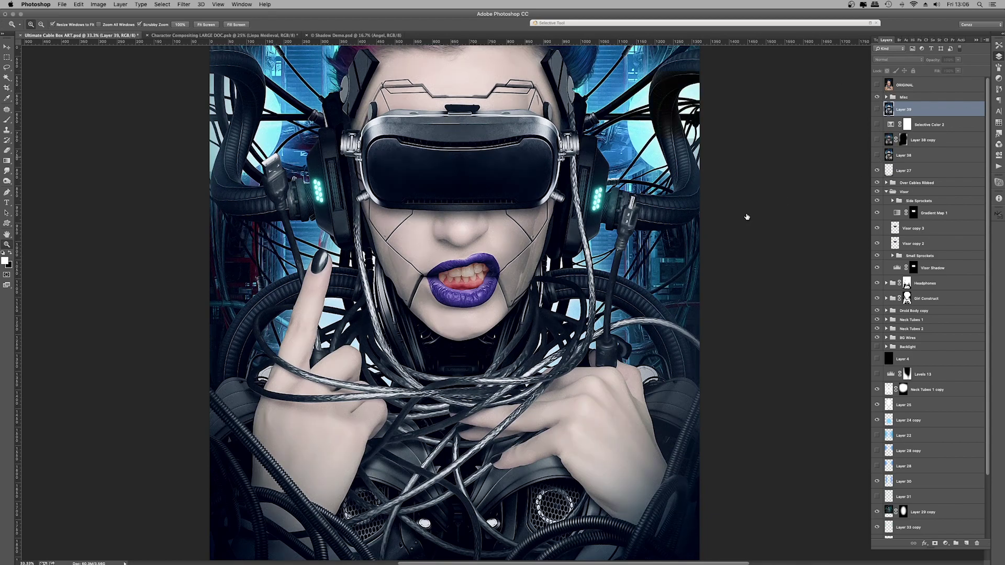
pyautogui.scroll(5, 605, 293)
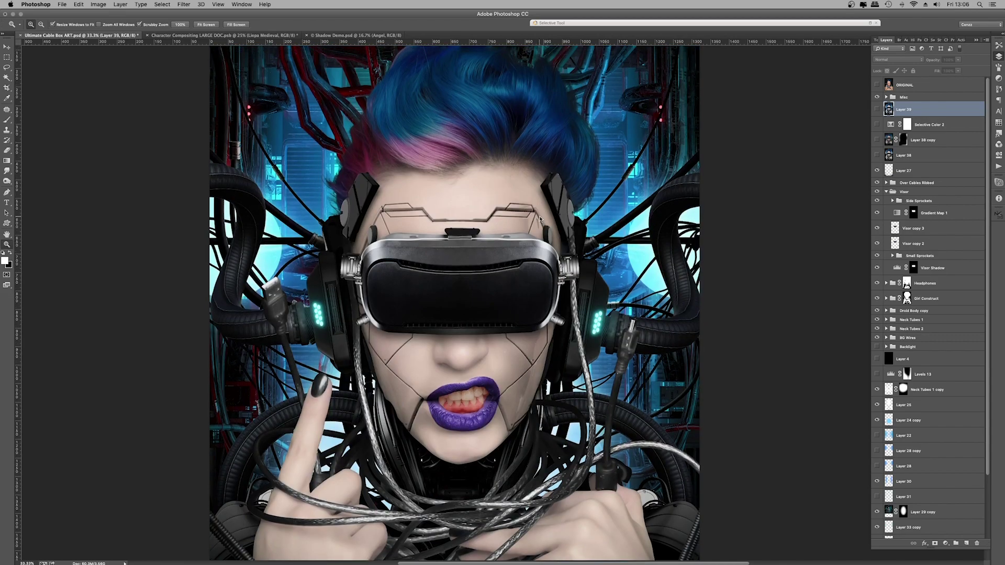
# Compare the full image with the Visor group and Visor Shadow toggled off, then back on
pyautogui.moveTo(539, 219); pyautogui.dragTo(521, 278)
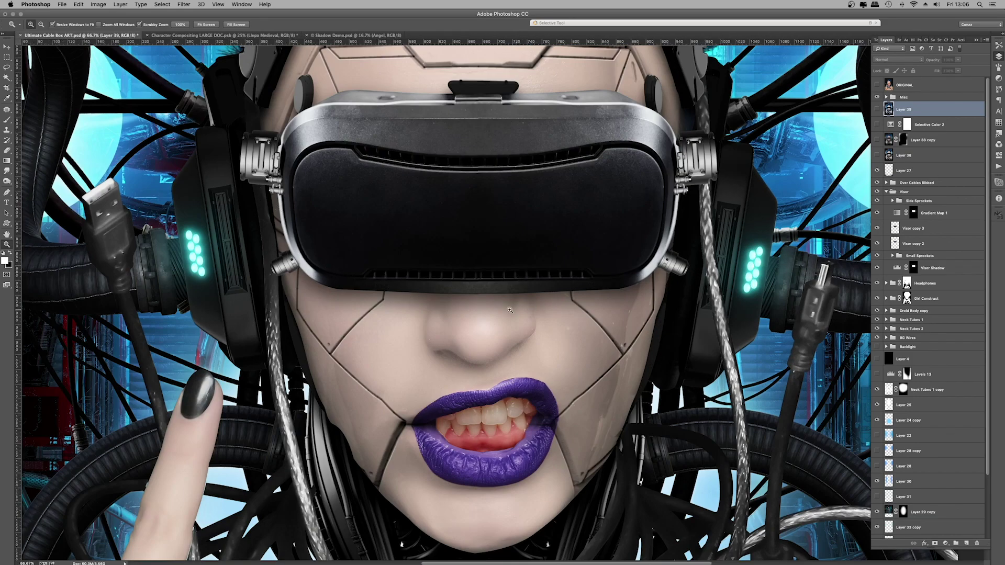
pyautogui.scroll(-2, 929, 240)
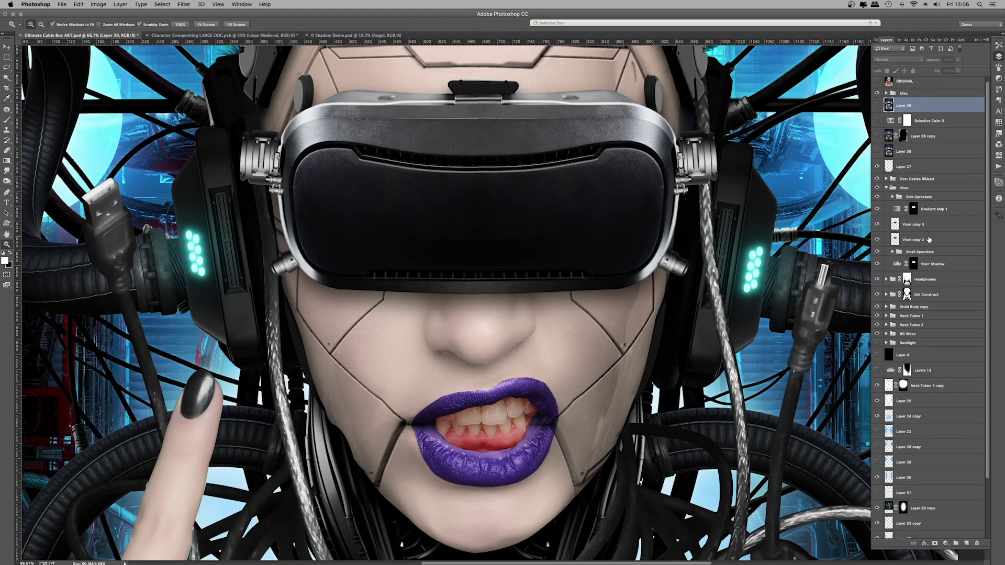
pyautogui.scroll(-1, 929, 240)
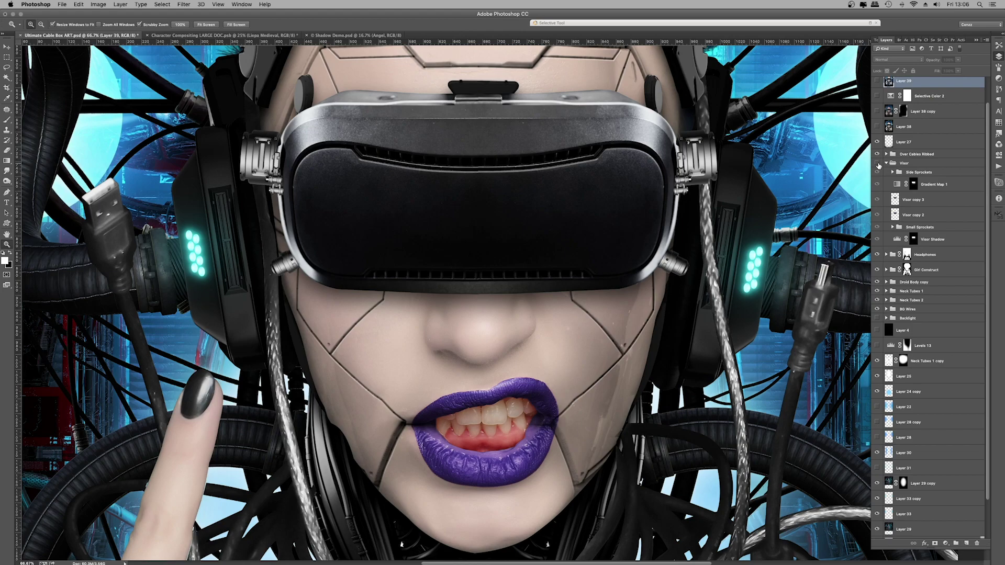
pyautogui.click(878, 164)
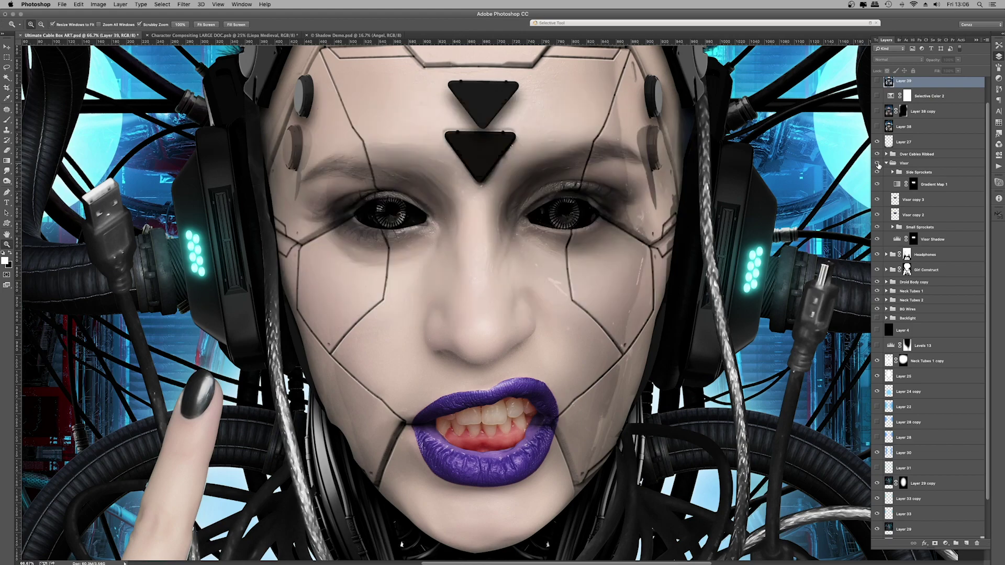
pyautogui.click(878, 164)
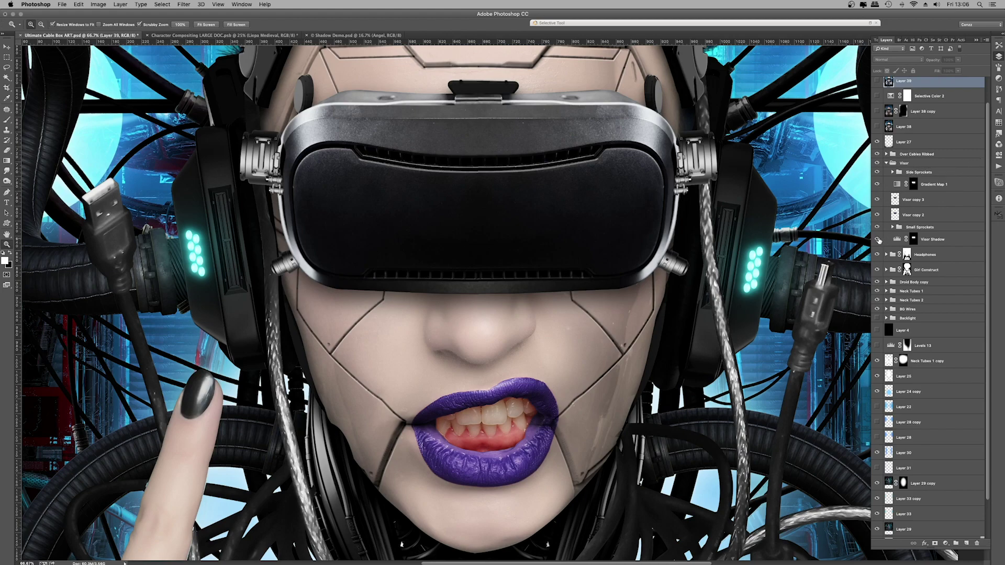
pyautogui.click(878, 239)
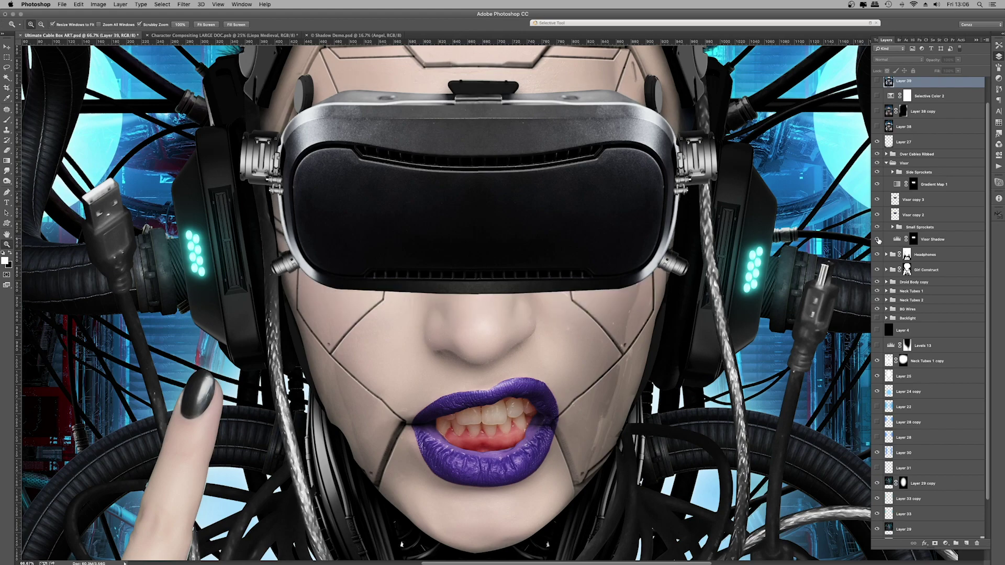
pyautogui.click(878, 240)
# Load Visor copy 3 as a selection and add a Levels adjustment with output white lowered to 120
pyautogui.keyDown('super'); pyautogui.click(895, 199); pyautogui.keyUp('super')
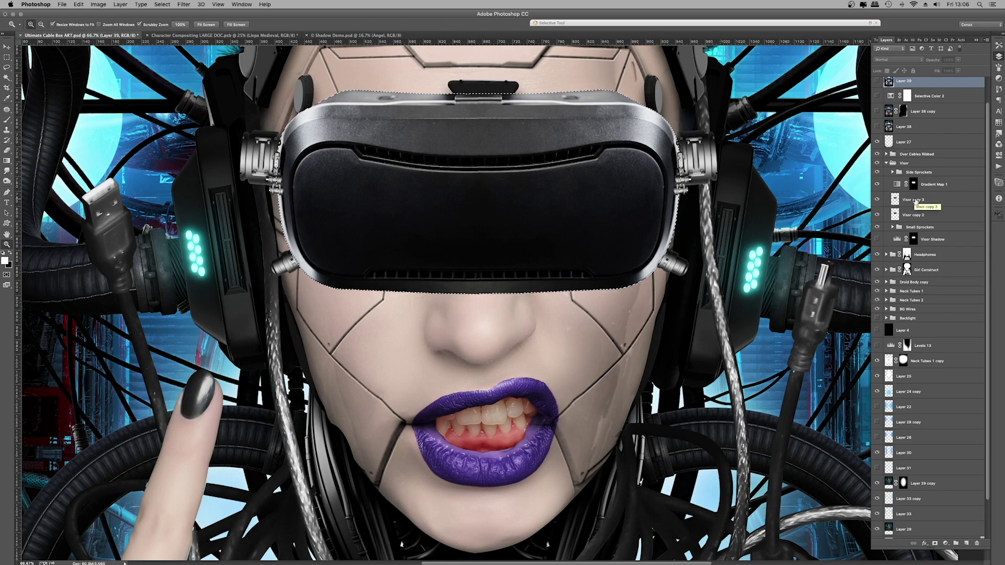
pyautogui.click(914, 200)
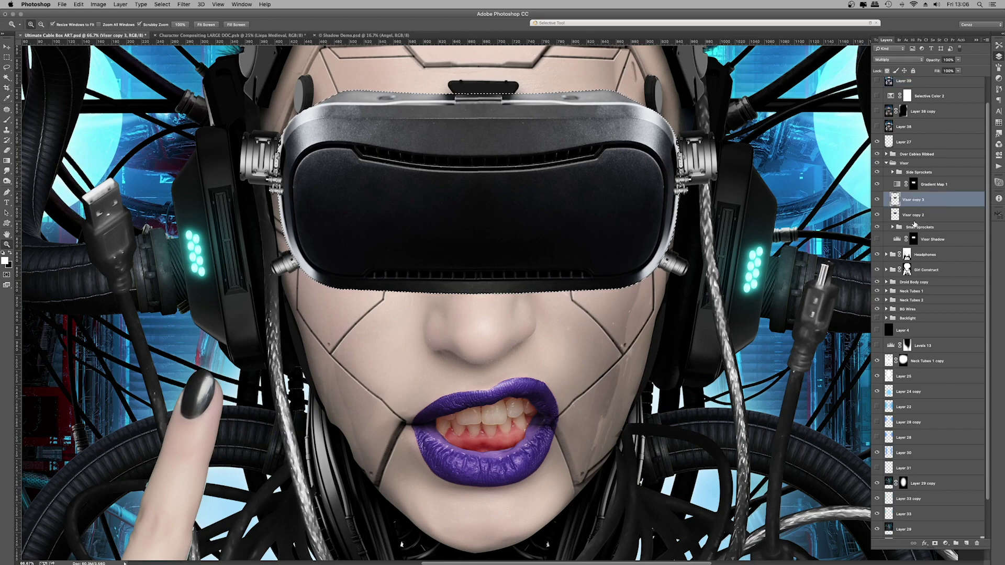
pyautogui.click(920, 227)
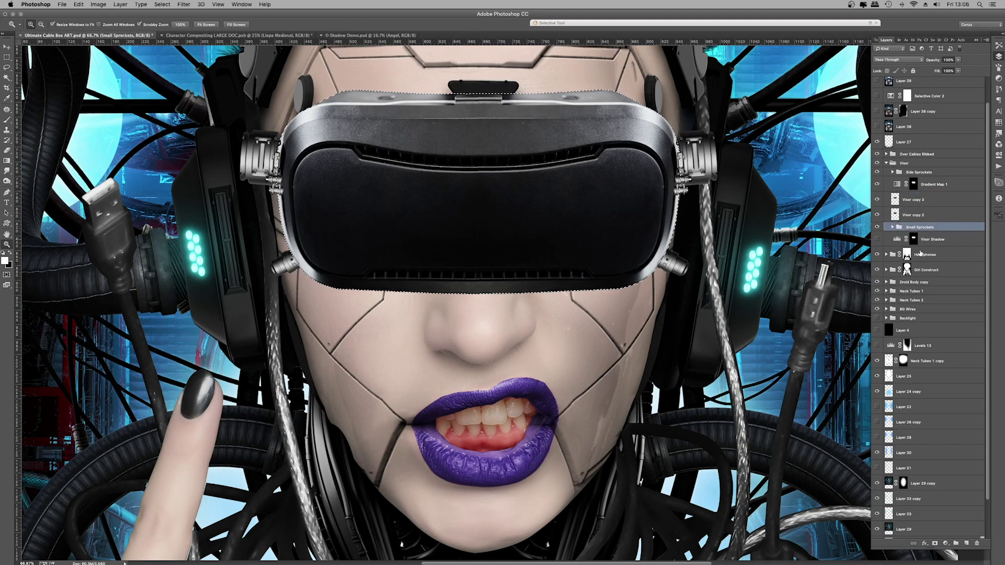
pyautogui.click(917, 200)
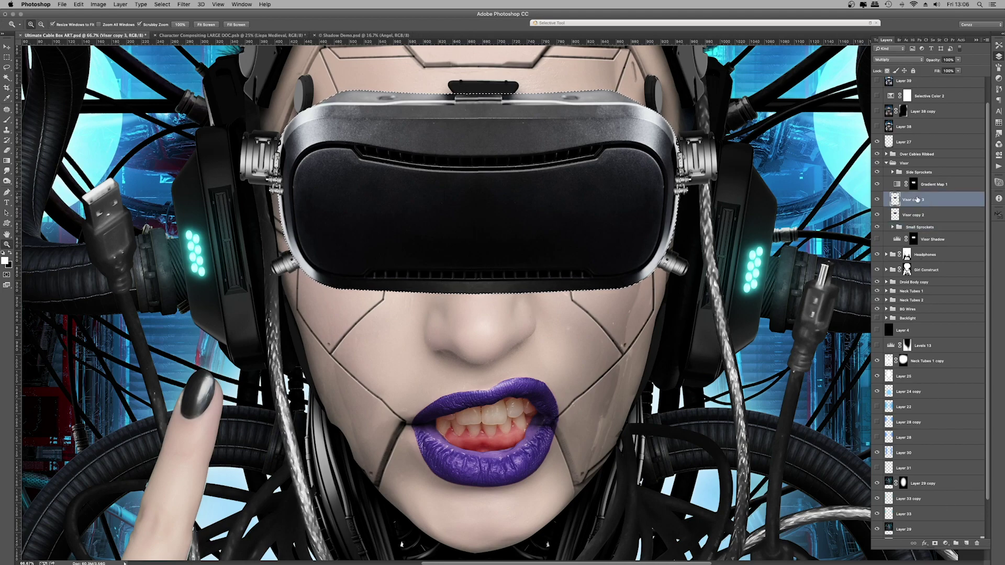
pyautogui.click(946, 543)
pyautogui.click(955, 461)
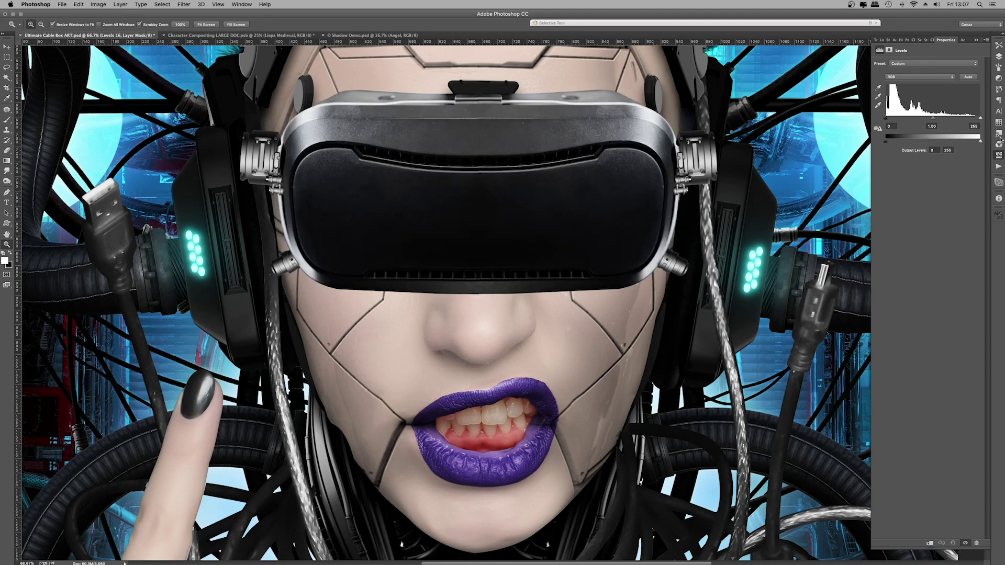
pyautogui.moveTo(980, 141); pyautogui.dragTo(938, 140)
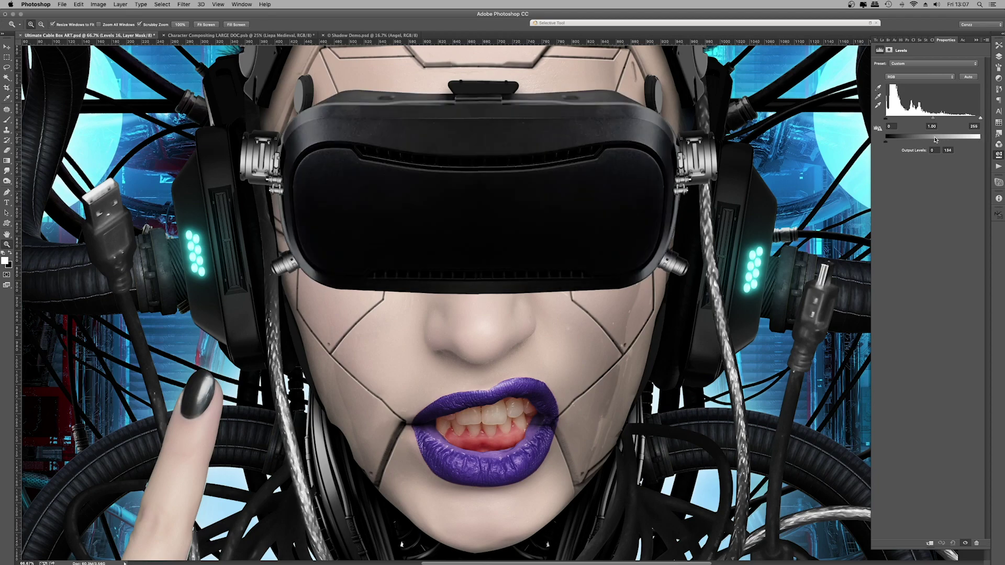
pyautogui.click(1001, 56)
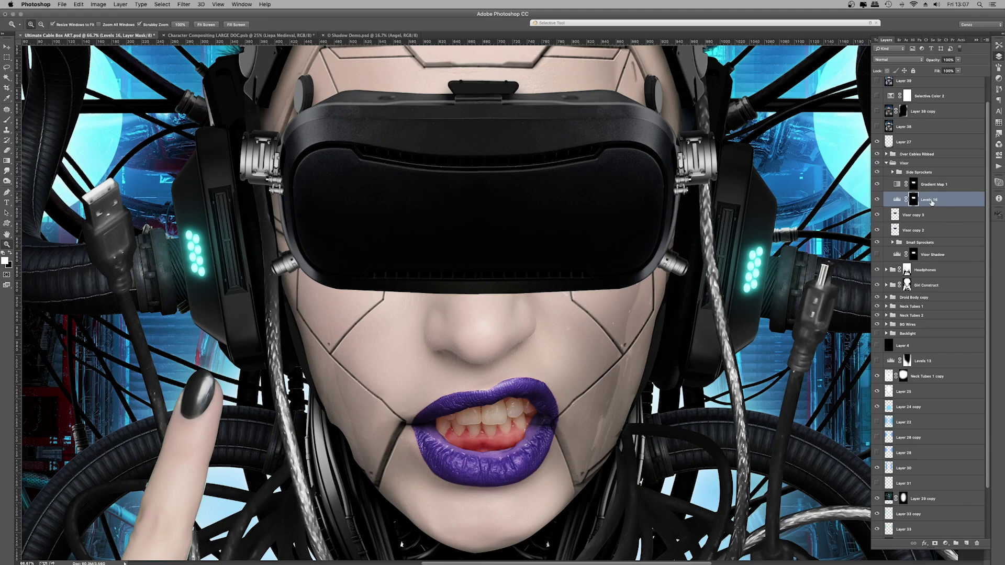
# Move Levels 16 below Visor copy 2 and nudge its mask down into a shadow band
pyautogui.moveTo(931, 202); pyautogui.dragTo(932, 232)
pyautogui.press('v')
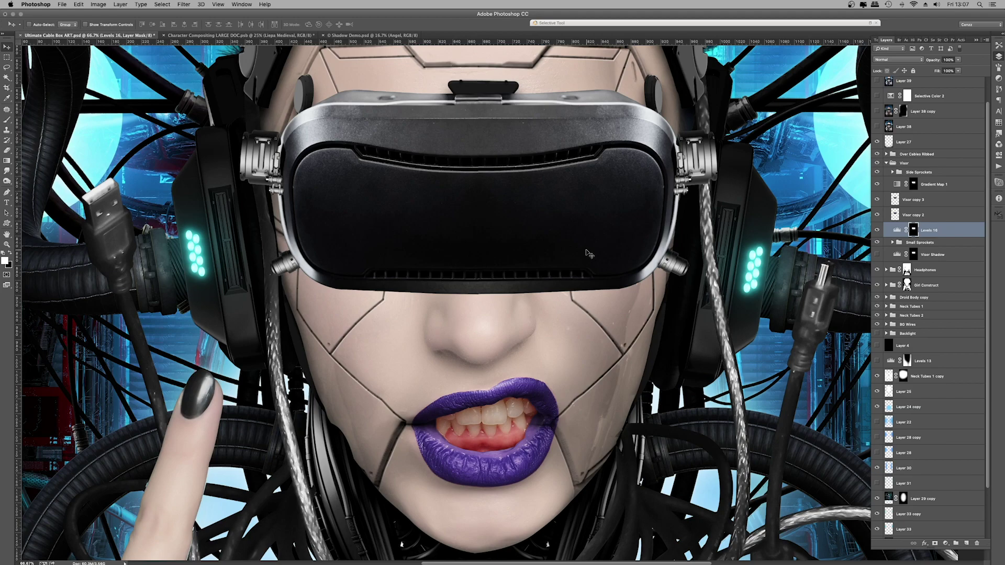
pyautogui.hotkey('shift', 'Down')
pyautogui.hotkey('shift', 'Down')
pyautogui.hotkey('shift', 'Down')
pyautogui.hotkey('shift', 'Down')
pyautogui.hotkey('shift', 'Down')
pyautogui.hotkey('shift', 'Down')
pyautogui.hotkey('shift', 'Down')
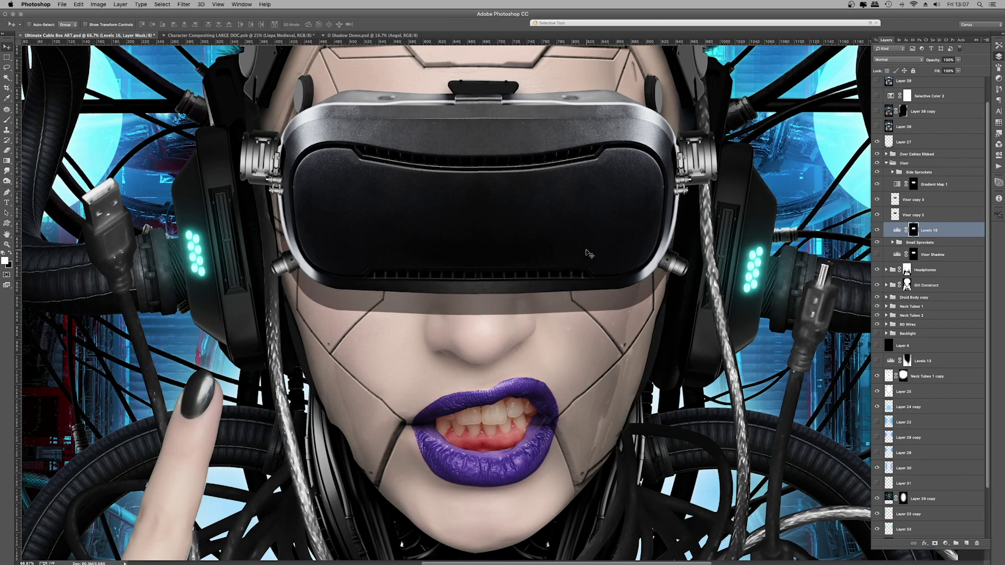
pyautogui.hotkey('shift', 'Up')
pyautogui.hotkey('shift', 'Up')
pyautogui.hotkey('shift', 'Up')
pyautogui.hotkey('shift', 'Down')
pyautogui.hotkey('shift', 'Down')
pyautogui.hotkey('shift', 'Down')
pyautogui.hotkey('shift', 'Up')
pyautogui.hotkey('shift', 'Up')
pyautogui.hotkey('shift', 'Up')
pyautogui.hotkey('shift', 'Down')
pyautogui.hotkey('shift', 'Down')
pyautogui.hotkey('shift', 'Down')
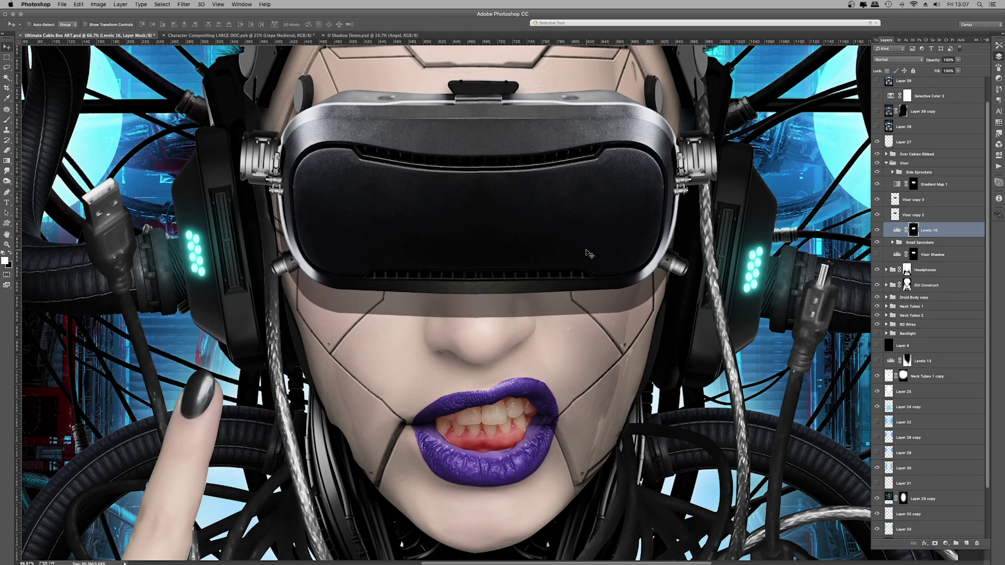
pyautogui.hotkey('shift', 'Up')
pyautogui.hotkey('shift', 'Up')
pyautogui.hotkey('shift', 'Up')
pyautogui.hotkey('shift', 'Down')
pyautogui.hotkey('shift', 'Down')
pyautogui.hotkey('shift', 'Down')
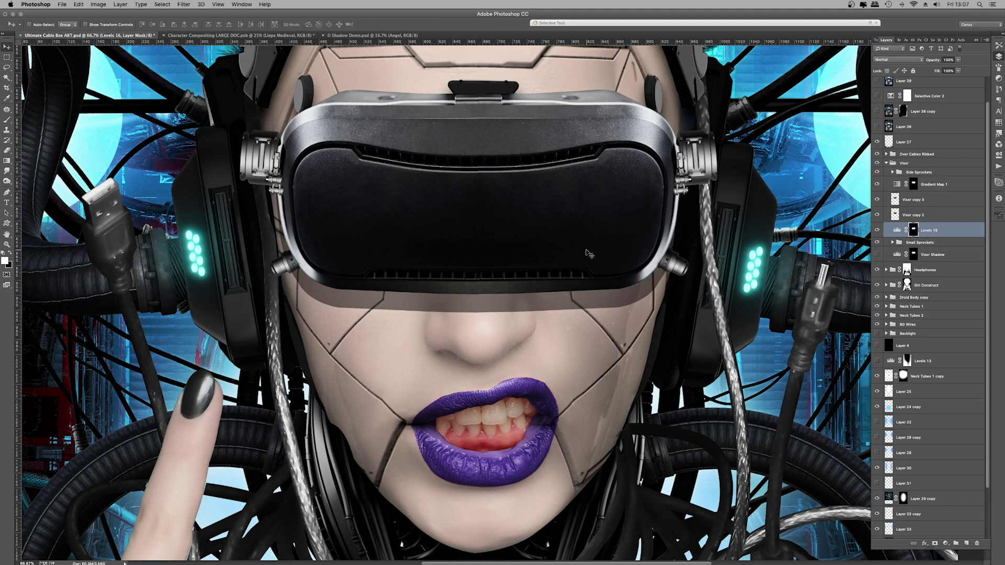
pyautogui.hotkey('shift', 'Down')
pyautogui.hotkey('shift', 'Down')
pyautogui.hotkey('shift', 'Up')
pyautogui.hotkey('shift', 'Up')
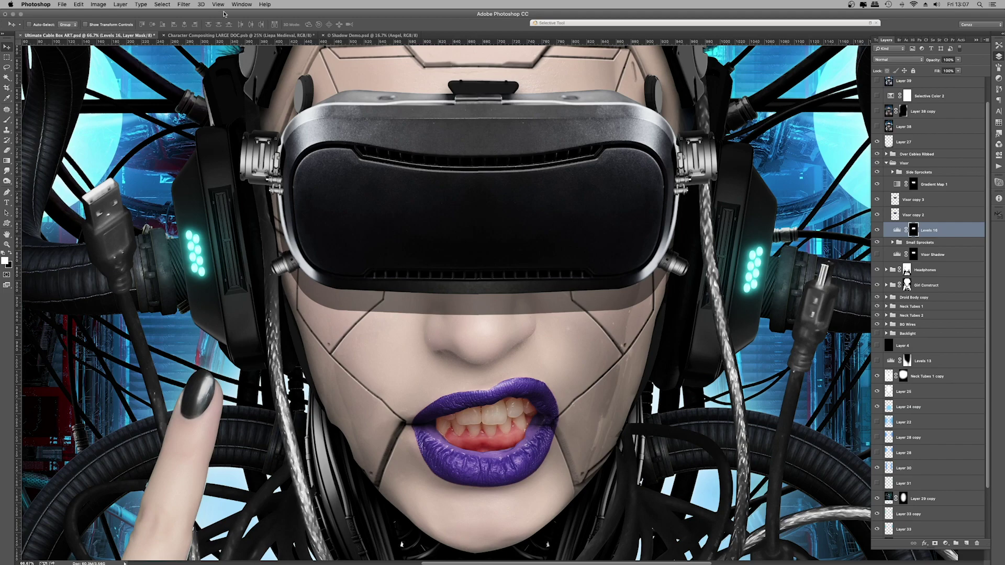
# Apply a Gaussian Blur of roughly 20 px to the Levels 16 shadow mask
pyautogui.click(187, 5)
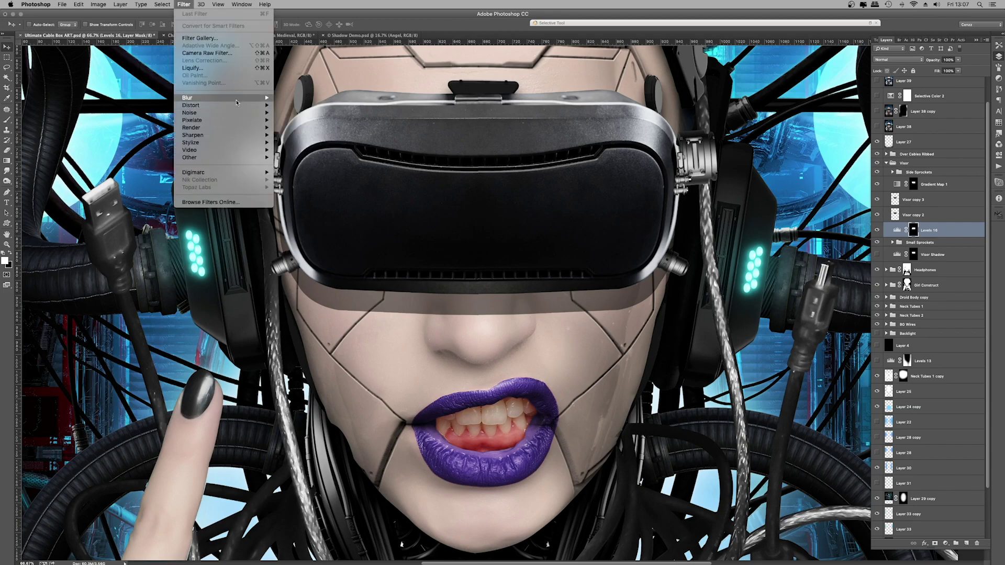
pyautogui.moveTo(237, 98)
pyautogui.click(301, 154)
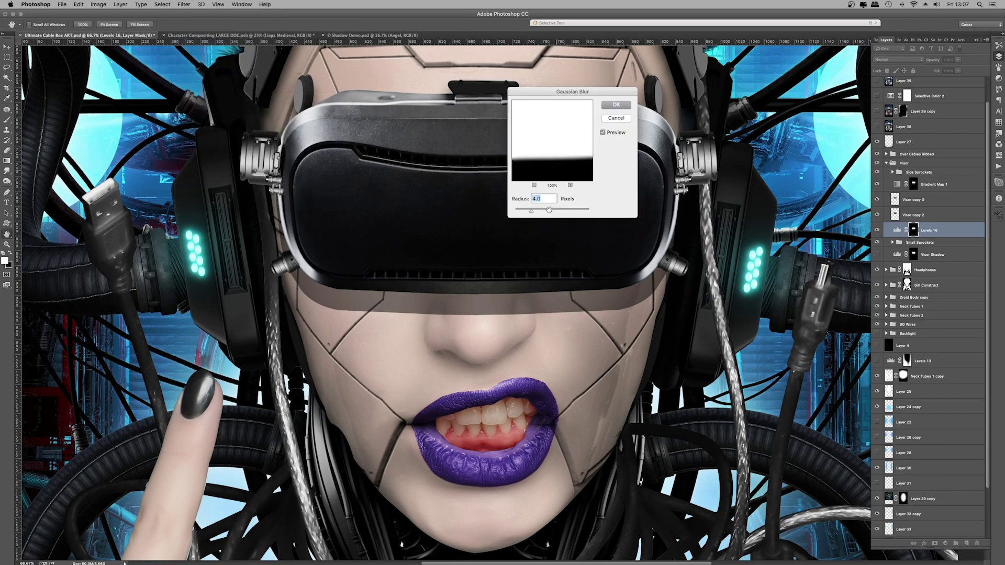
pyautogui.moveTo(549, 210); pyautogui.dragTo(556, 211)
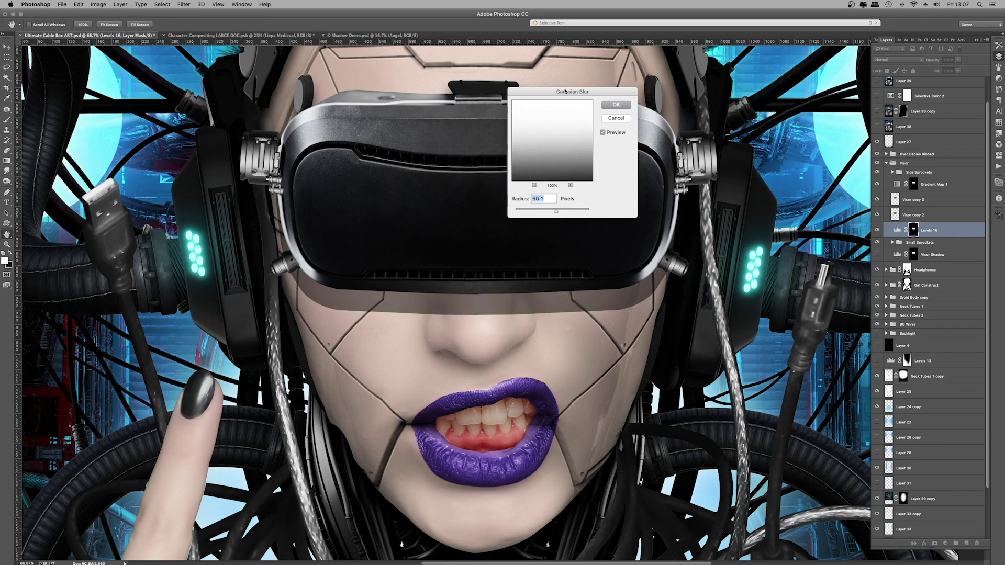
pyautogui.click(551, 213)
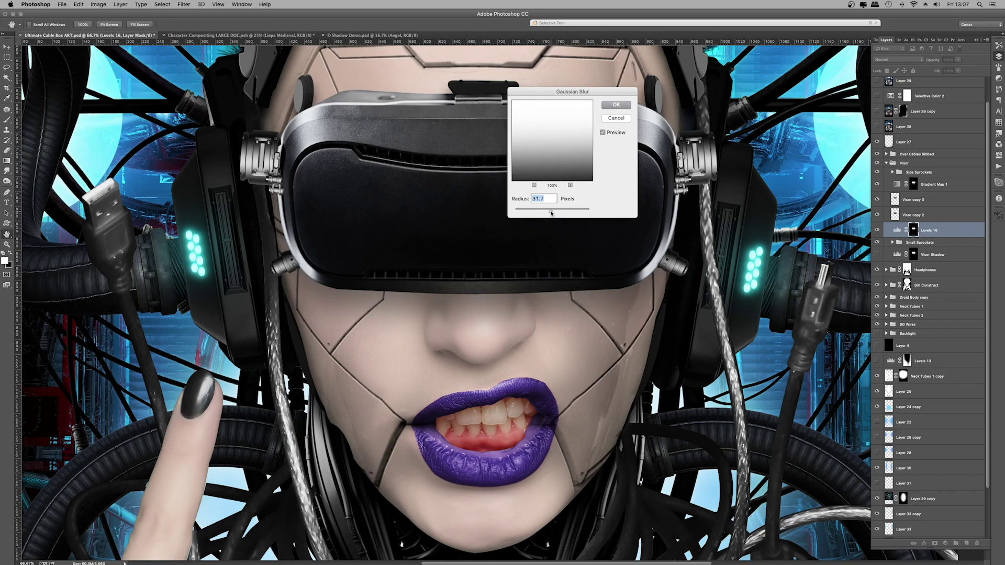
pyautogui.moveTo(551, 212); pyautogui.dragTo(545, 211)
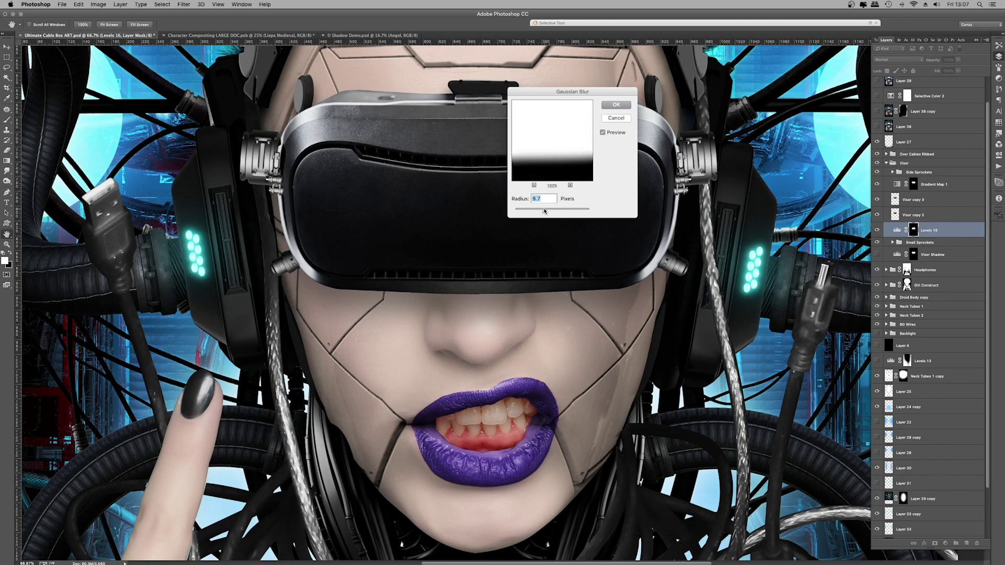
pyautogui.moveTo(545, 211); pyautogui.dragTo(549, 211)
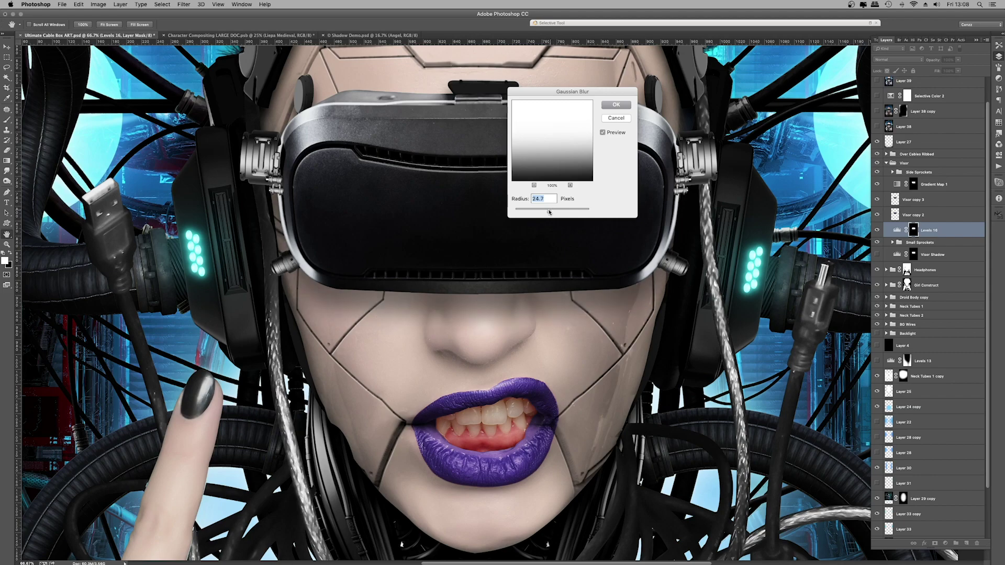
pyautogui.click(610, 106)
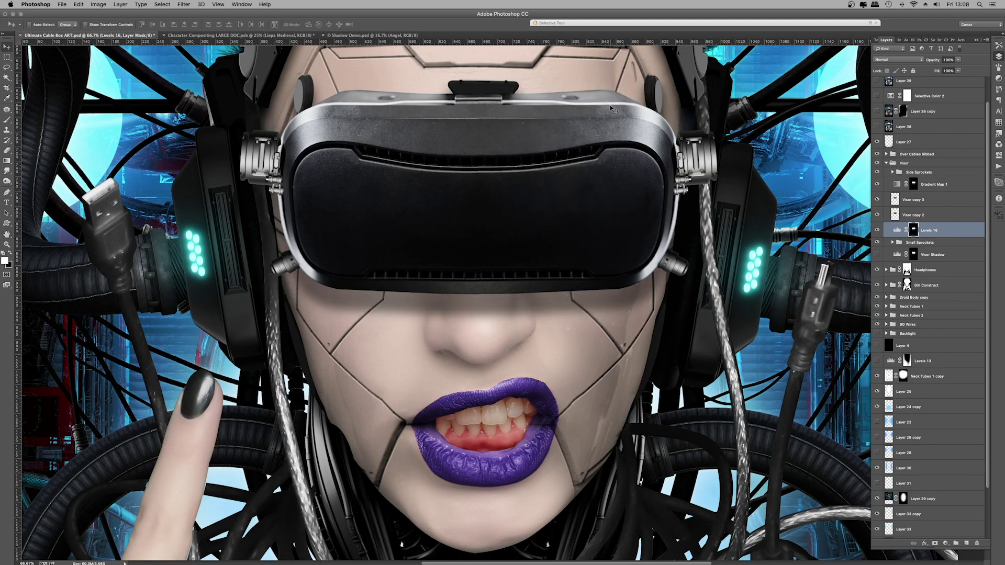
# Try Multiply blending on Levels 16, then return it to Normal
pyautogui.click(886, 60)
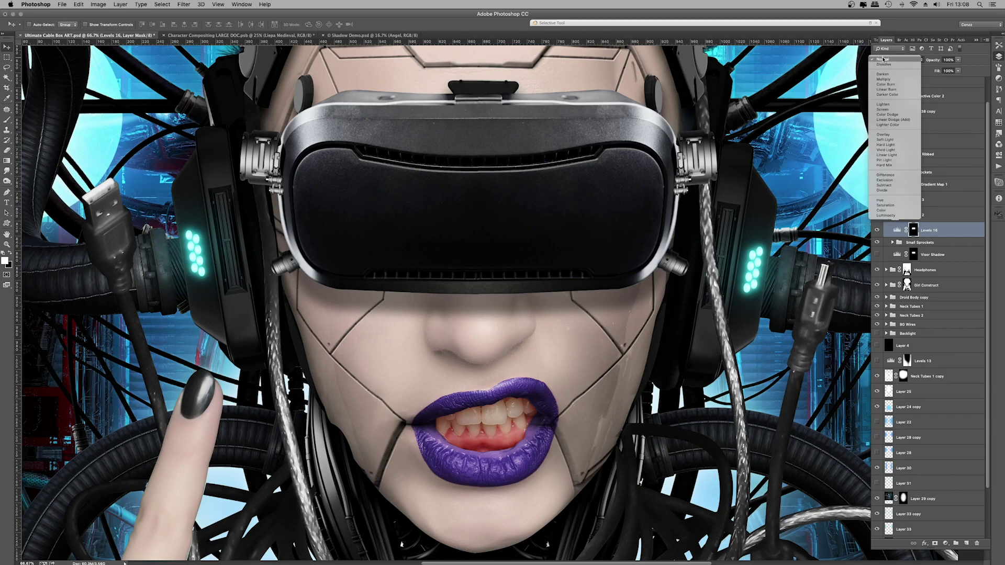
pyautogui.click(890, 80)
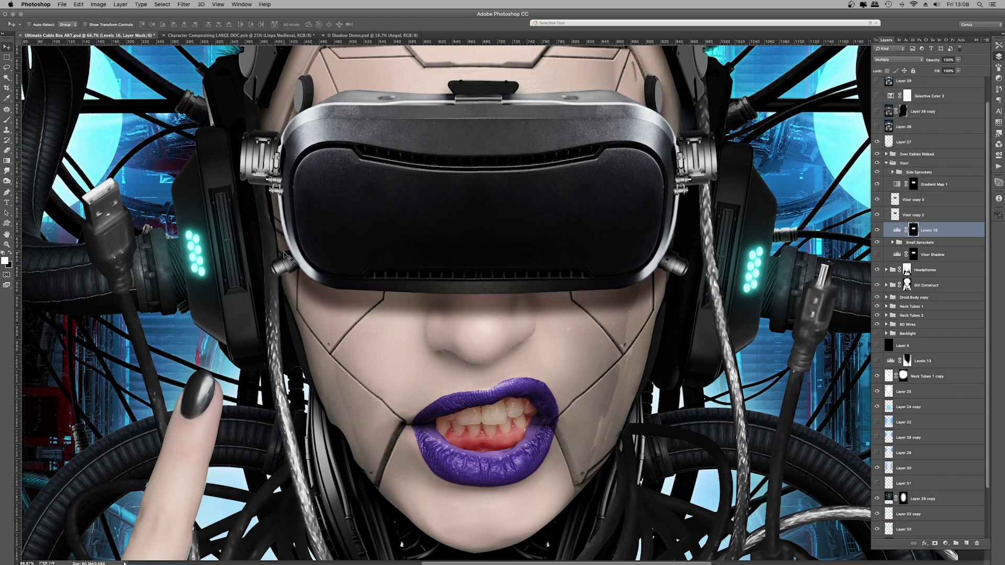
pyautogui.press('super+minus')
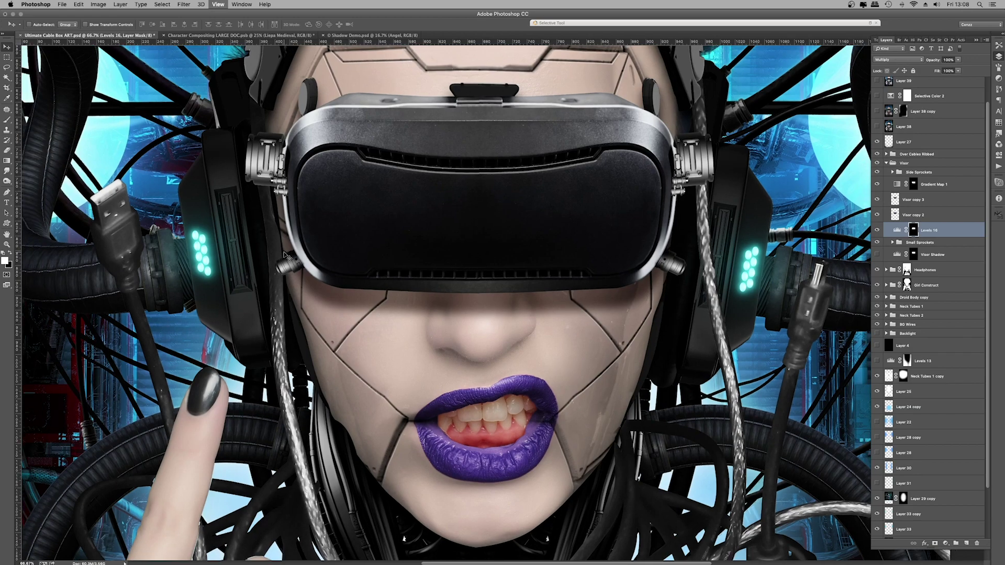
pyautogui.press('super+minus')
pyautogui.press('super+plus')
pyautogui.press('super+plus')
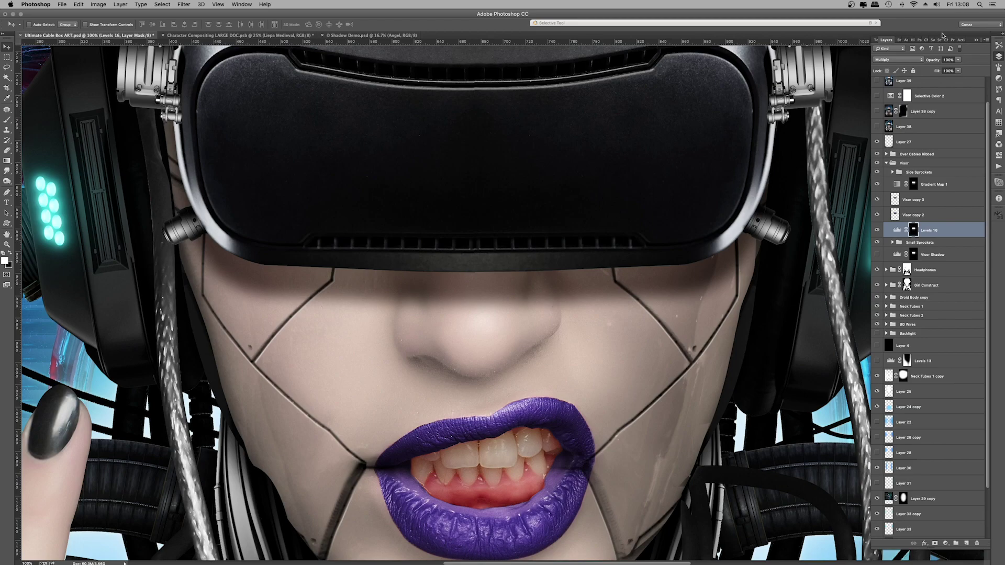
pyautogui.click(899, 60)
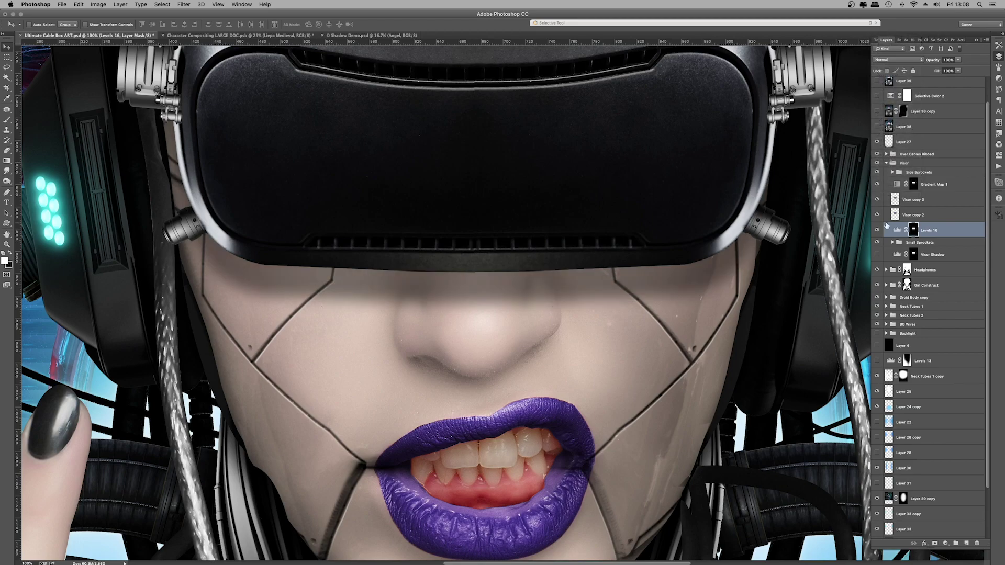
# Darken the Levels 16 midtones to a gamma of 0.77
pyautogui.doubleClick(893, 229)
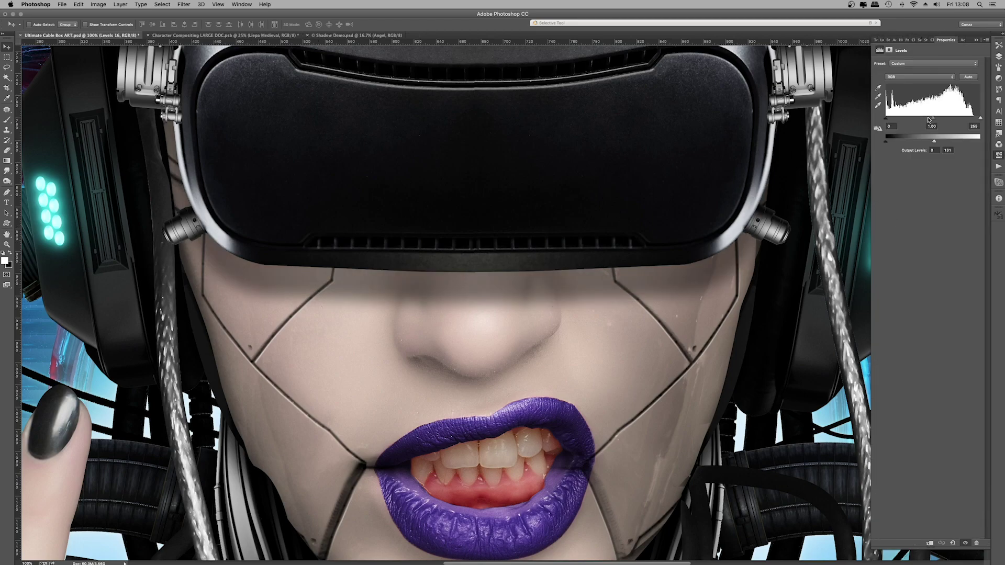
pyautogui.moveTo(932, 120); pyautogui.dragTo(941, 120)
pyautogui.click(999, 56)
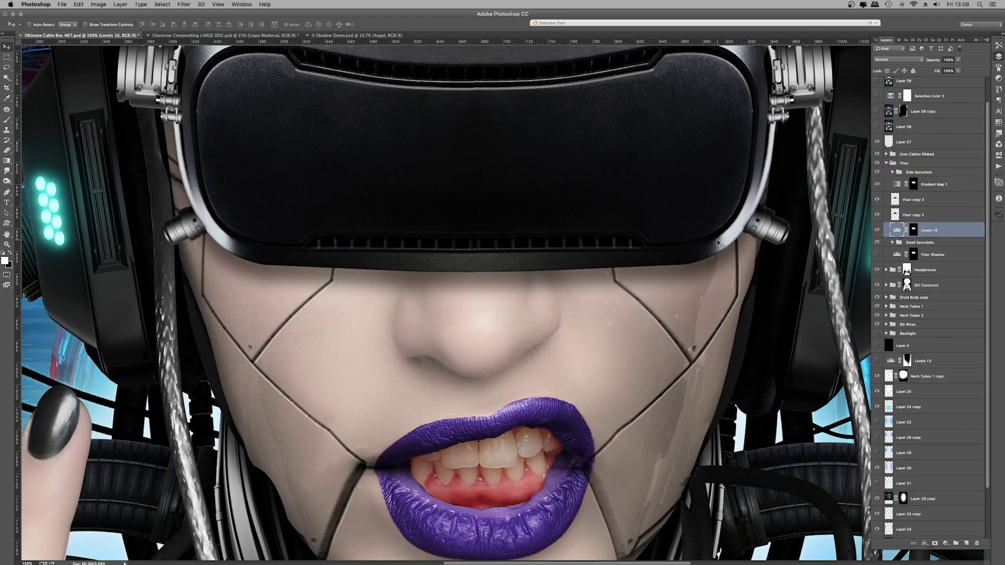
# Move Levels 16 below the Small Sprockets group and hide it
pyautogui.press('super+minus')
pyautogui.press('super+minus')
pyautogui.press('super+minus')
pyautogui.press('super+minus')
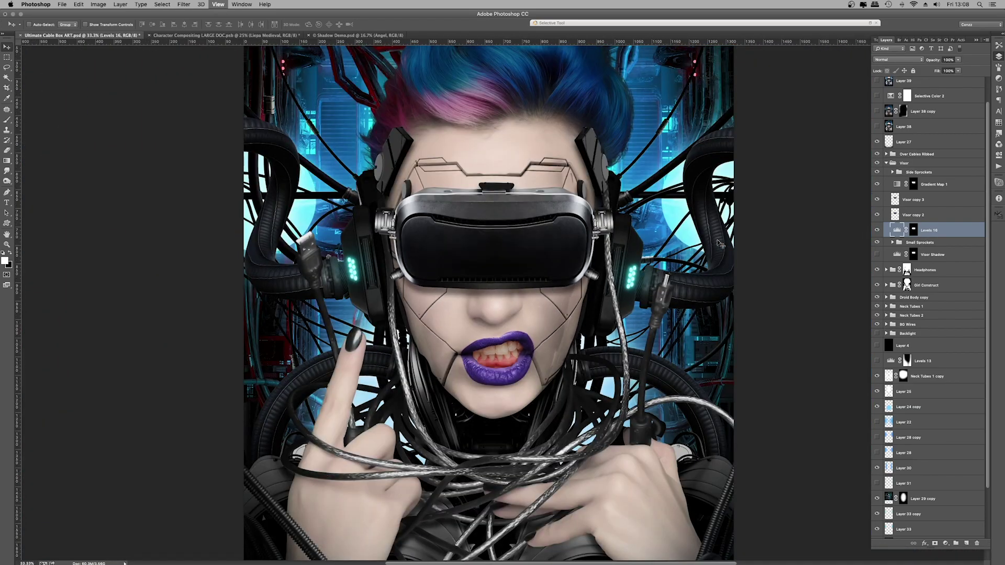
pyautogui.press('super+plus')
pyautogui.press('super+plus')
pyautogui.press('super+plus')
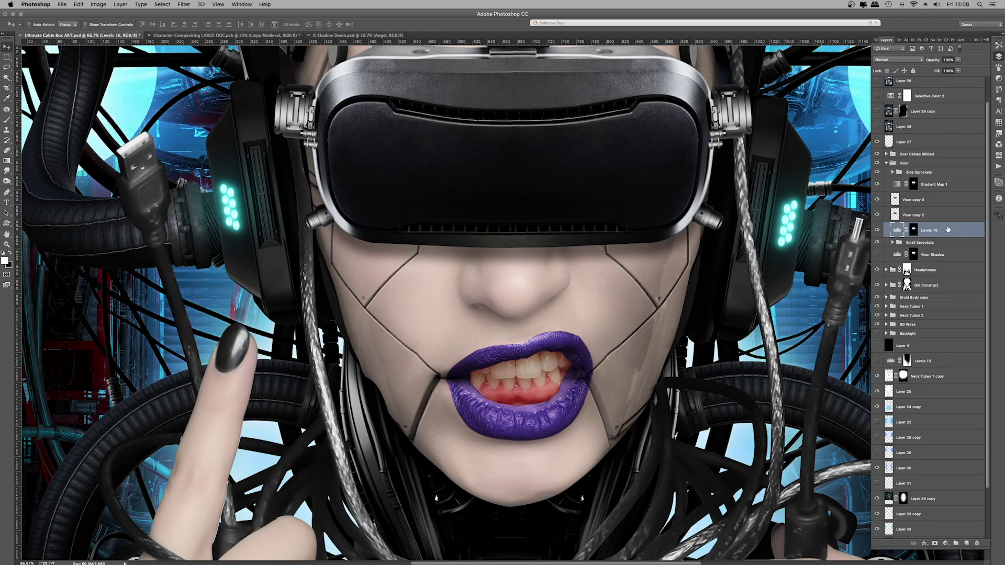
pyautogui.moveTo(944, 231); pyautogui.dragTo(940, 244)
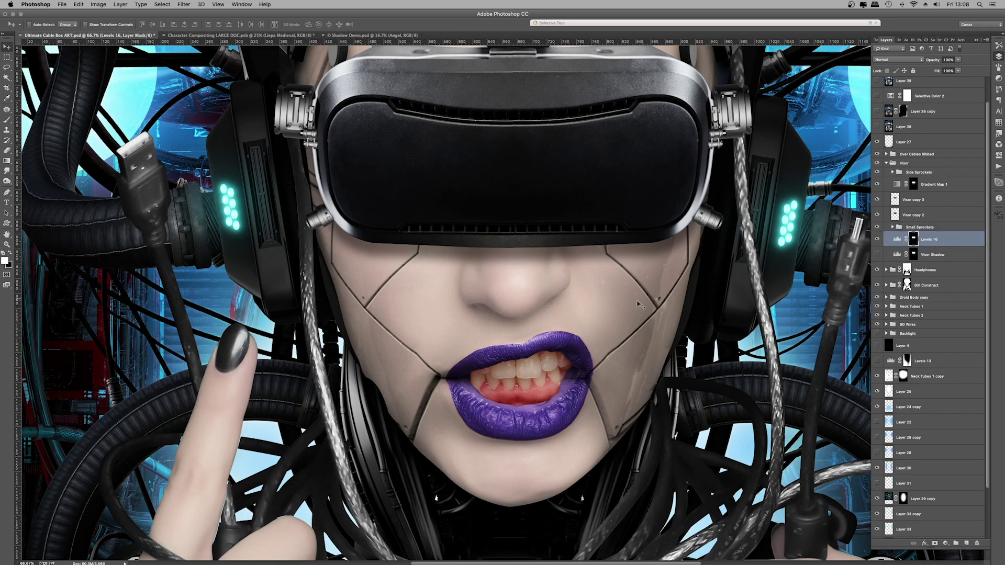
pyautogui.scroll(3, 633, 303)
pyautogui.scroll(2, 633, 304)
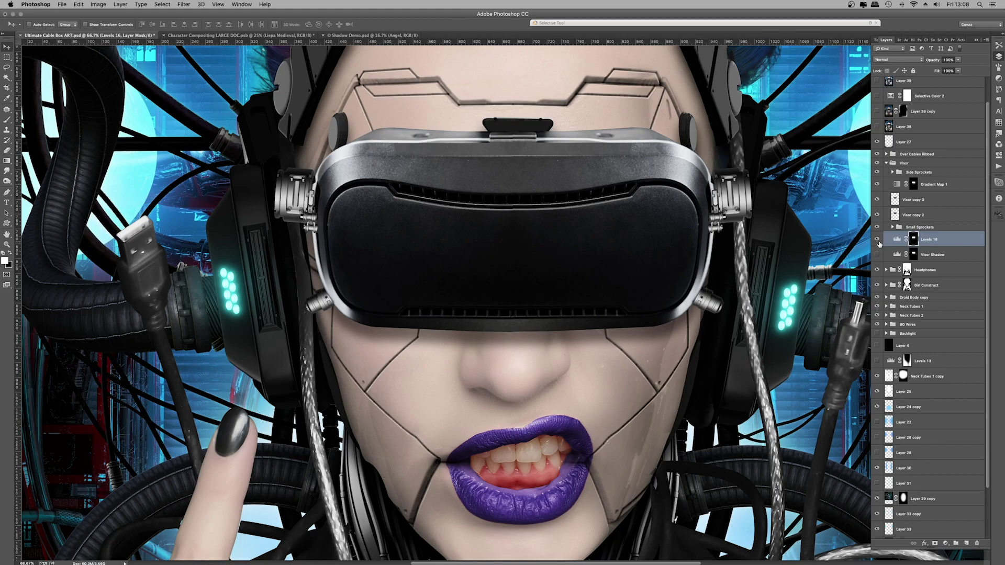
pyautogui.click(877, 240)
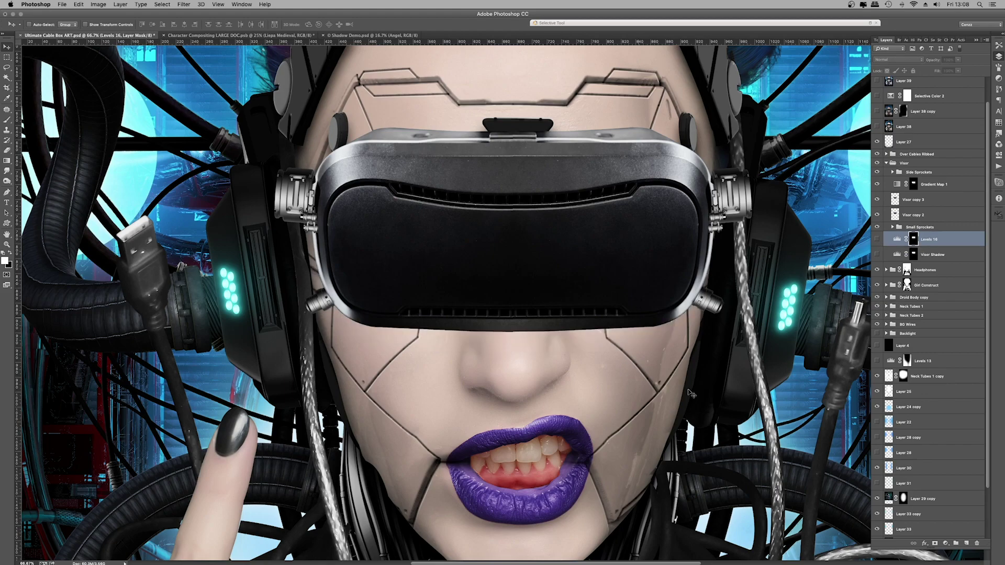
# Add Layer 40 and paint a soft black shadow under the visor with a smaller brush
pyautogui.click(964, 544)
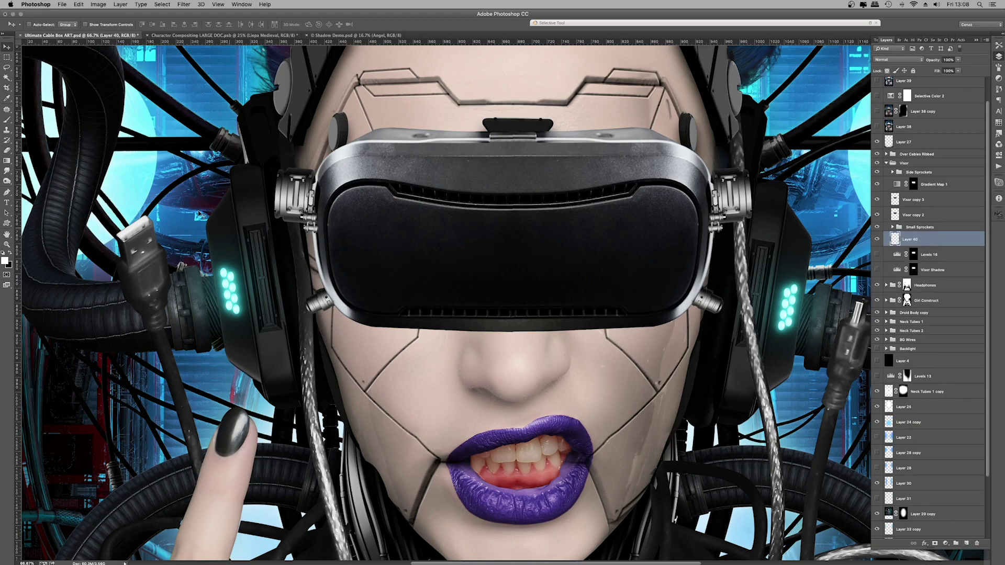
pyautogui.click(6, 120)
pyautogui.click(11, 252)
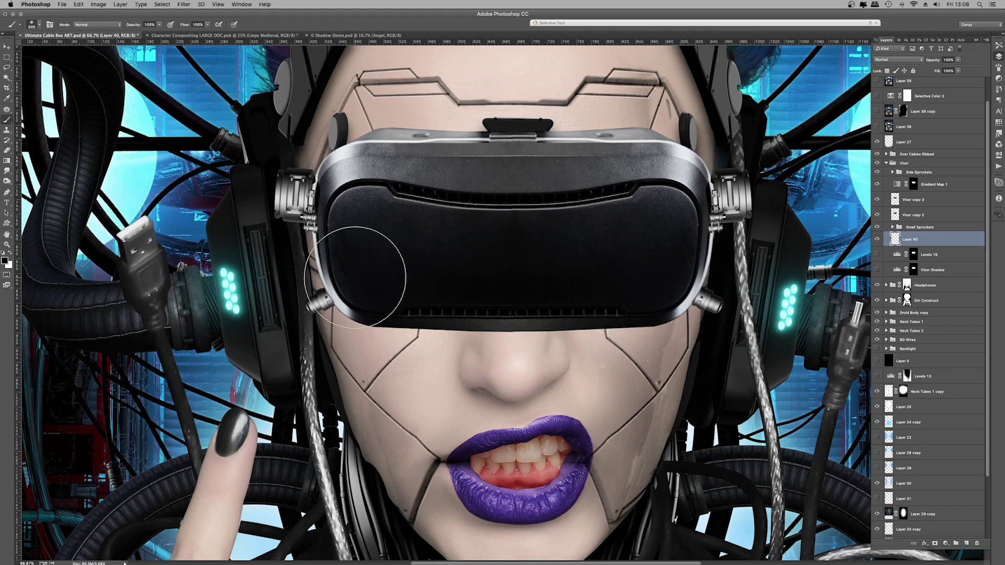
pyautogui.press('[')
pyautogui.press('[')
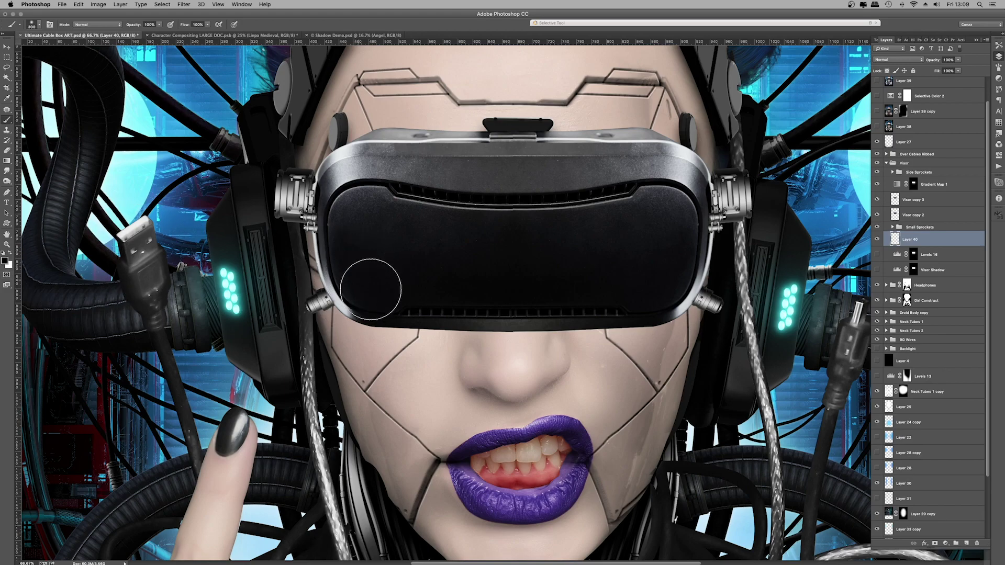
pyautogui.moveTo(403, 300)
pyautogui.mouseDown()
pyautogui.moveTo(507, 316)
pyautogui.moveTo(392, 297)
pyautogui.moveTo(370, 284)
pyautogui.moveTo(348, 238)
pyautogui.moveTo(379, 306)
pyautogui.moveTo(354, 269)
pyautogui.moveTo(371, 291)
pyautogui.moveTo(421, 305)
pyautogui.moveTo(545, 312)
pyautogui.moveTo(448, 314)
pyautogui.moveTo(591, 312)
pyautogui.moveTo(665, 275)
pyautogui.moveTo(621, 319)
pyautogui.moveTo(650, 292)
pyautogui.moveTo(545, 313)
pyautogui.moveTo(619, 304)
pyautogui.moveTo(667, 292)
pyautogui.mouseUp()
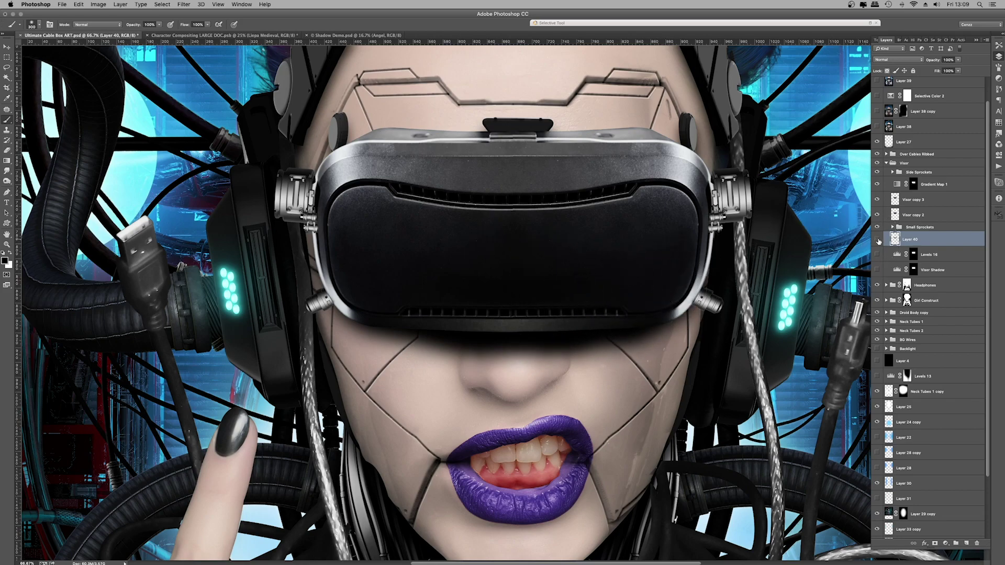
# Test Layer 40's shadow at different opacities, ending at 100%, then hide it
pyautogui.click(878, 240)
pyautogui.click(879, 240)
pyautogui.click(958, 59)
pyautogui.moveTo(958, 68); pyautogui.dragTo(984, 70)
pyautogui.moveTo(852, 72); pyautogui.dragTo(970, 72)
pyautogui.click(878, 240)
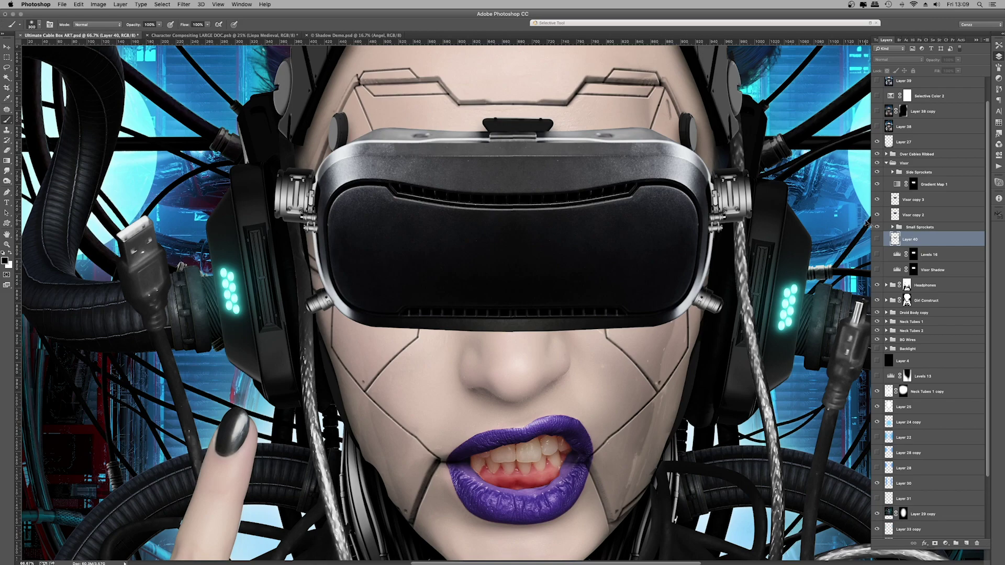
# Create empty Layer 41 and set the foreground colour to dark brownish grey #524542
pyautogui.press('super+shift+n')
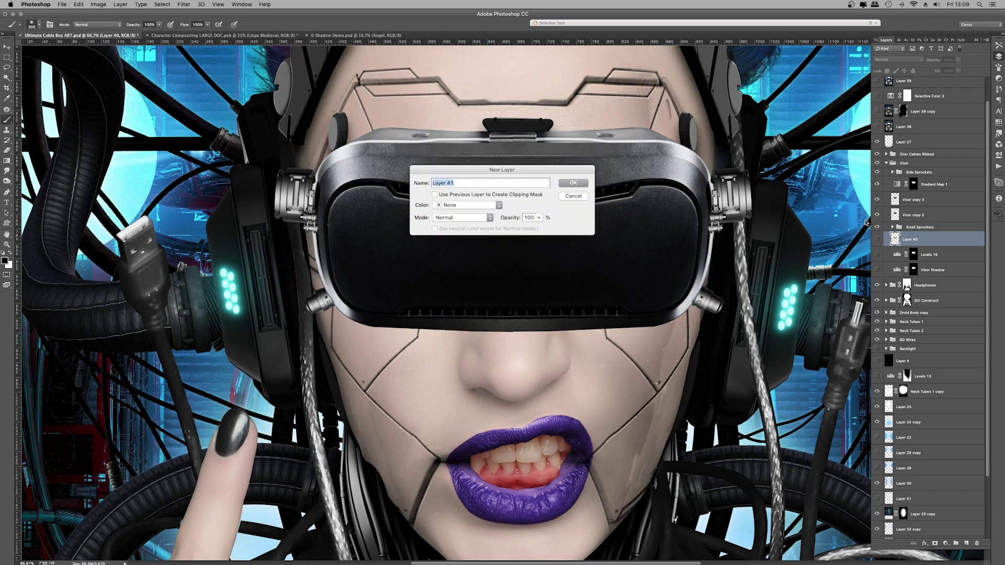
pyautogui.press('Return')
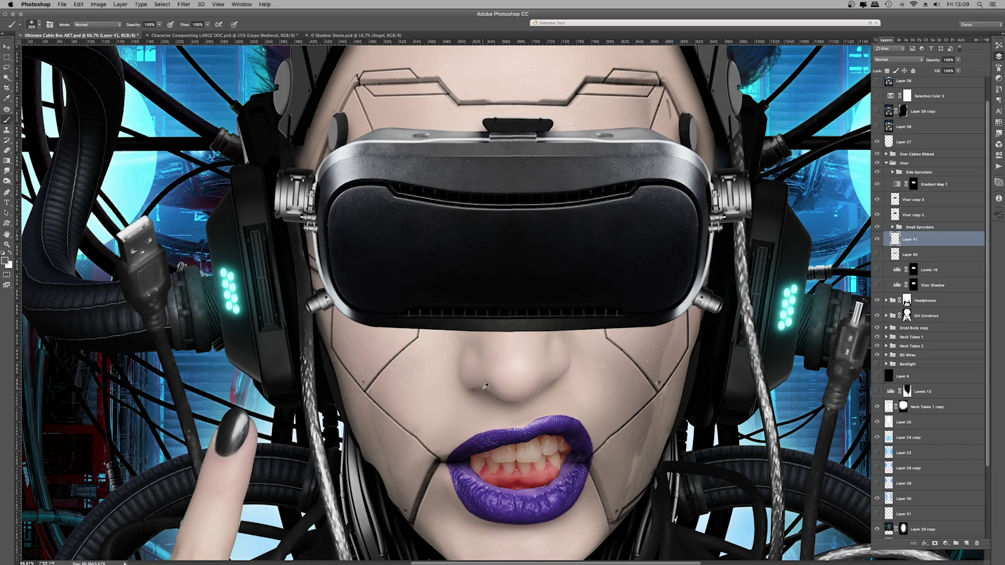
pyautogui.click(4, 263)
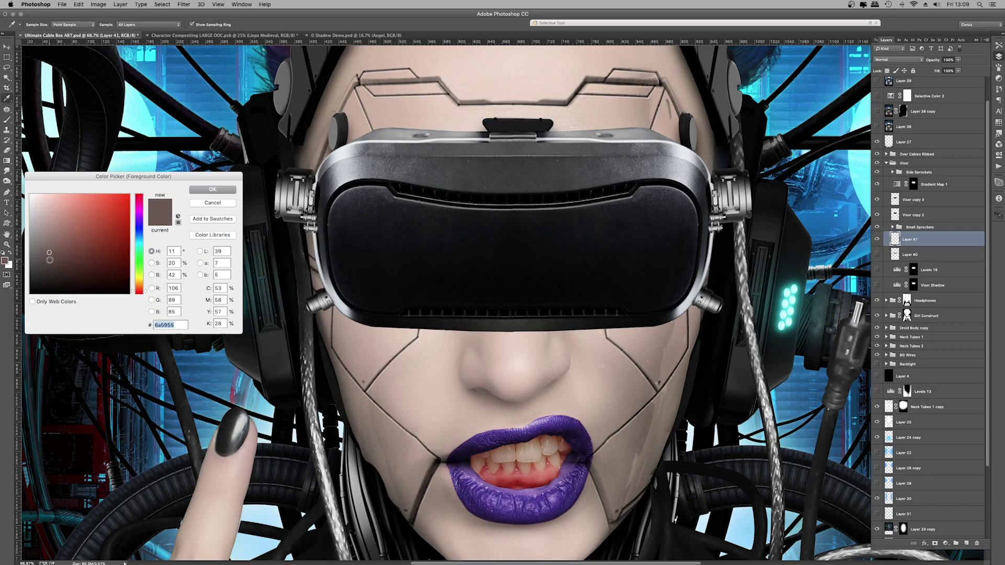
pyautogui.click(49, 262)
pyautogui.click(220, 190)
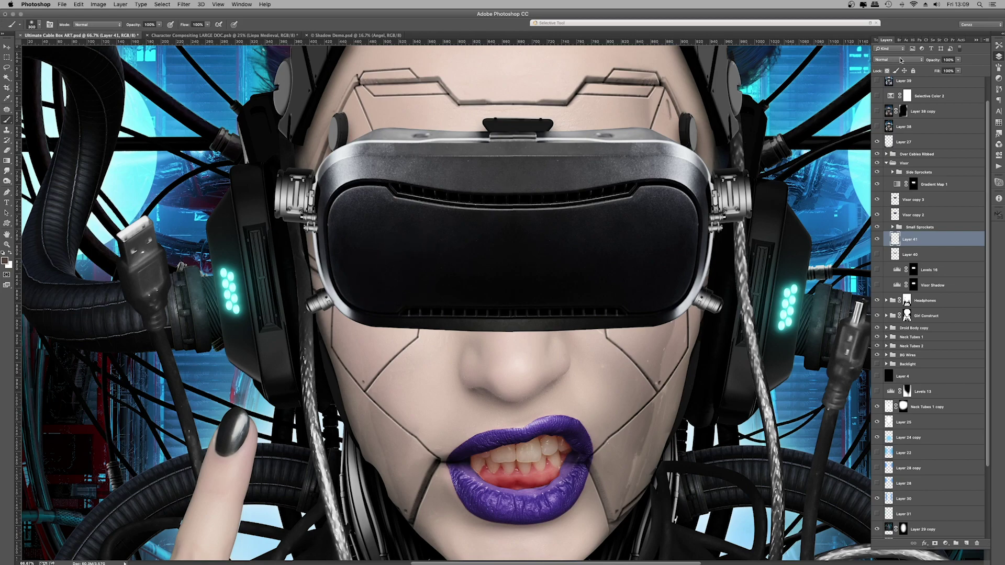
# Set Layer 41 to Multiply and compare its shadow with Layer 40's by toggling visibility
pyautogui.click(891, 60)
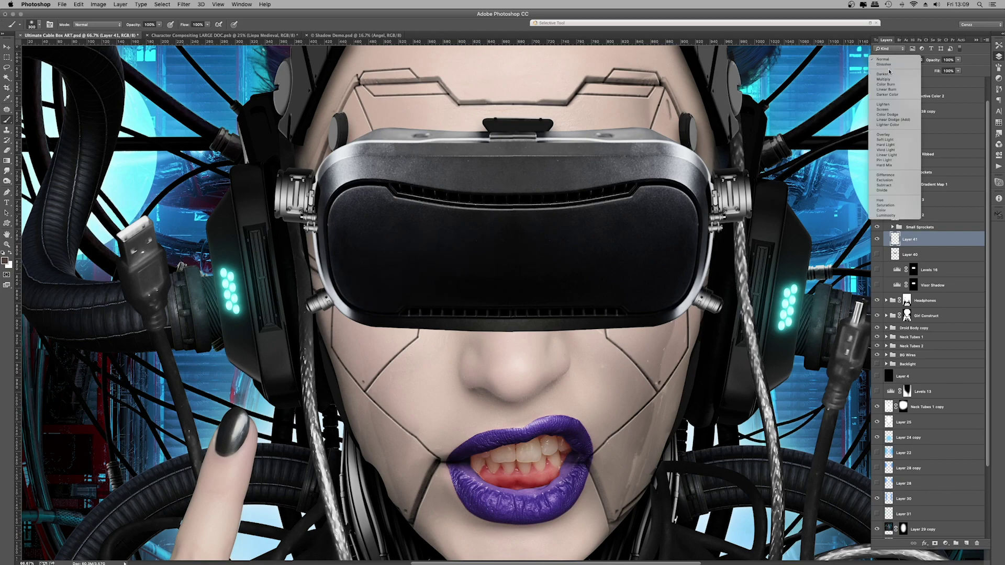
pyautogui.click(887, 79)
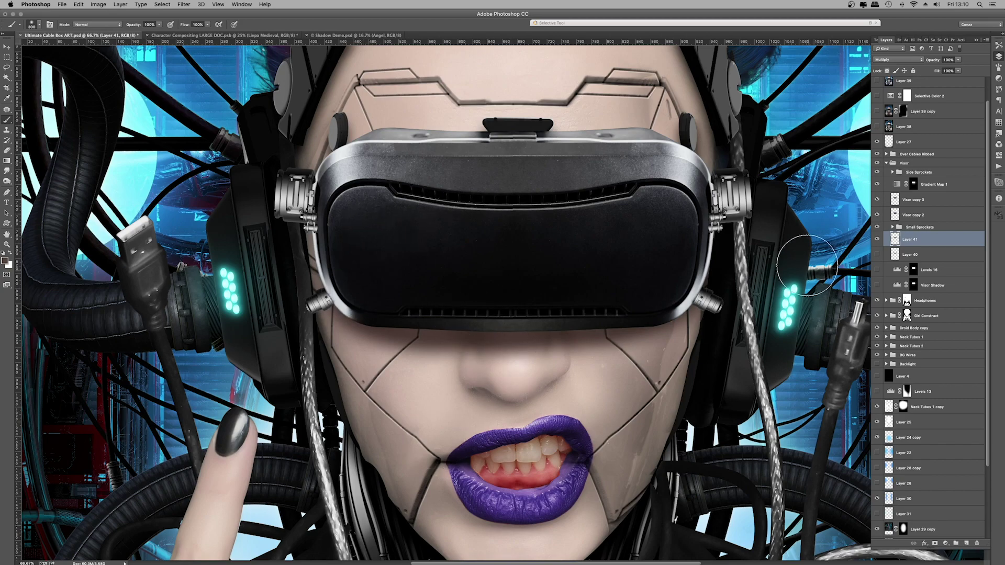
pyautogui.click(877, 239)
pyautogui.click(877, 239)
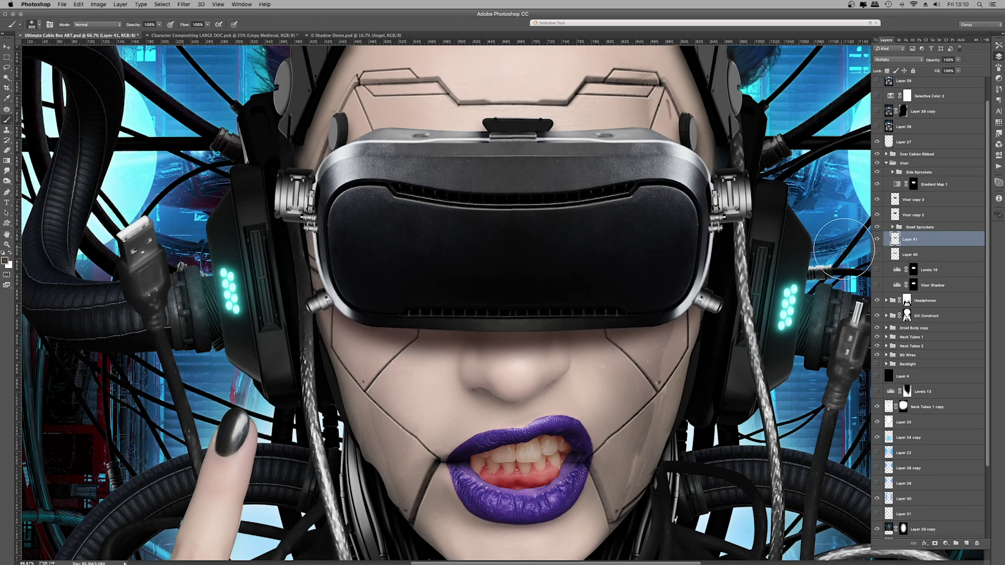
pyautogui.click(877, 240)
pyautogui.click(877, 256)
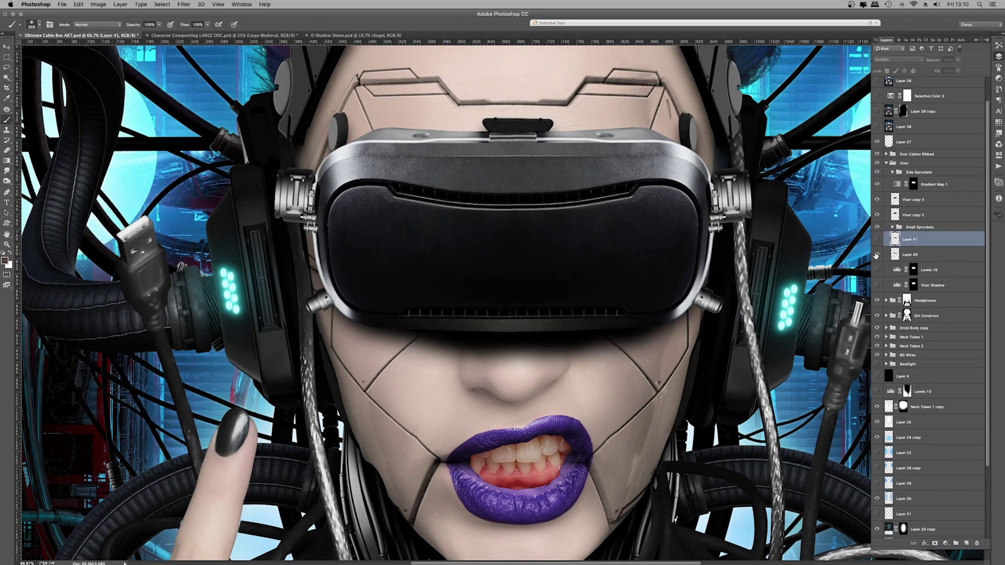
pyautogui.click(877, 256)
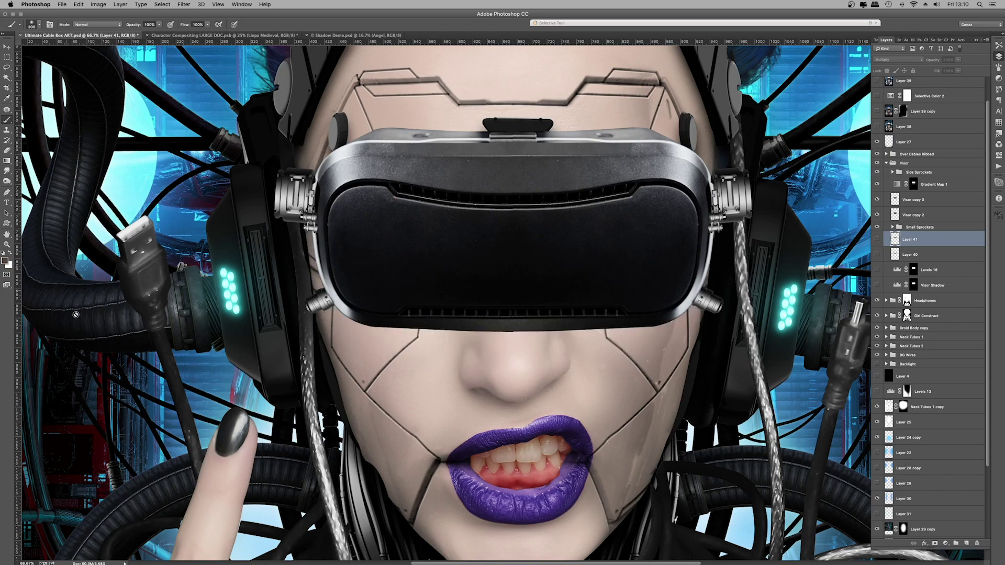
pyautogui.scroll(-2, 377, 251)
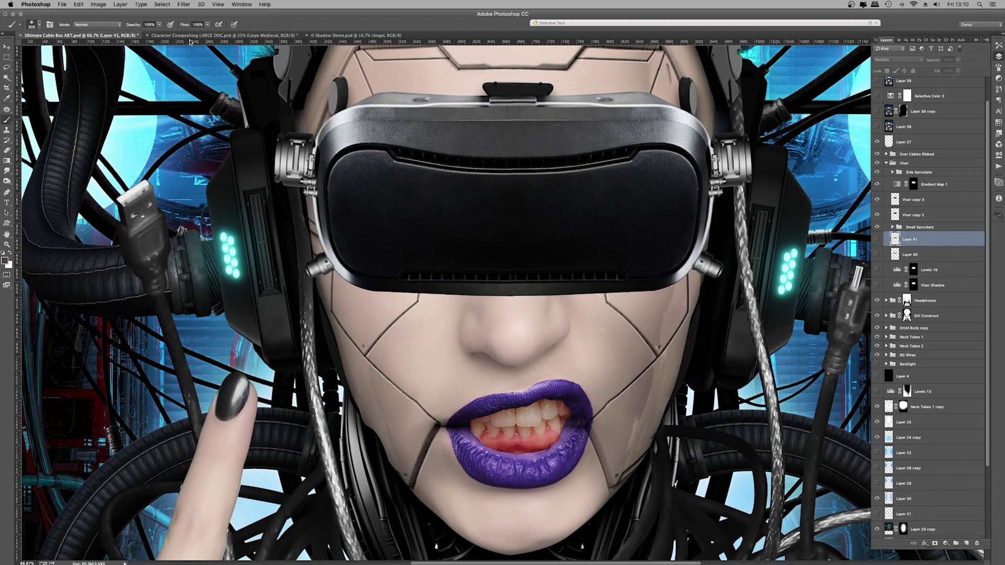
# In Character Compositing LARGE DOC, inspect, collapse and hide the Liepa Medieval group
pyautogui.click(192, 35)
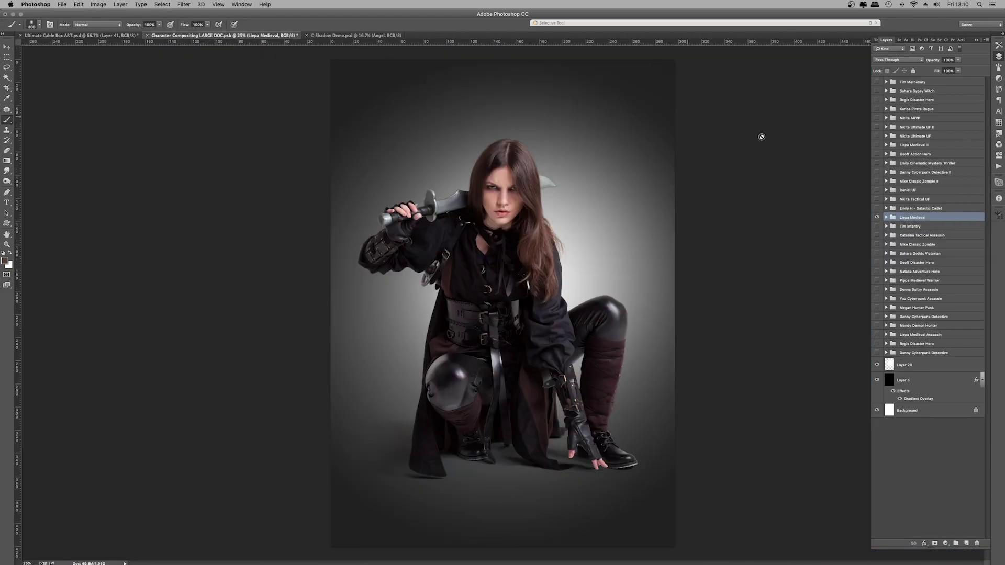
pyautogui.click(885, 217)
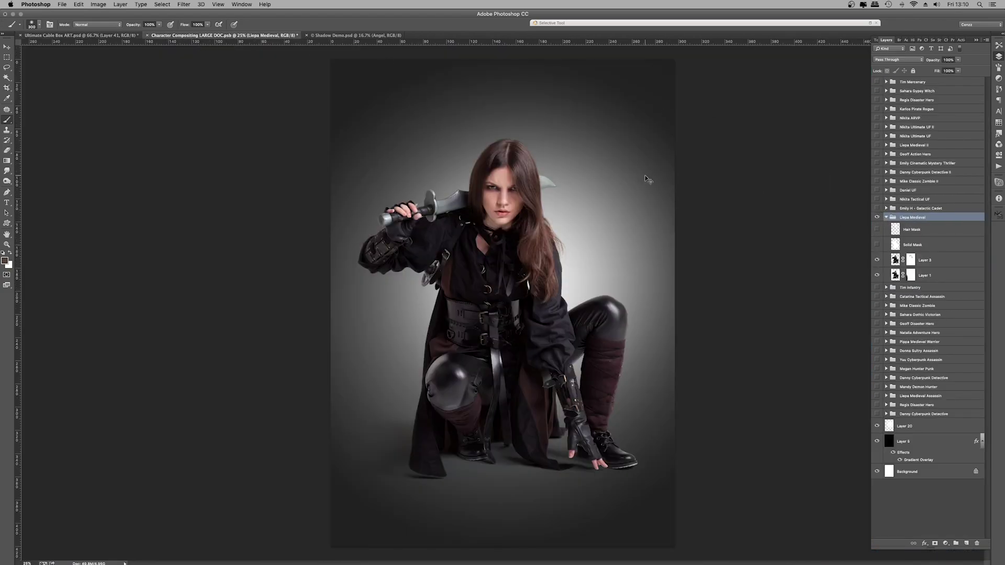
pyautogui.press('super+equal')
pyautogui.press('super+equal')
pyautogui.press('super+minus')
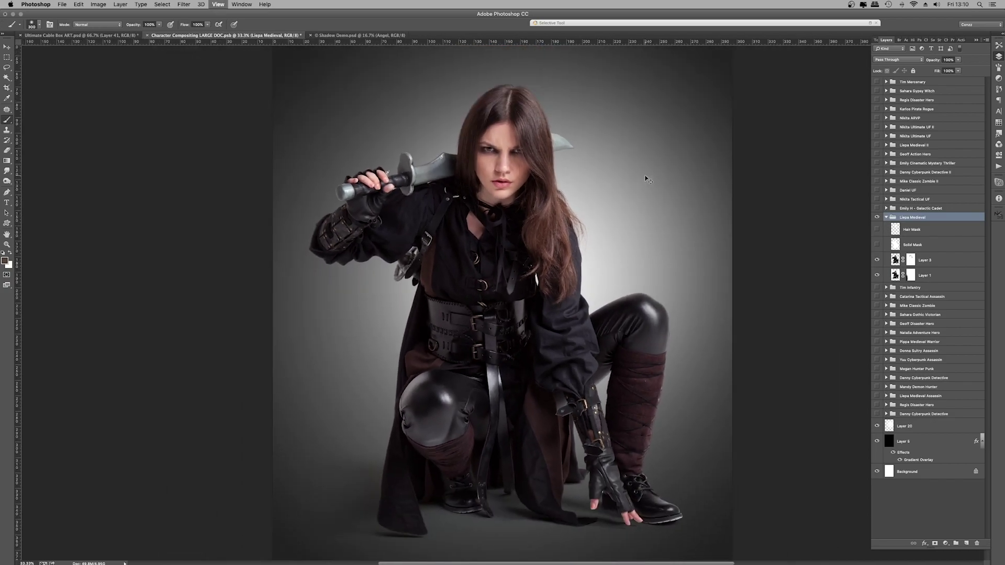
pyautogui.press('super+minus')
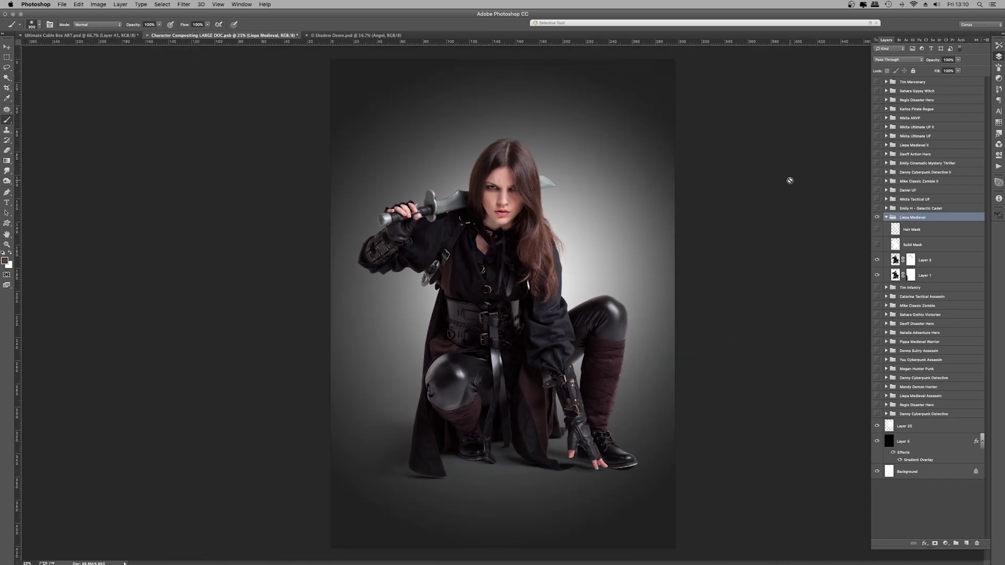
pyautogui.click(886, 218)
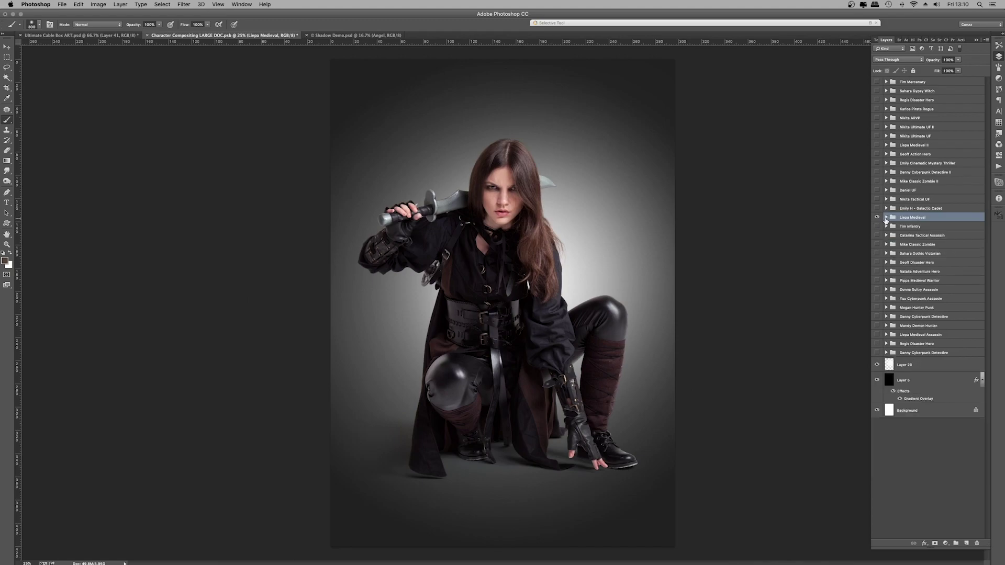
pyautogui.click(878, 218)
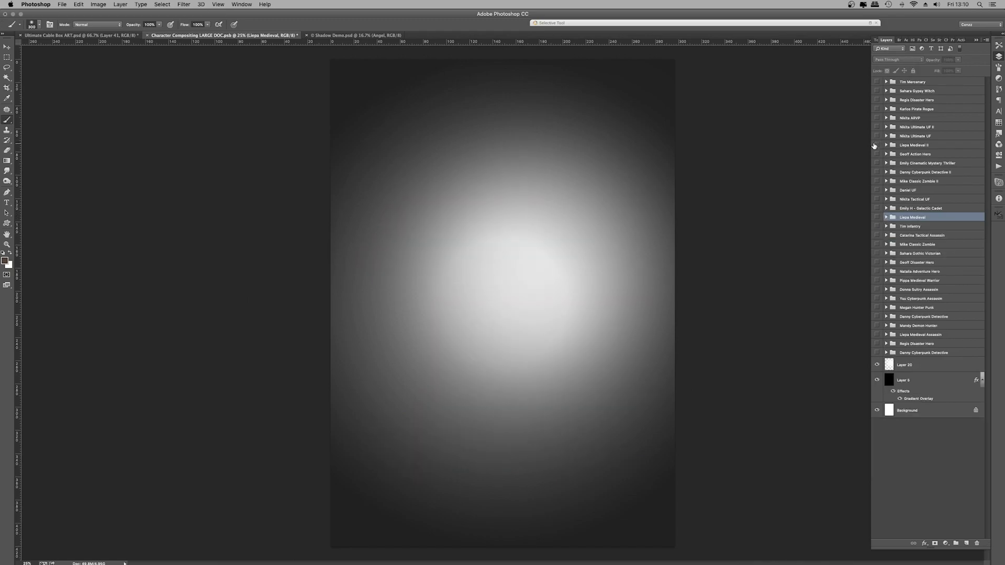
# Show Liepa Medieval II, shift the archer slightly left, and reveal its original photo layer
pyautogui.click(877, 146)
pyautogui.click(887, 146)
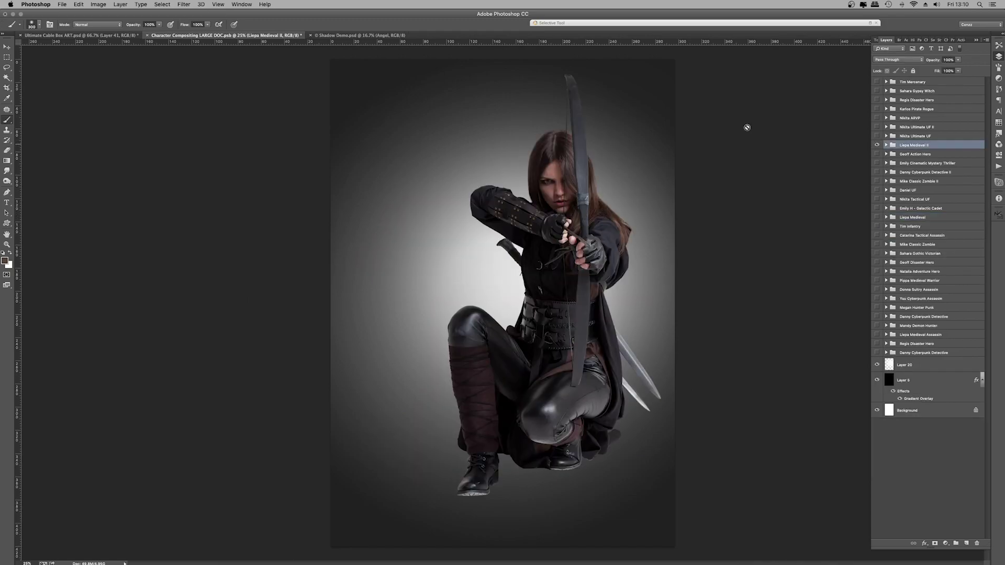
pyautogui.click(6, 48)
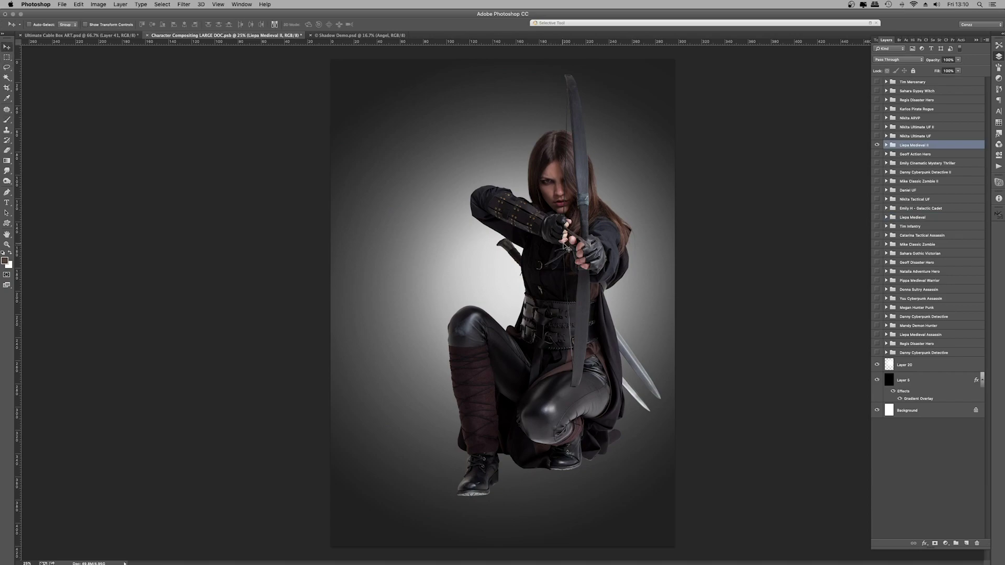
pyautogui.moveTo(526, 236); pyautogui.dragTo(482, 239)
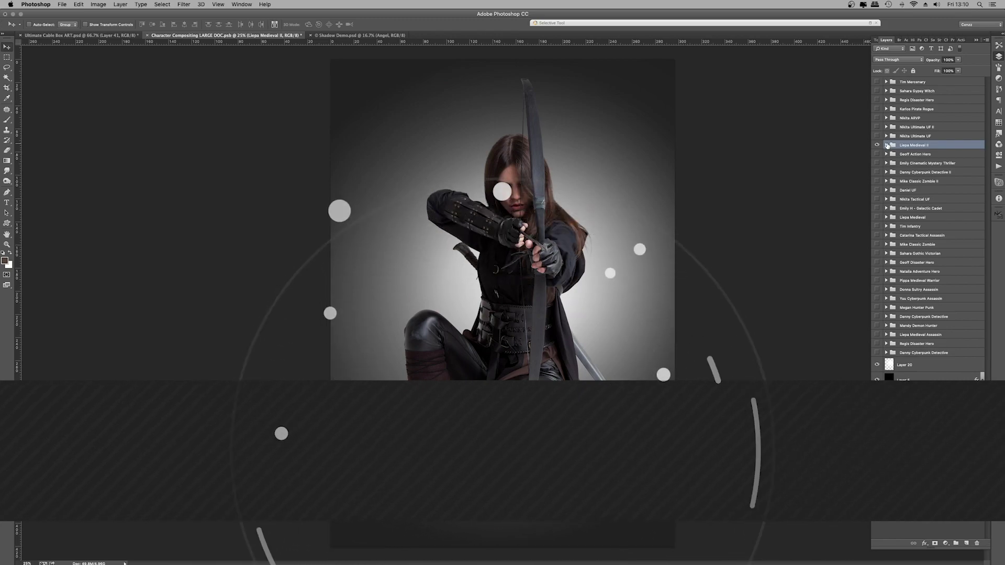
pyautogui.click(887, 145)
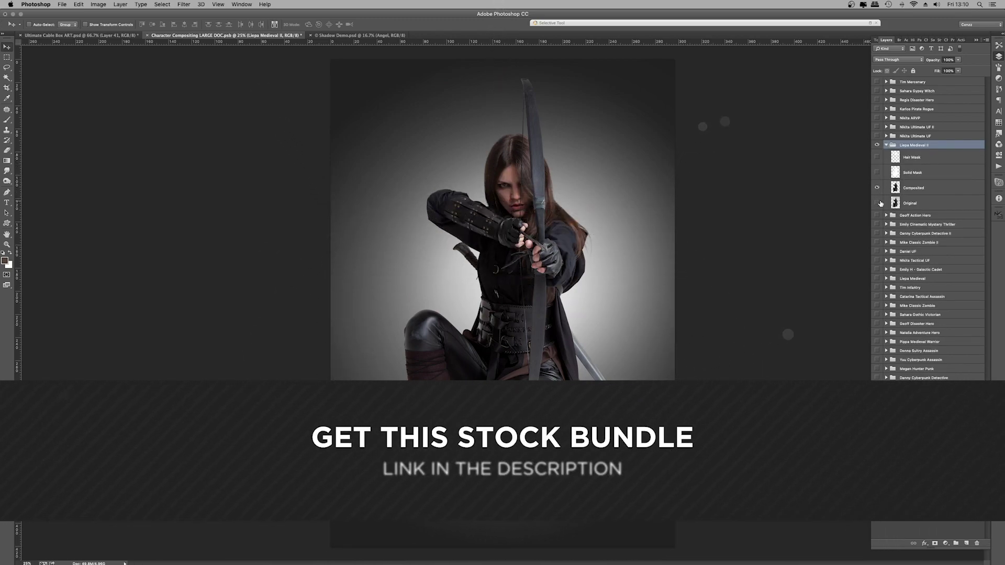
pyautogui.click(878, 203)
# Hide the Composited cut-out layer, leaving the Original photo layer visible and selected
pyautogui.click(878, 189)
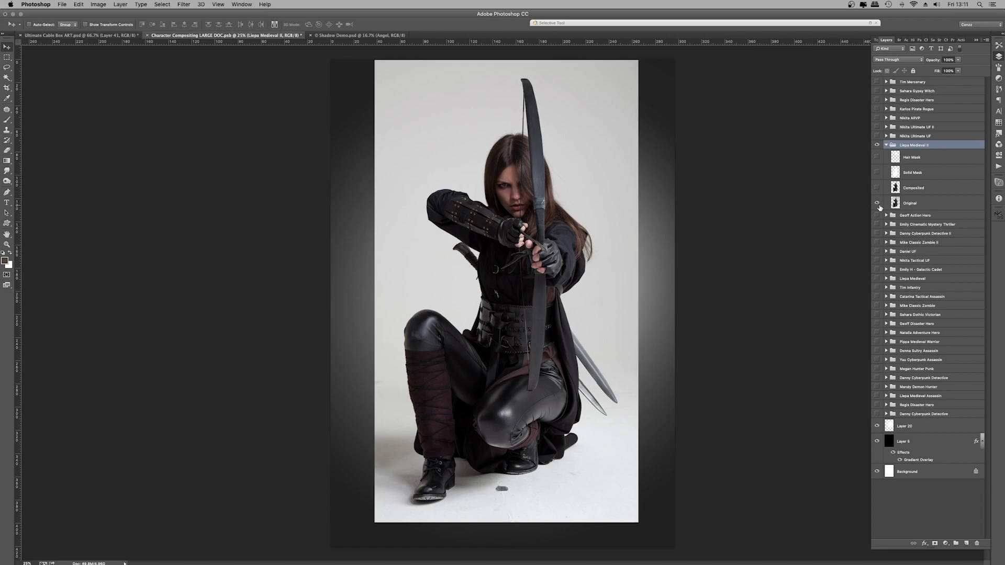
pyautogui.click(878, 203)
pyautogui.click(878, 188)
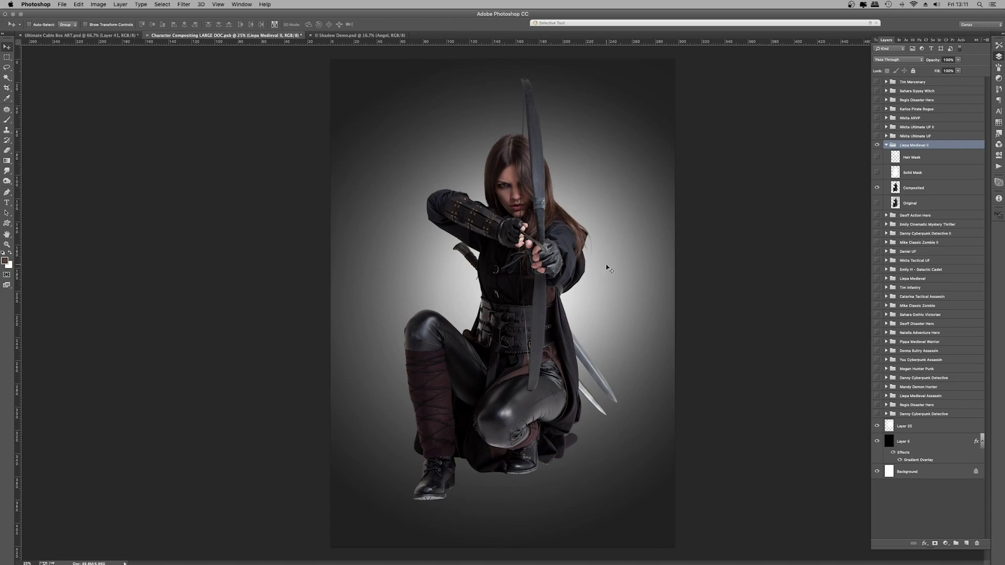
pyautogui.click(878, 188)
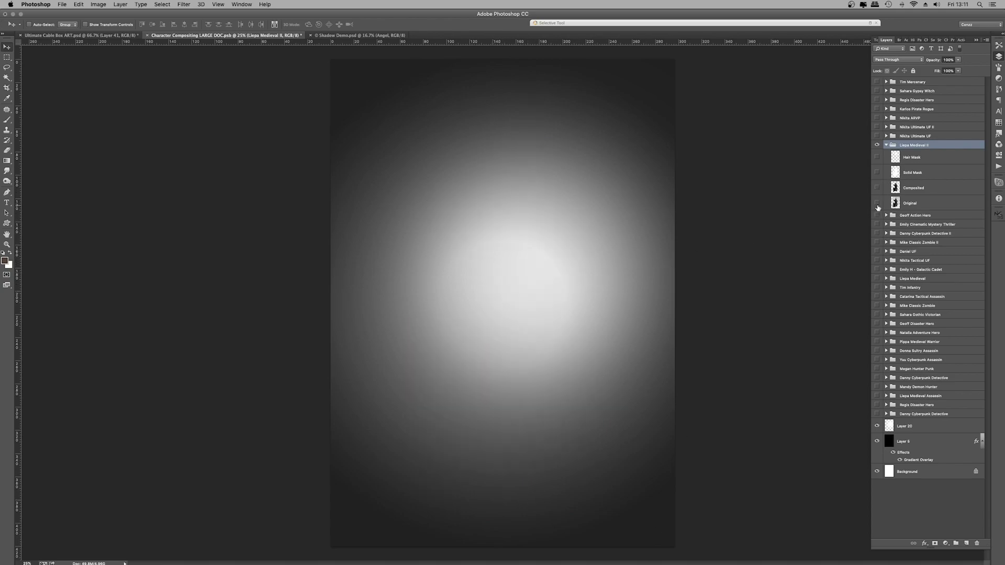
pyautogui.click(878, 203)
pyautogui.click(915, 206)
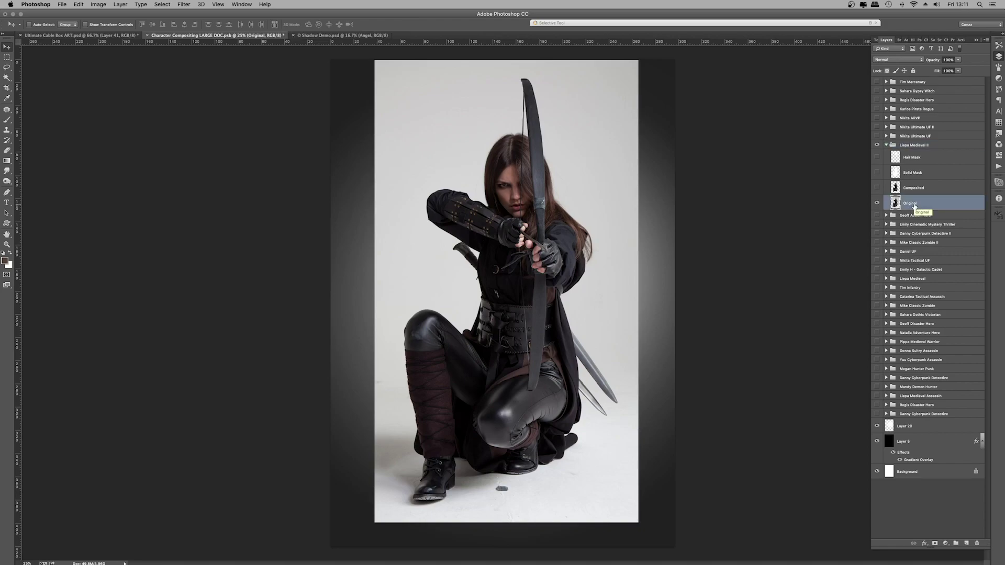
# Duplicate the Original photo layer with Cmd+J and set the copy's blend mode to Multiply
pyautogui.press('super+j')
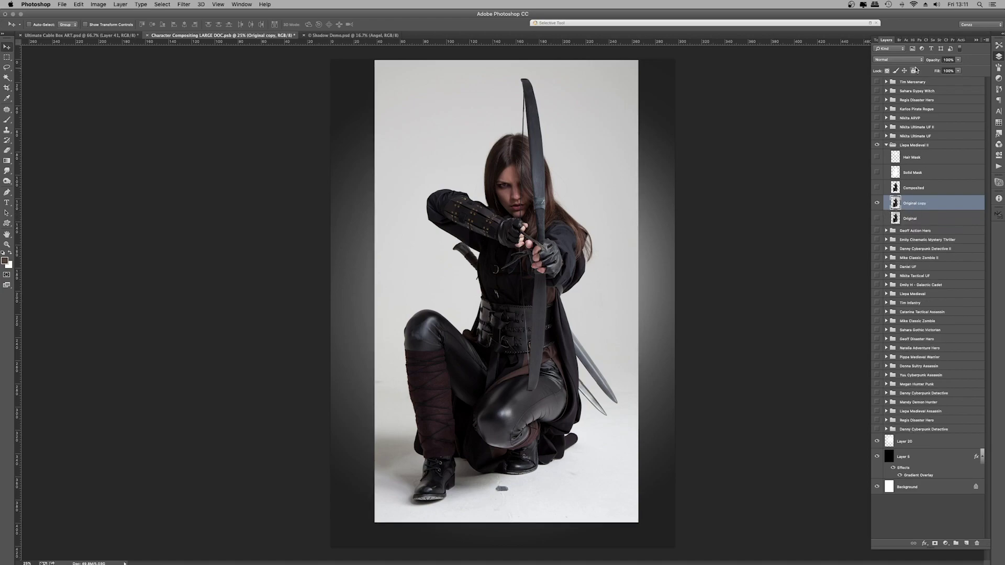
pyautogui.click(908, 60)
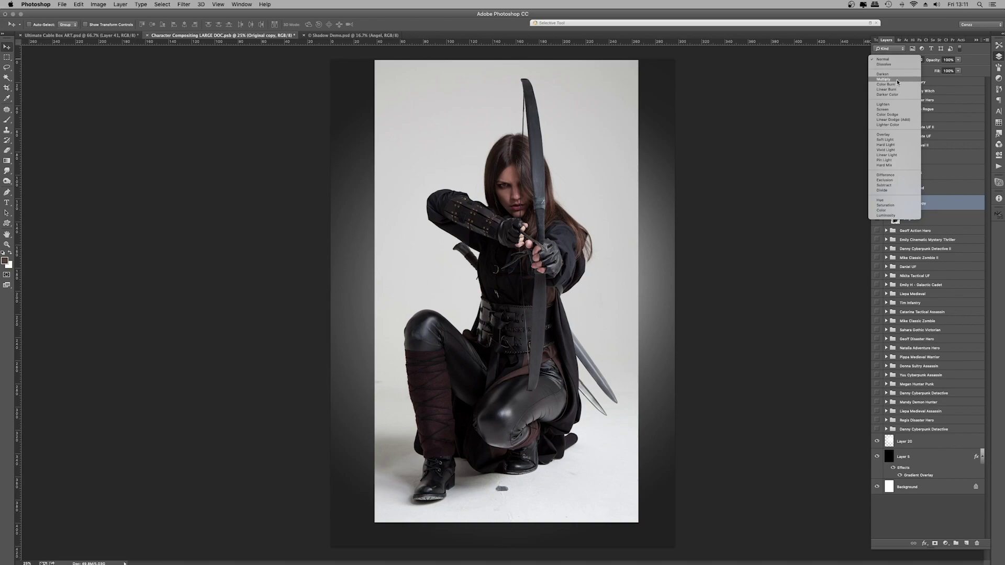
pyautogui.click(898, 80)
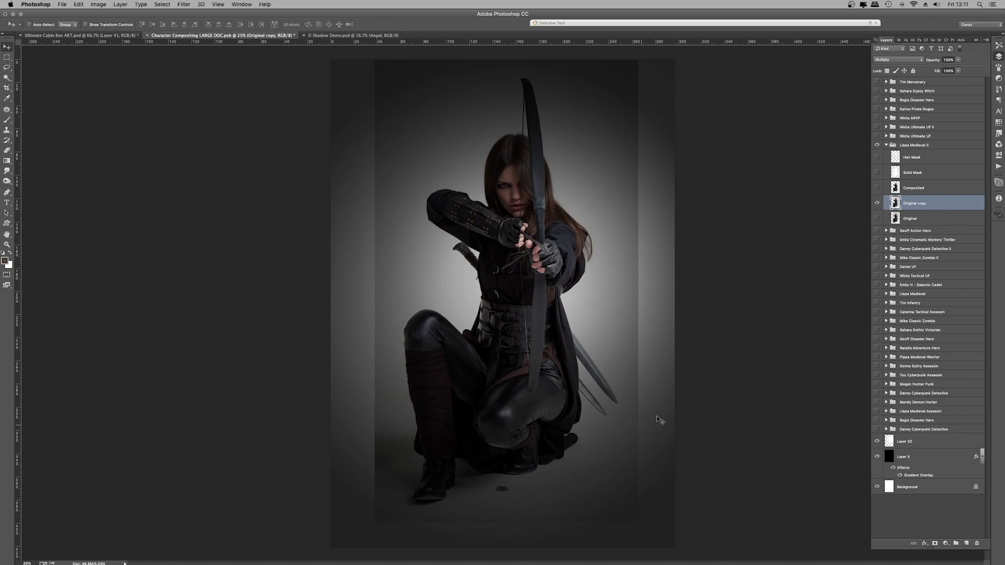
pyautogui.click(900, 61)
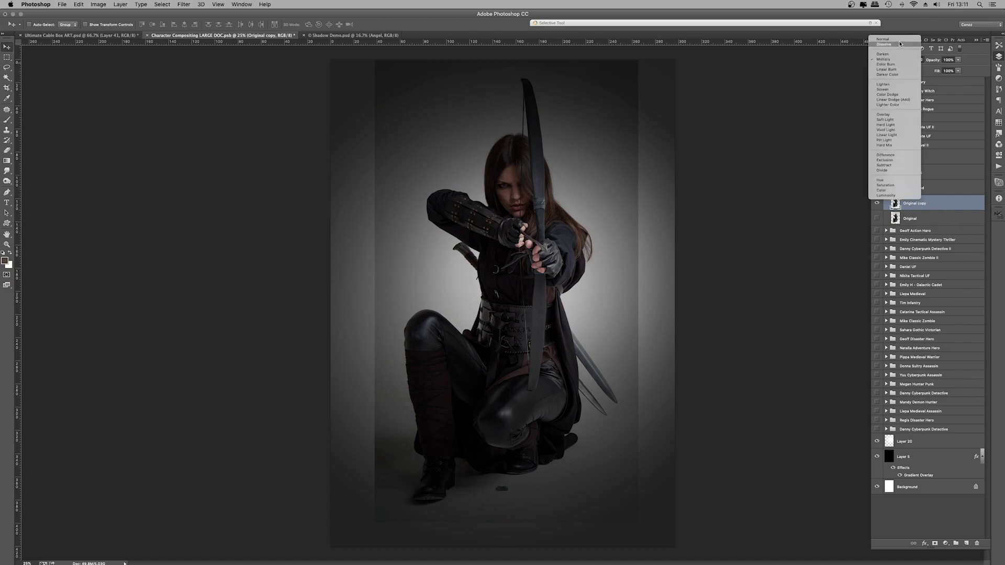
pyautogui.click(890, 41)
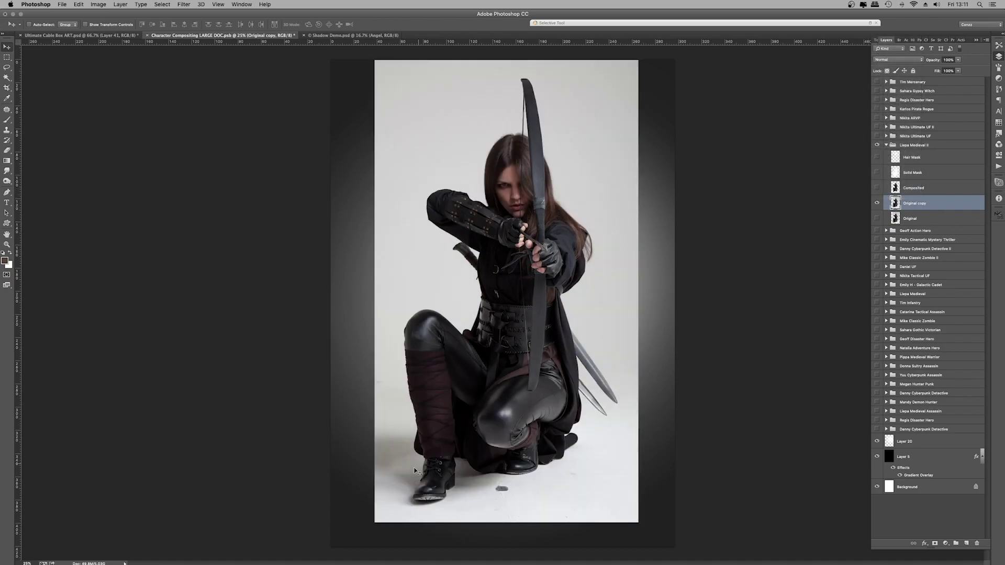
pyautogui.click(918, 60)
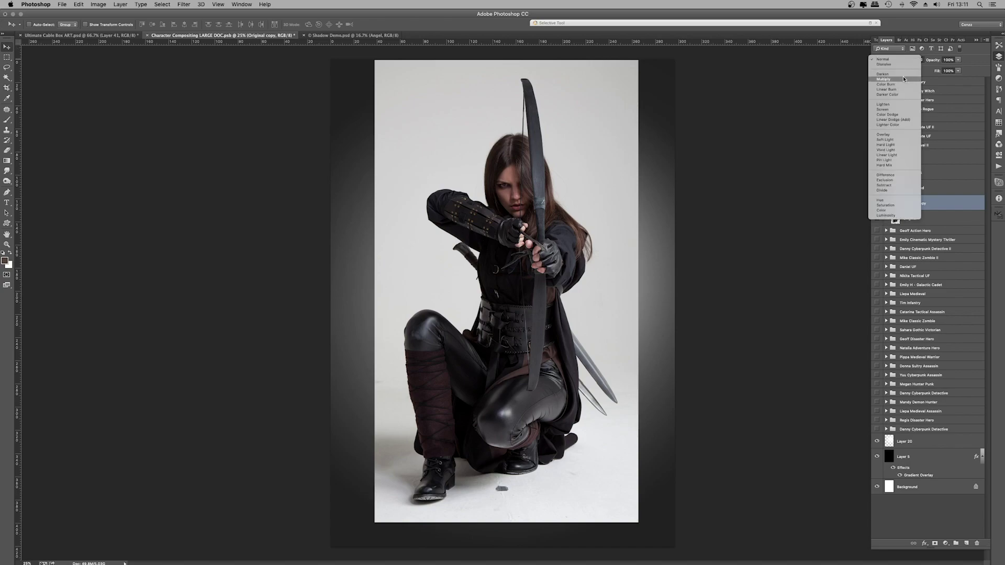
pyautogui.click(904, 78)
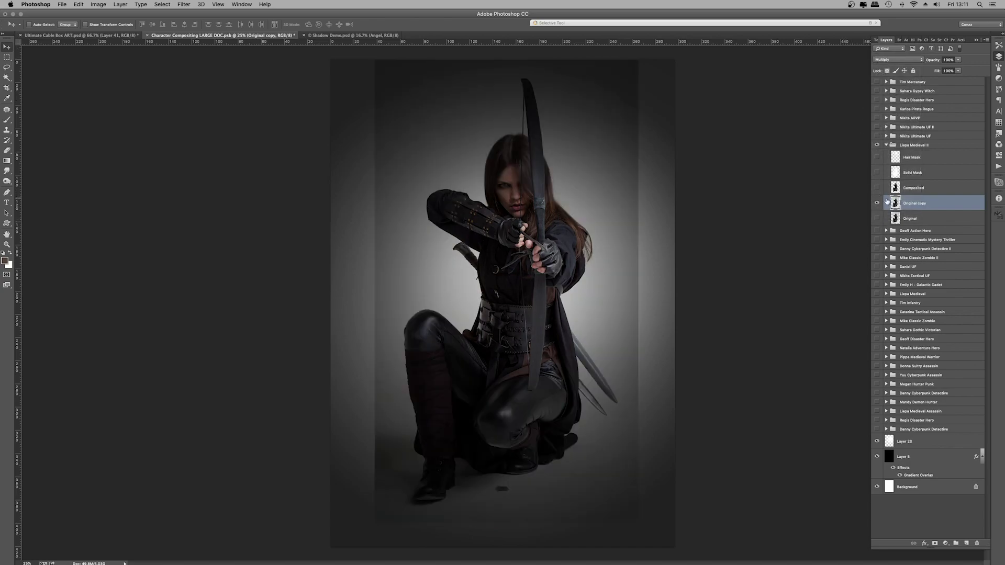
# Show the Composited cut-out again and reselect the Original copy layer
pyautogui.click(878, 188)
pyautogui.click(922, 188)
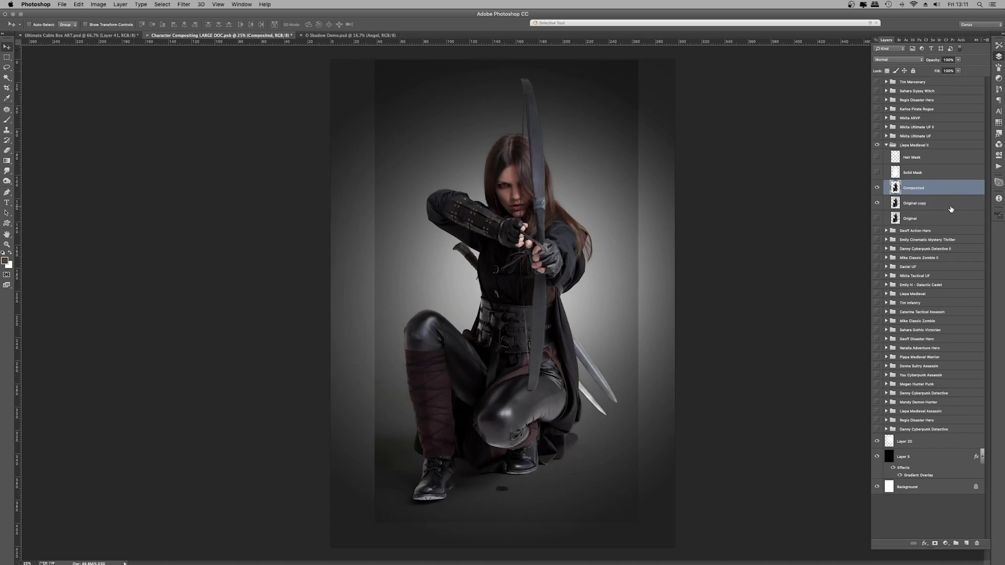
pyautogui.click(941, 206)
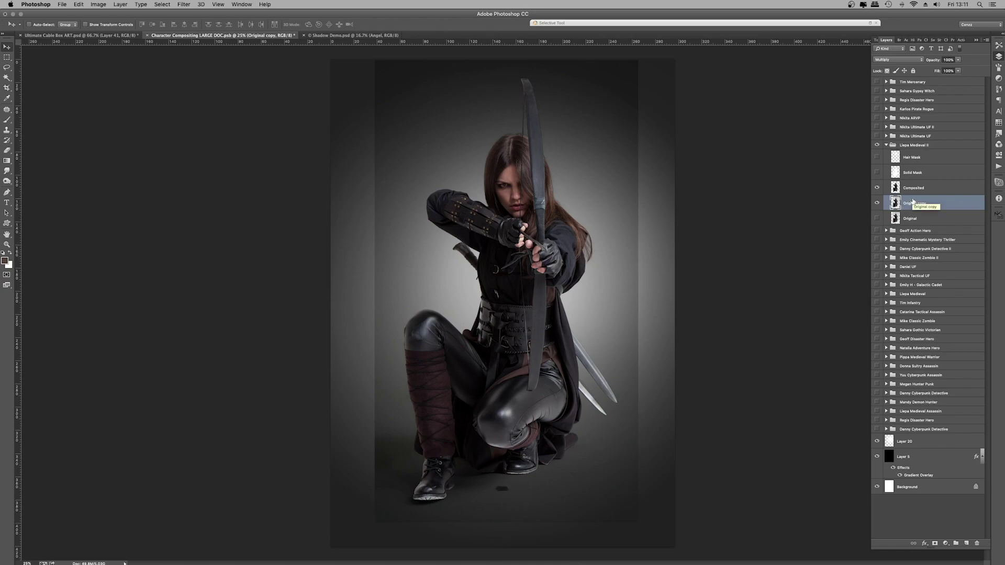
# Apply Levels to Original copy with input black 22 and input white 199
pyautogui.press('super+l')
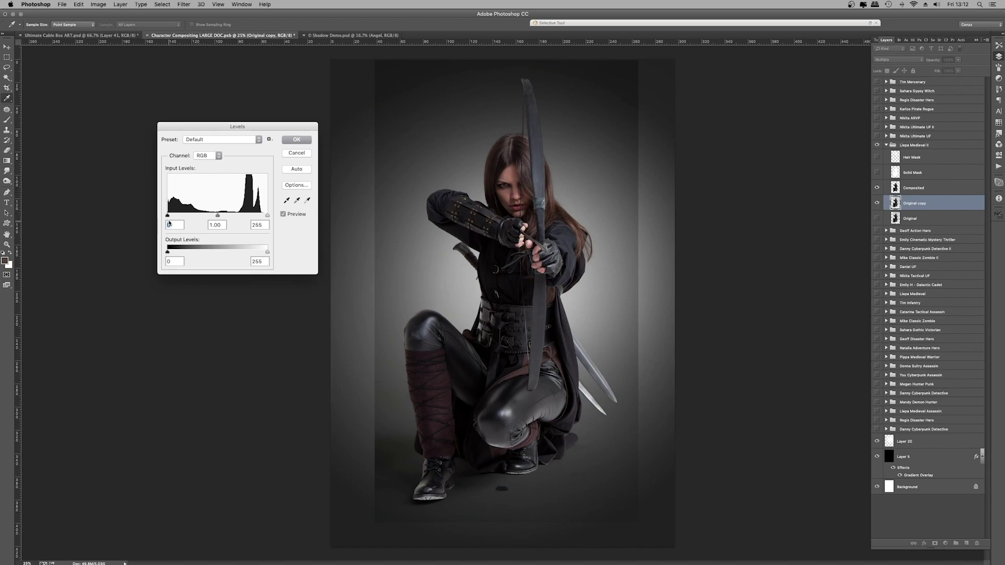
pyautogui.hotkey('shift', 'Up')
pyautogui.hotkey('shift', 'Up')
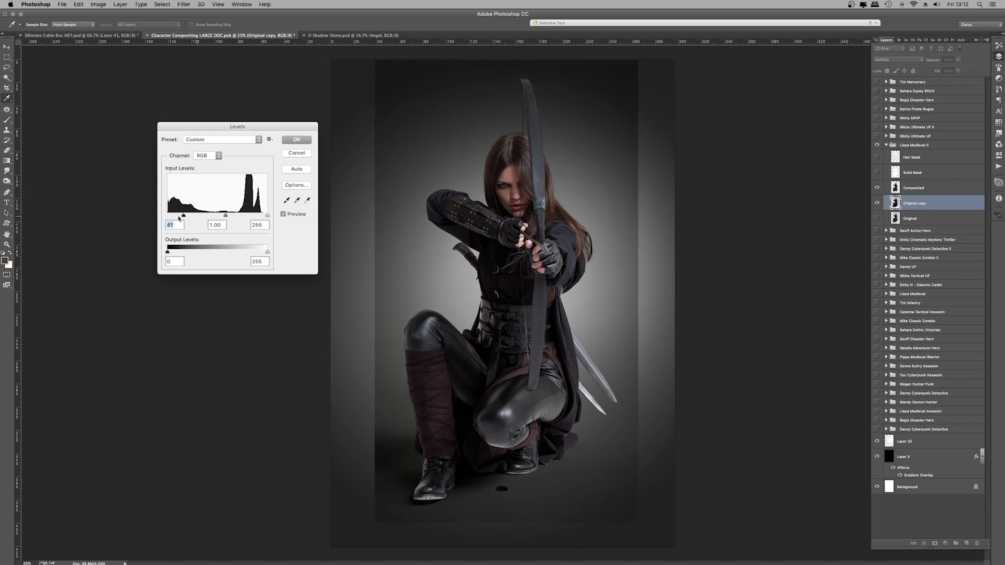
pyautogui.hotkey('shift', 'Down')
pyautogui.hotkey('shift', 'Down')
pyautogui.moveTo(168, 215); pyautogui.dragTo(178, 216)
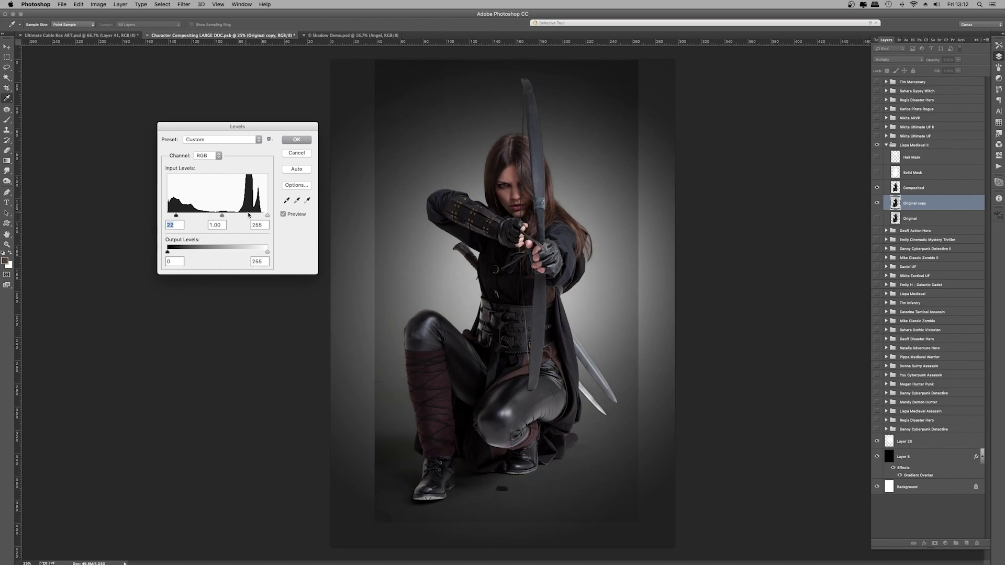
pyautogui.moveTo(267, 215); pyautogui.dragTo(242, 216)
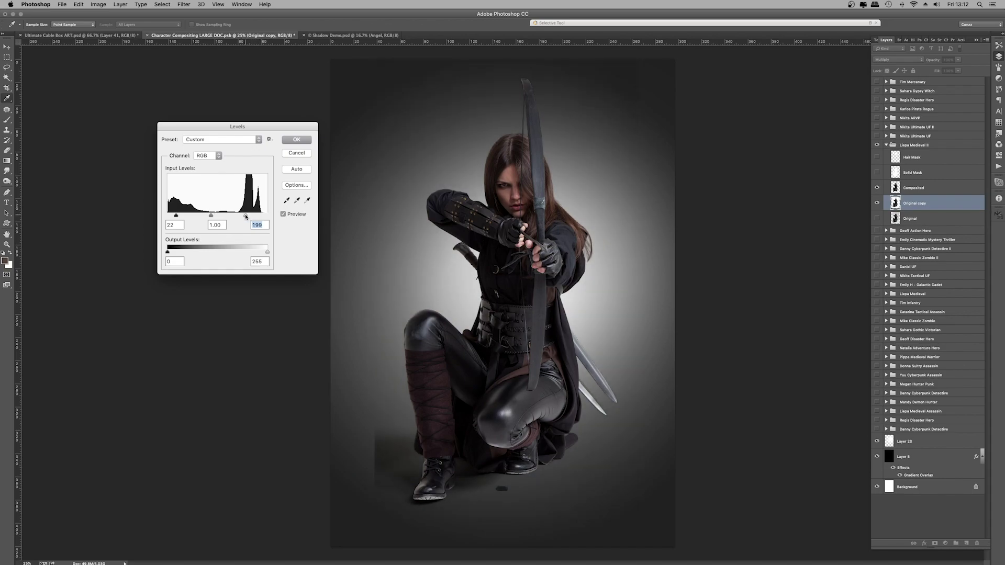
pyautogui.click(297, 139)
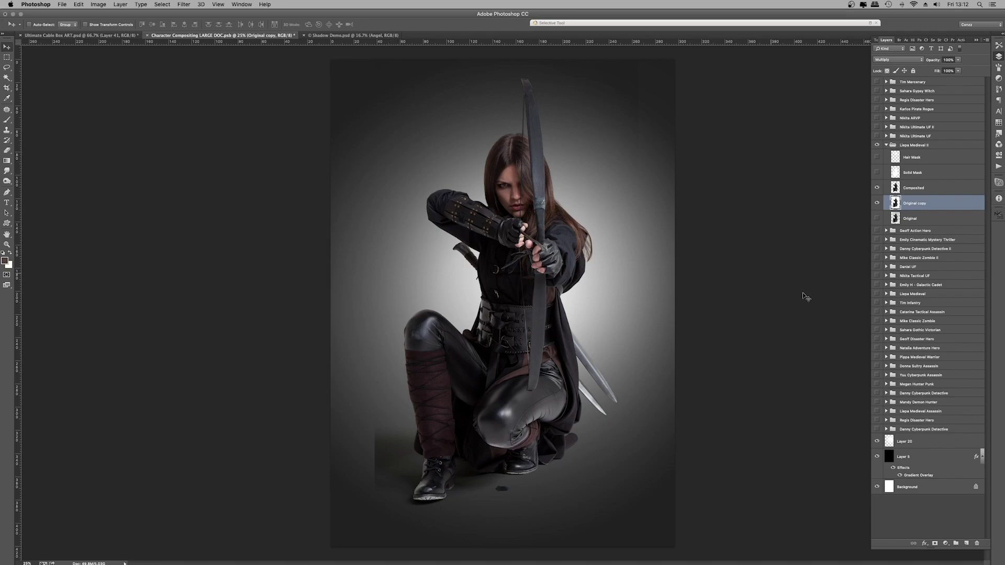
# Add a layer mask to Original copy and set up a black brush of about 1600 px
pyautogui.click(935, 544)
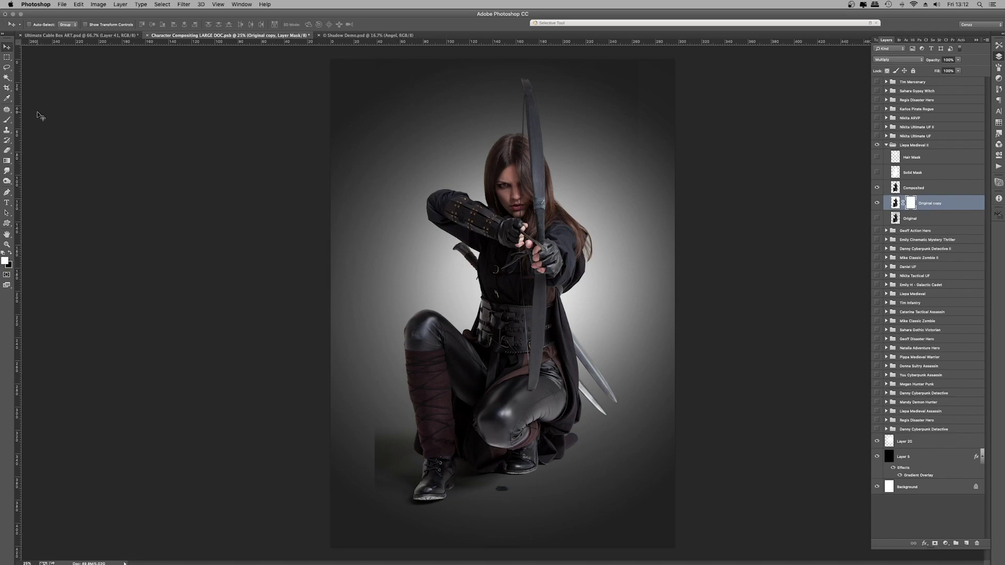
pyautogui.press('b')
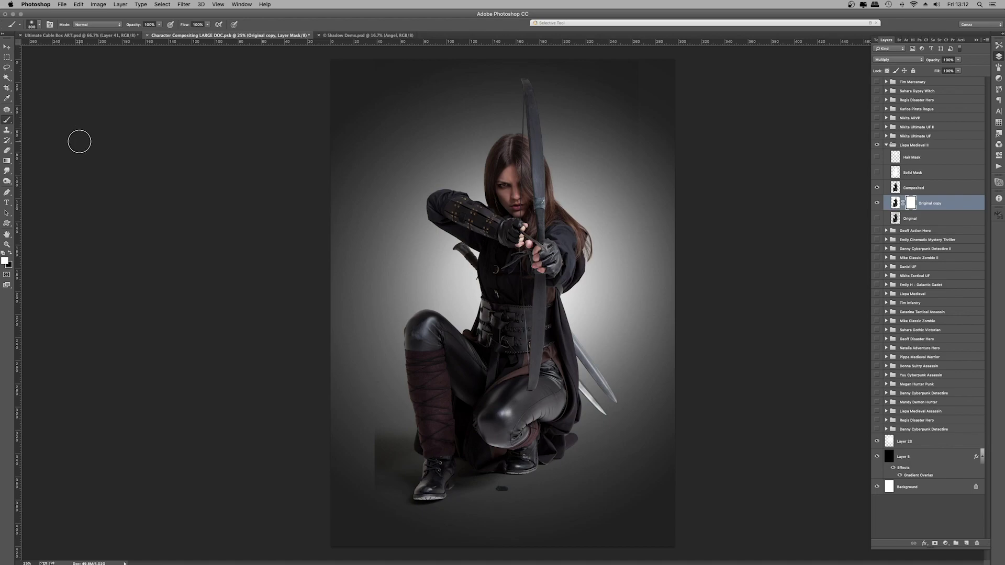
pyautogui.press('x')
pyautogui.press('[')
pyautogui.press('[')
pyautogui.press('[')
pyautogui.press('[')
pyautogui.press('[')
pyautogui.press(']')
pyautogui.press(']')
pyautogui.press(']')
pyautogui.press(']')
pyautogui.press(']')
pyautogui.press(']')
pyautogui.press(']')
pyautogui.press(']')
pyautogui.press(']')
pyautogui.press(']')
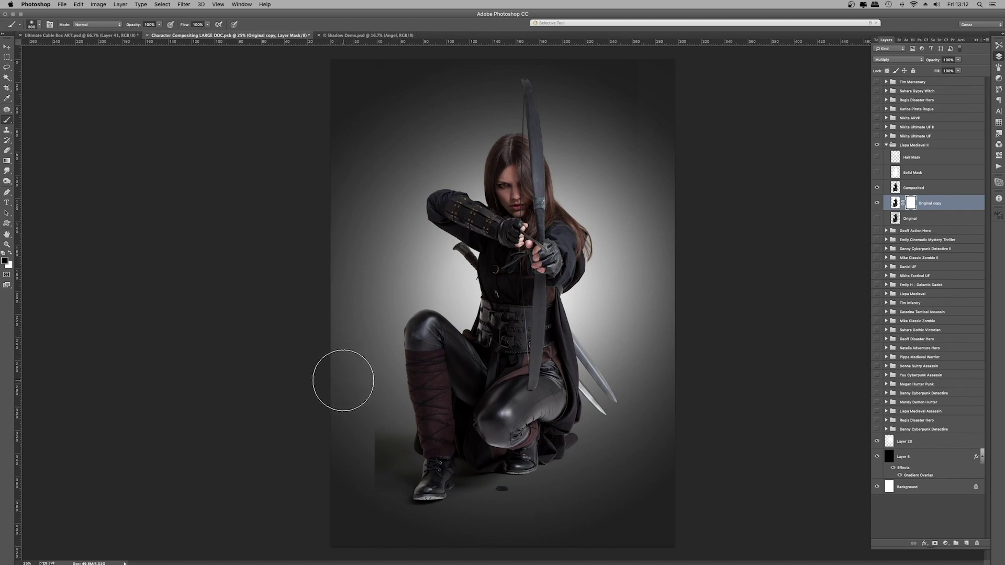
pyautogui.press('[')
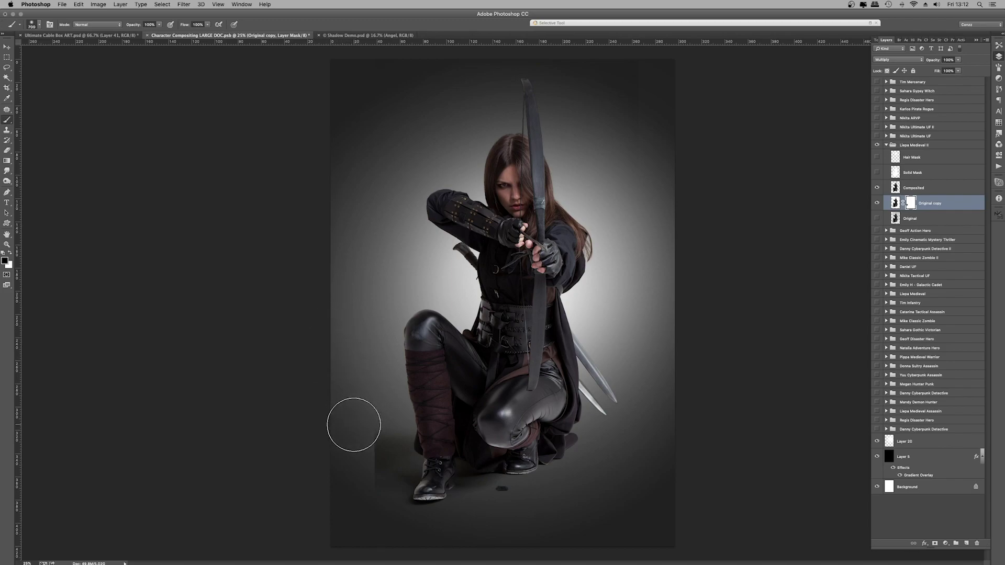
pyautogui.press(']')
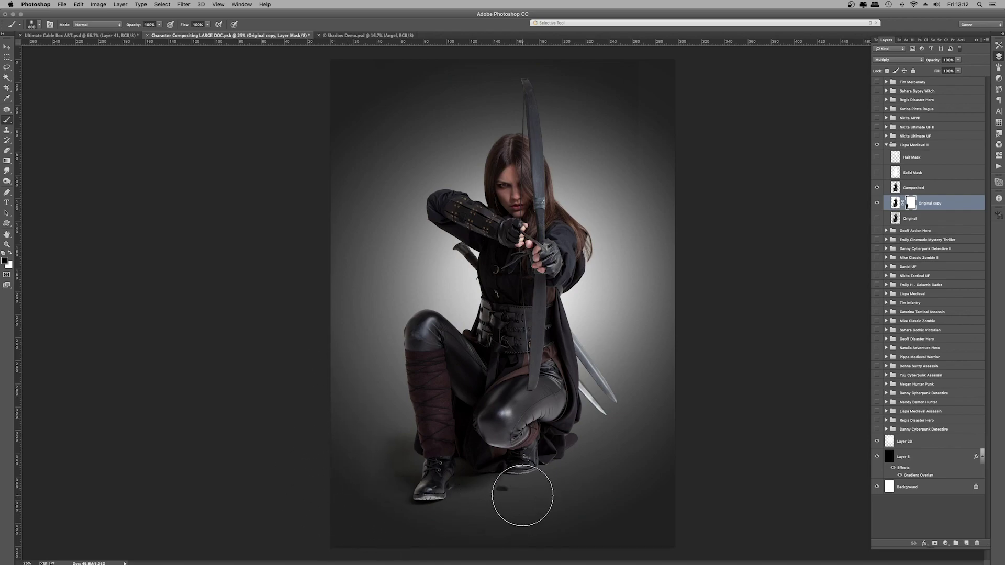
pyautogui.press('[')
pyautogui.press('[')
pyautogui.press('[')
pyautogui.press('[')
pyautogui.press('[')
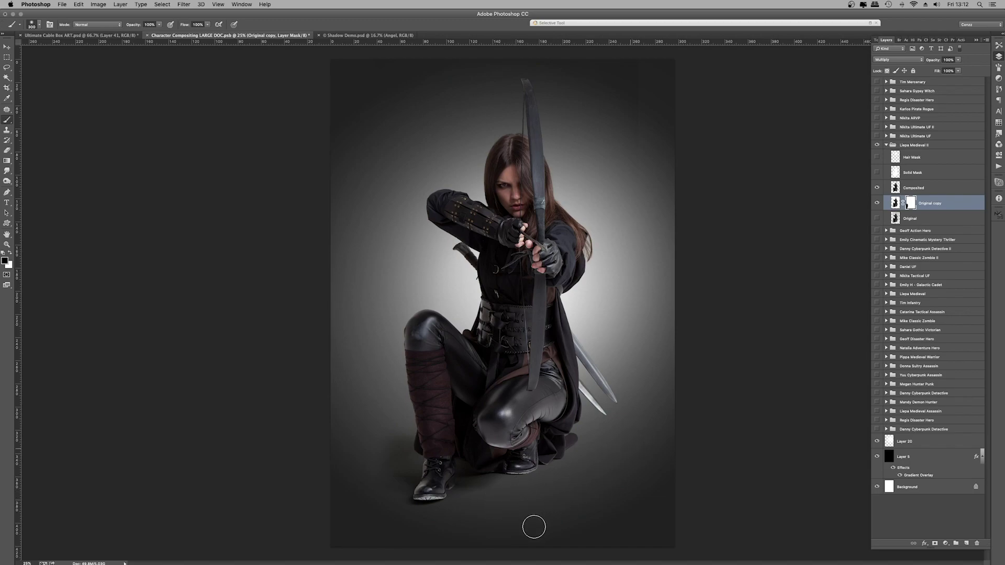
pyautogui.press(']')
pyautogui.press(']')
pyautogui.press(']')
pyautogui.press(']')
pyautogui.press(']')
pyautogui.press(']')
pyautogui.press(']')
pyautogui.press(']')
pyautogui.press(']')
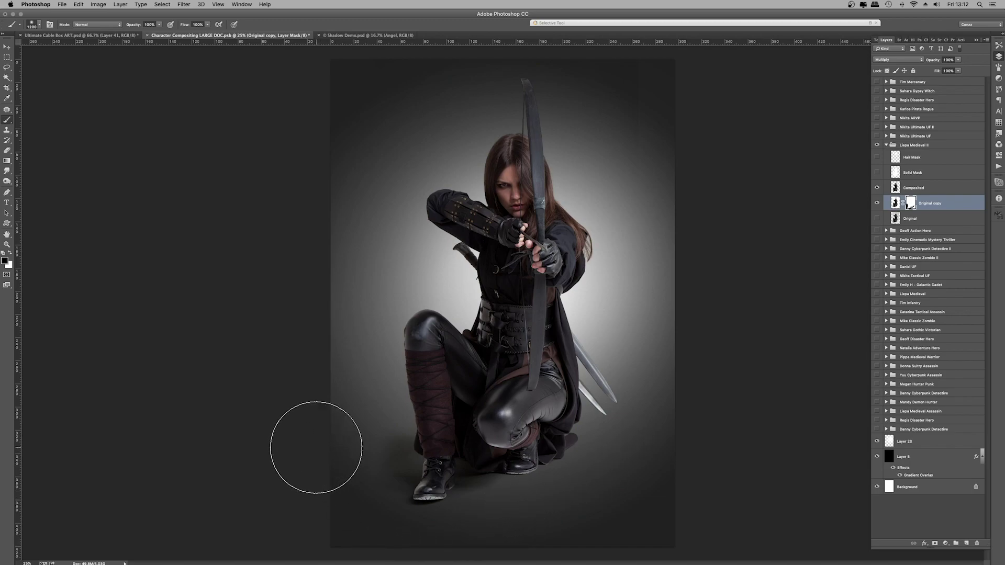
pyautogui.press(']')
pyautogui.press(']')
pyautogui.press(']')
pyautogui.press(']')
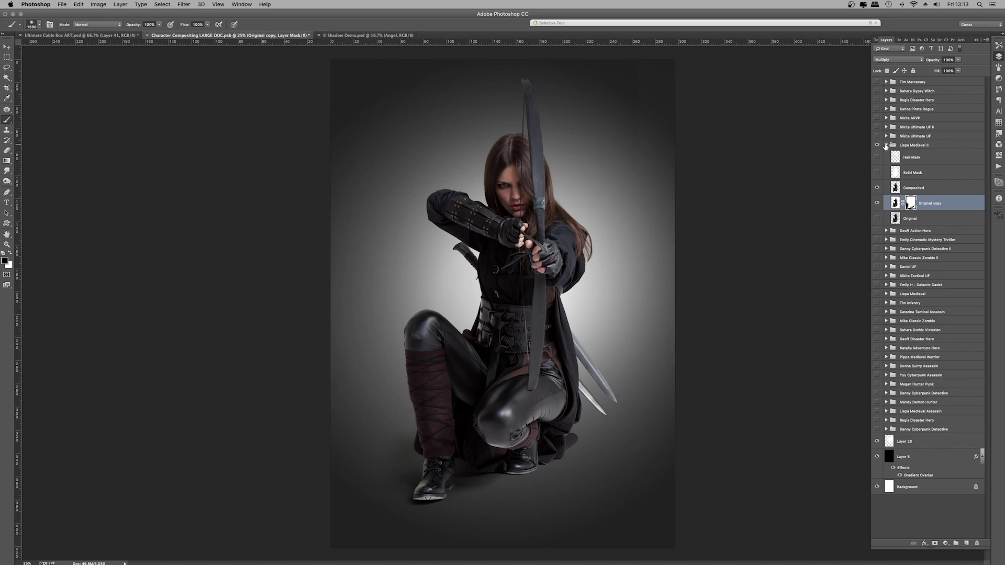
# Hide Liepa Medieval II, show and expand Liepa Medieval, and hide Layer 3 to compare
pyautogui.click(886, 145)
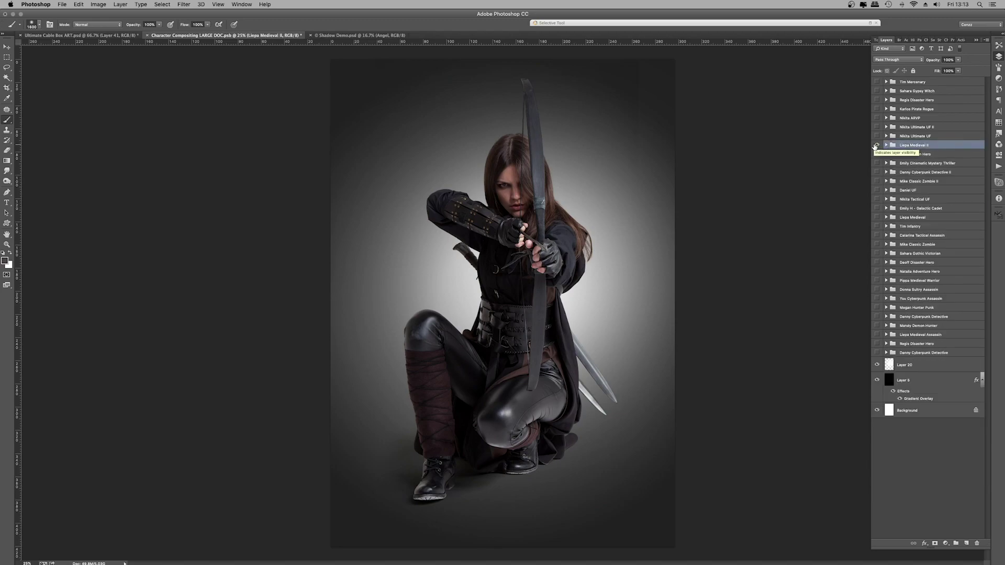
pyautogui.click(877, 145)
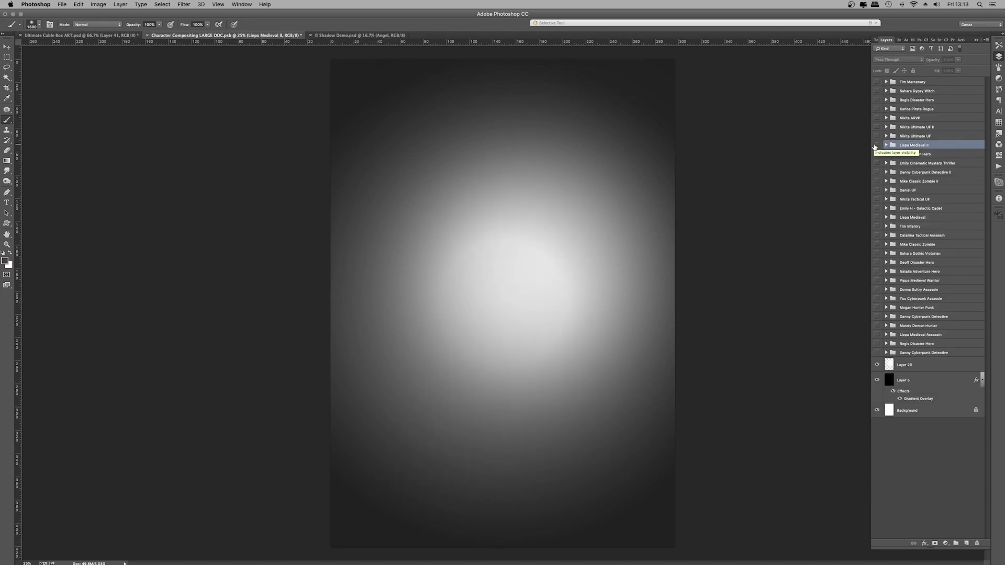
pyautogui.click(877, 217)
pyautogui.click(887, 217)
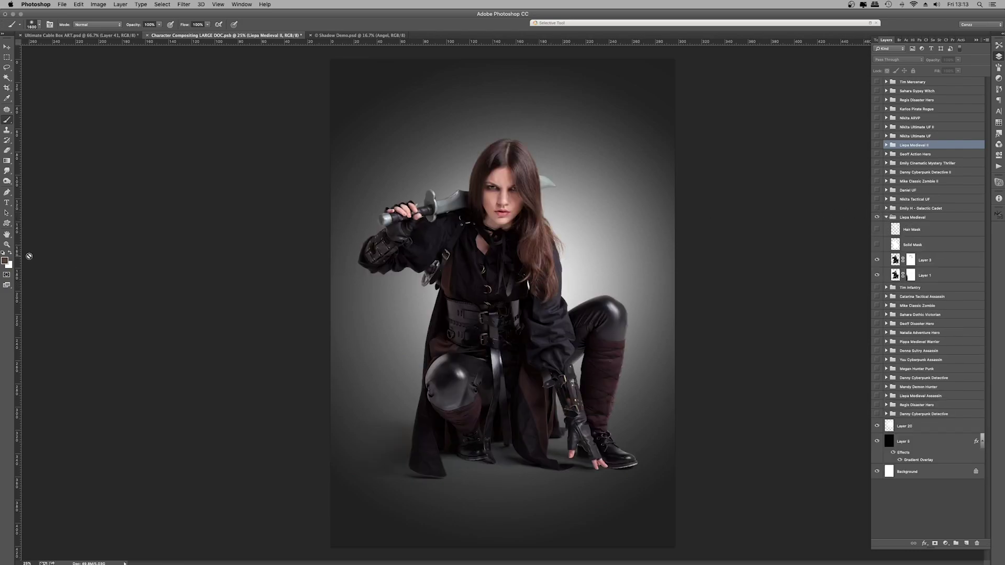
pyautogui.click(8, 245)
pyautogui.moveTo(465, 357); pyautogui.dragTo(503, 326)
pyautogui.scroll(-1, 504, 326)
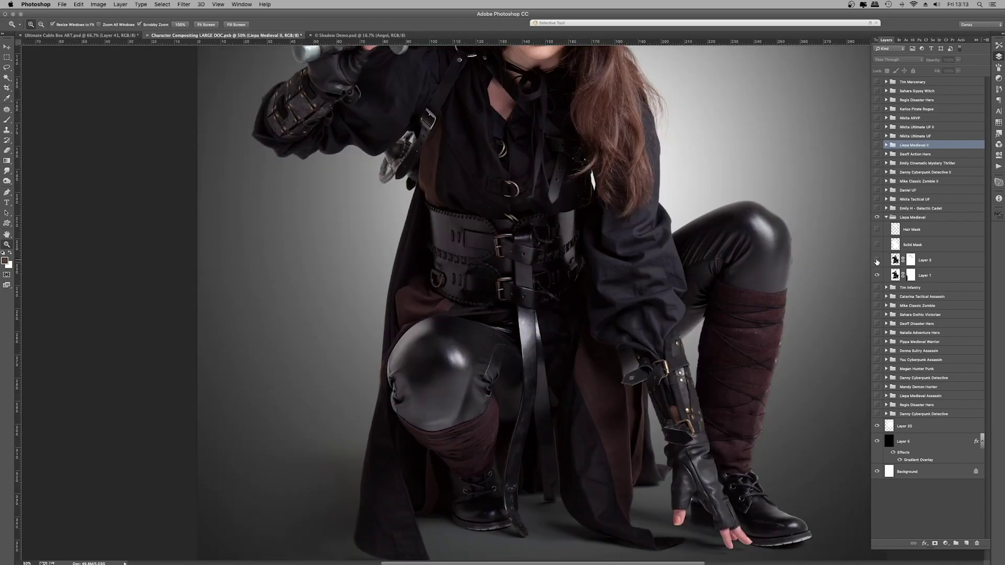
pyautogui.click(877, 261)
pyautogui.rightClick(526, 210)
pyautogui.click(533, 215)
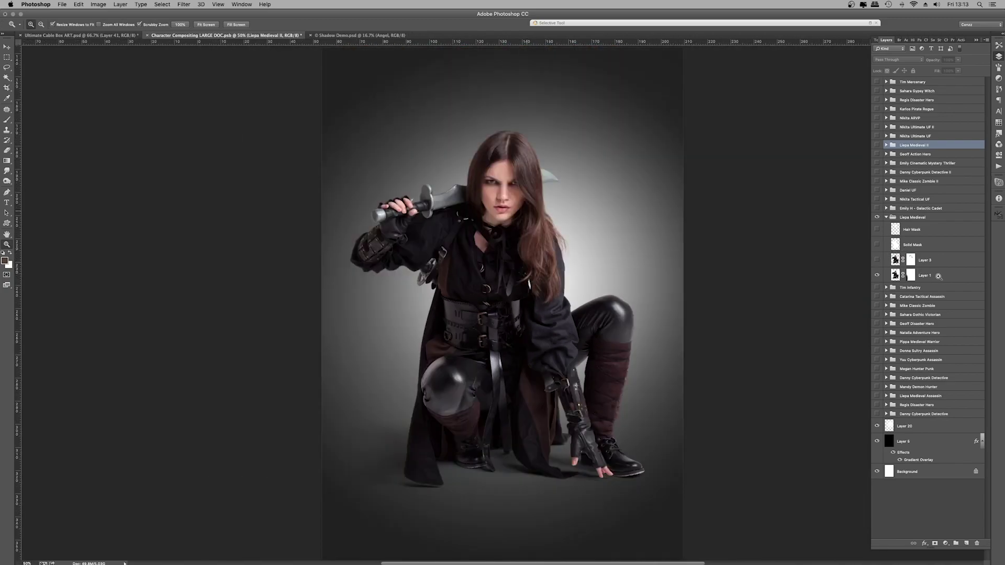
# Select Layer 1, compare Normal blending, then show Layer 3 and set Layer 1 back to Multiply
pyautogui.click(939, 276)
pyautogui.rightClick(593, 251)
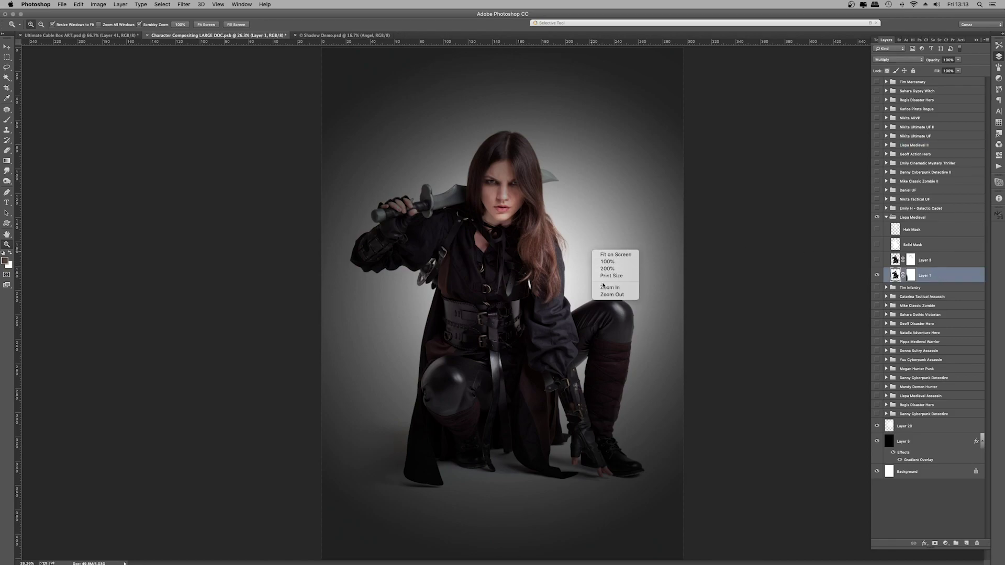
pyautogui.click(608, 294)
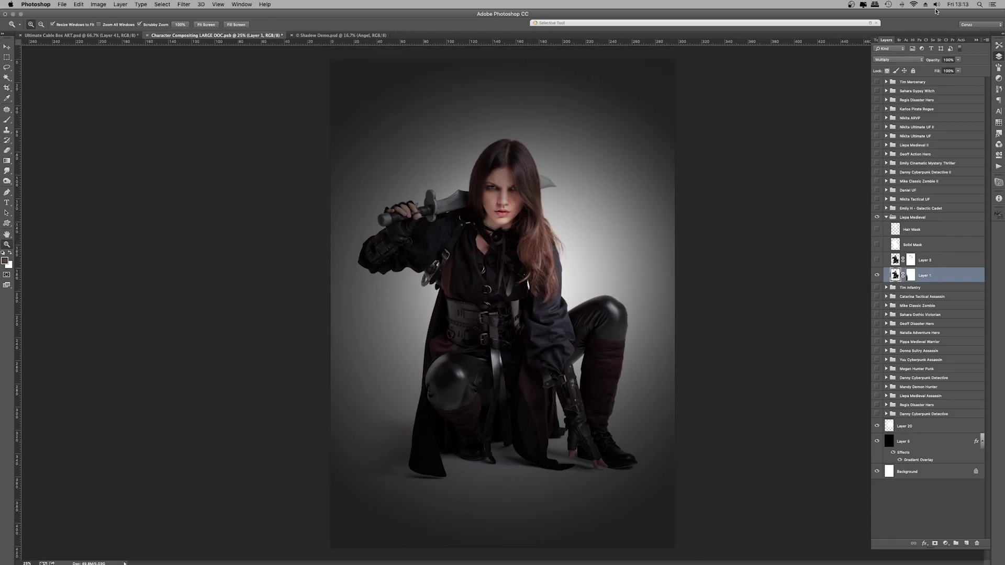
pyautogui.click(897, 61)
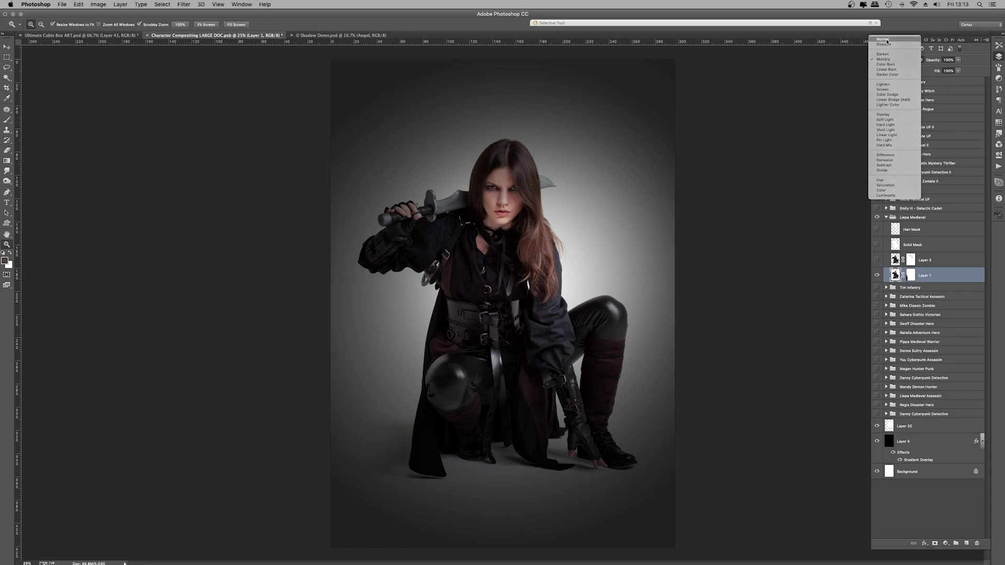
pyautogui.click(890, 40)
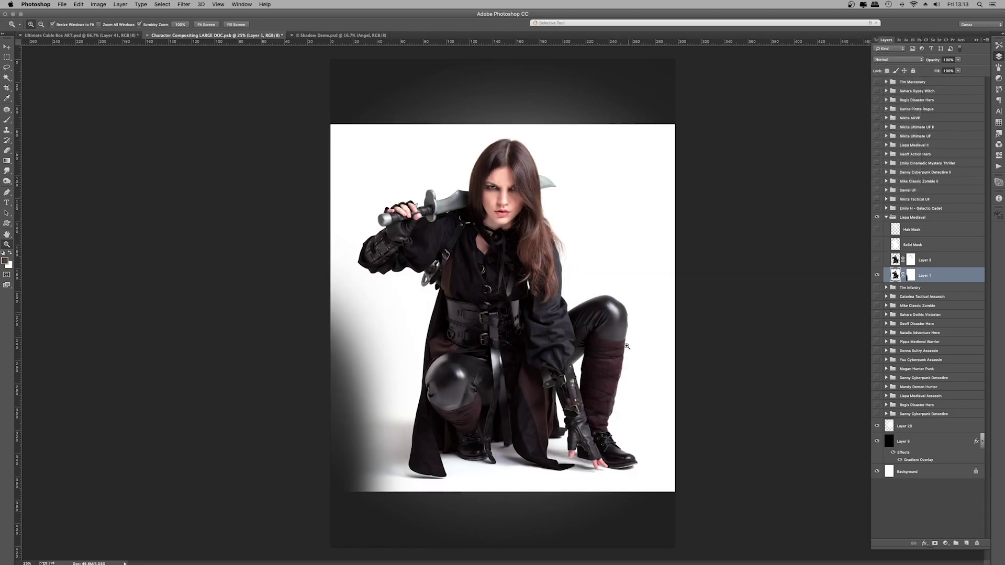
pyautogui.click(878, 259)
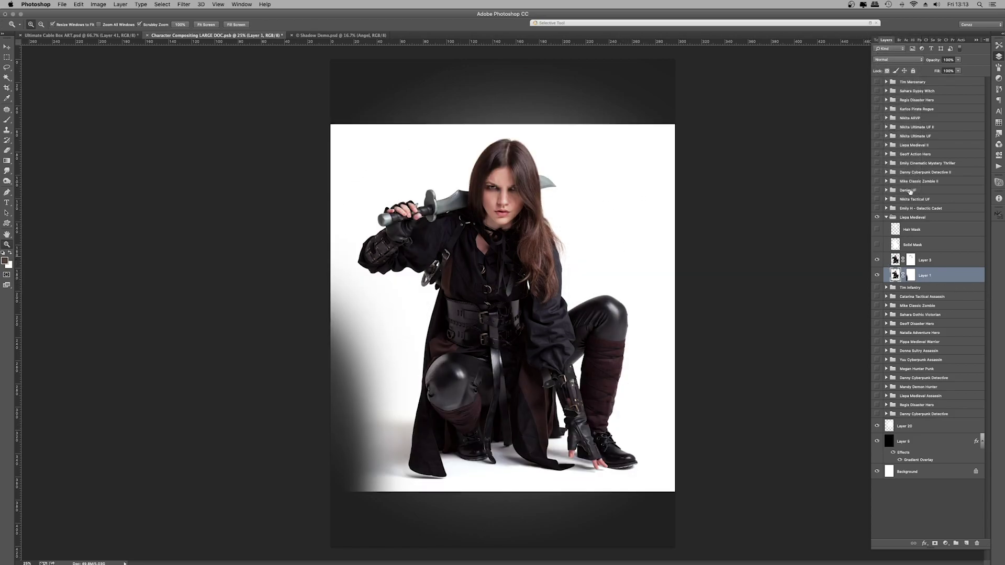
pyautogui.click(896, 59)
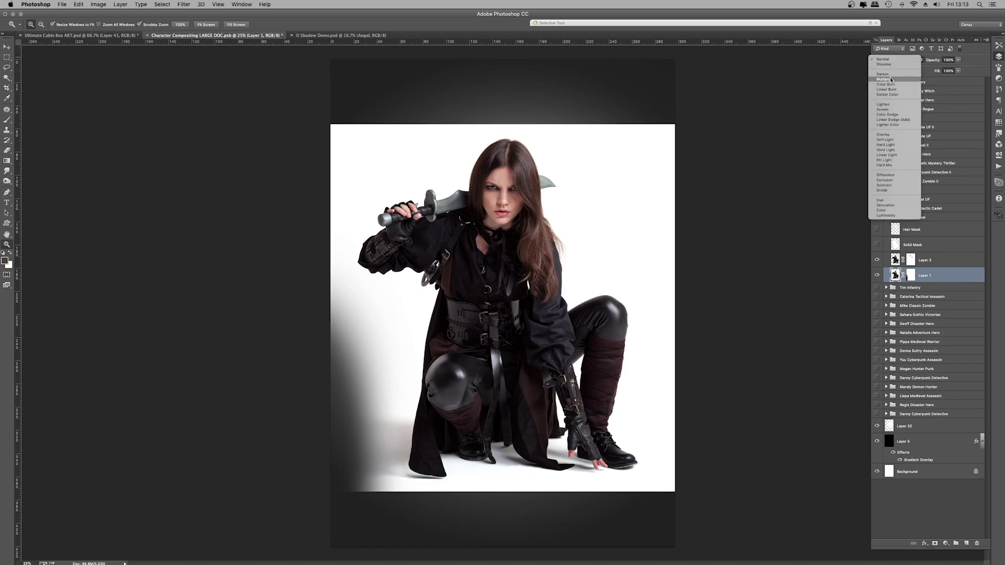
pyautogui.click(892, 80)
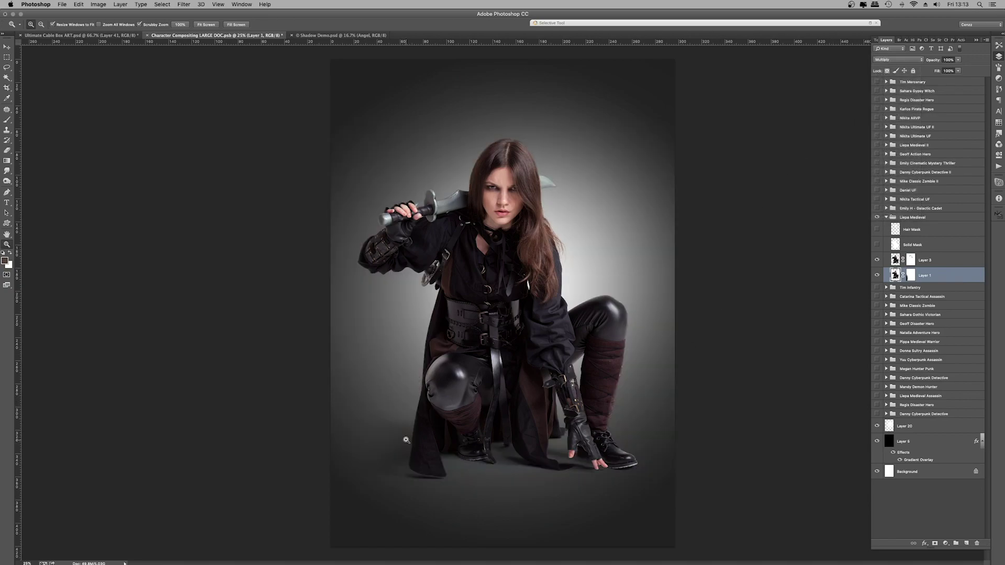
# Zoom in to 100% on the warrior's lower boot, then fit the figure on screen
pyautogui.moveTo(404, 440); pyautogui.dragTo(581, 437)
pyautogui.click(573, 400)
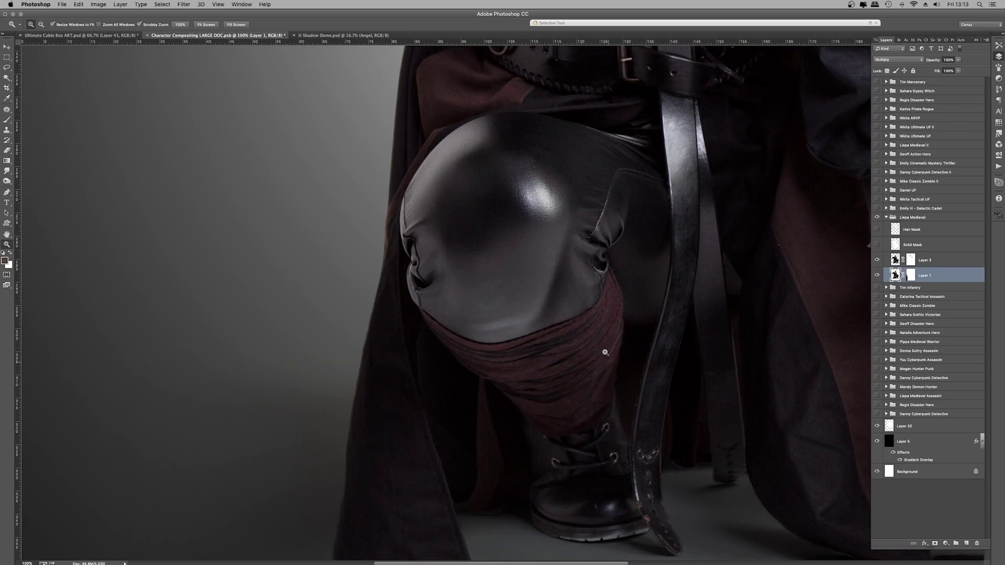
pyautogui.rightClick(566, 303)
pyautogui.click(575, 307)
pyautogui.rightClick(541, 160)
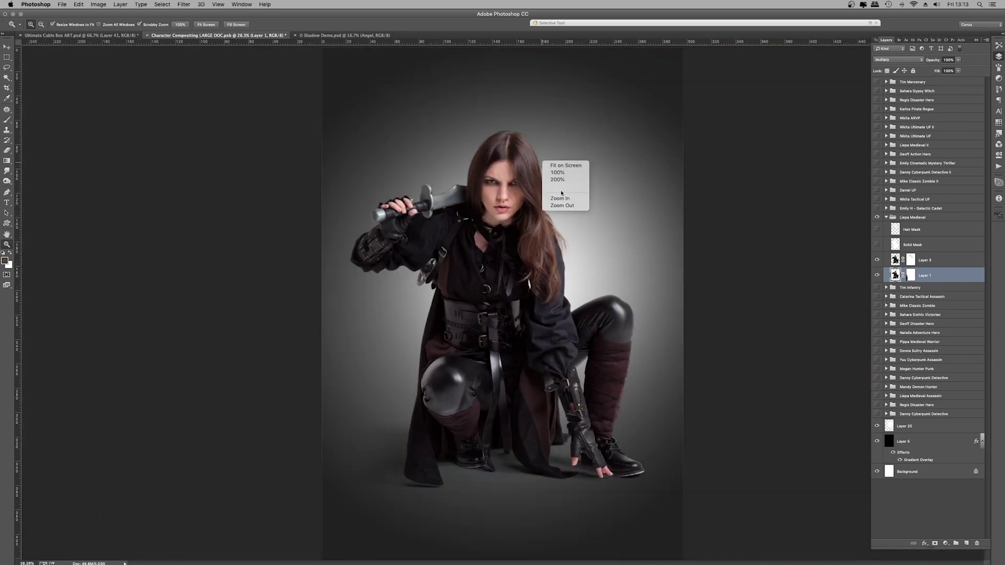
pyautogui.click(569, 195)
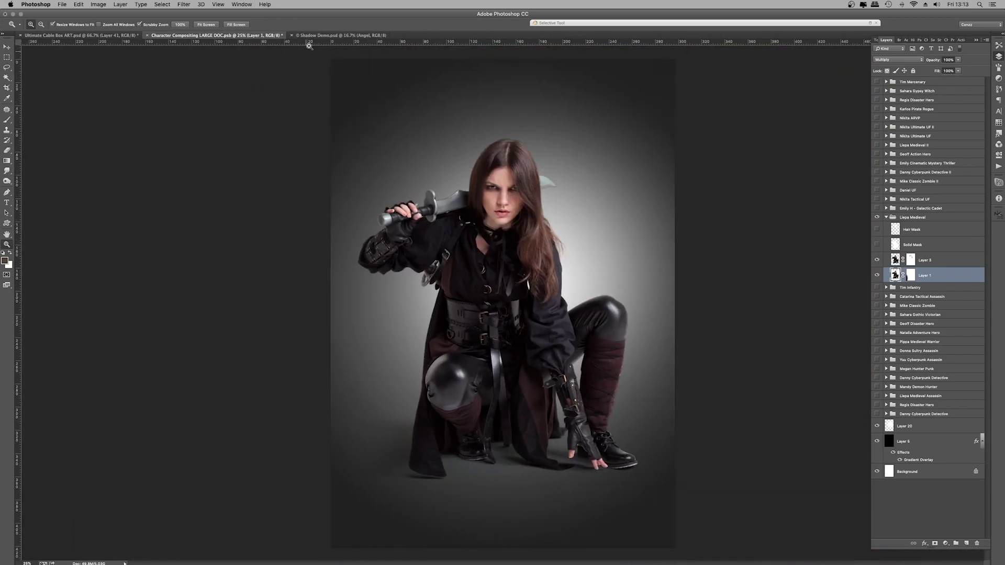
# Switch to the Shadow Demo.psd document tab
pyautogui.click(338, 37)
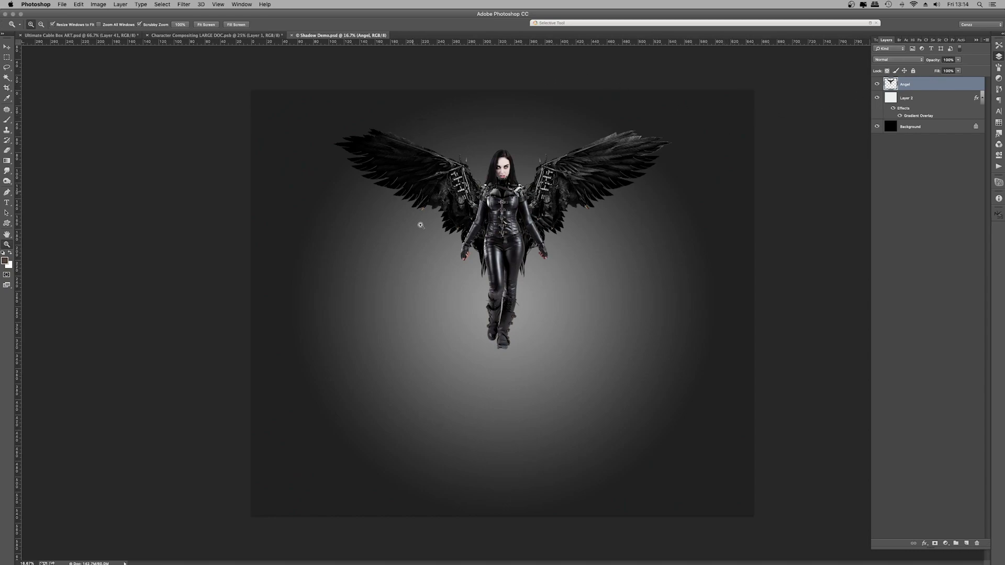
# Add a new layer above Layer 2 and draw a white ellipse behind the angel's head
pyautogui.click(925, 105)
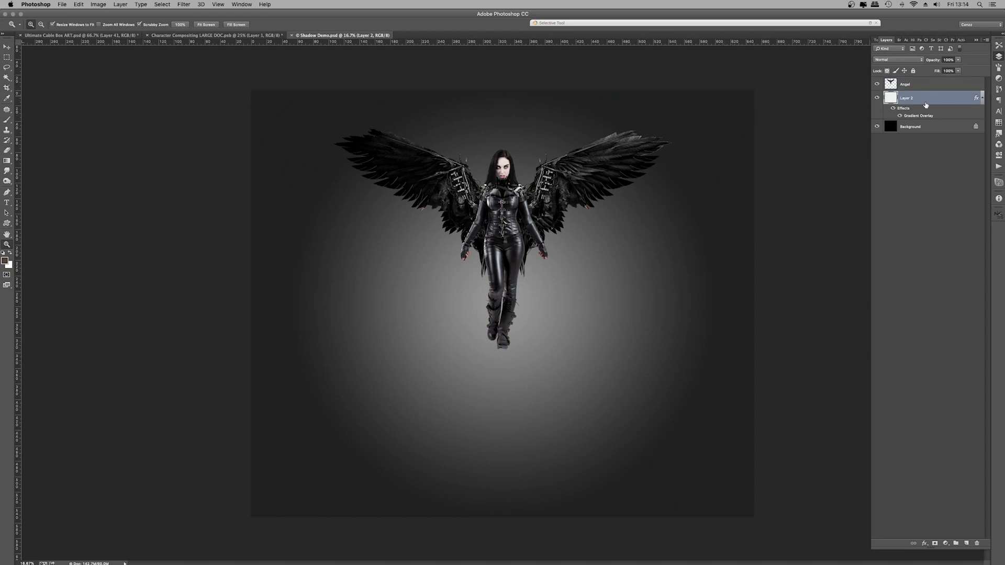
pyautogui.click(967, 544)
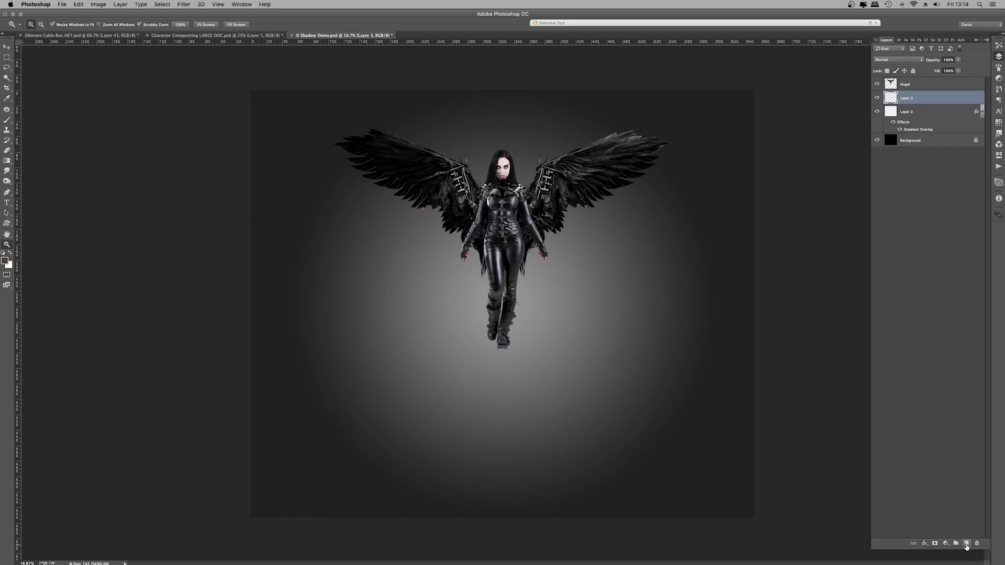
pyautogui.click(3, 252)
pyautogui.click(10, 252)
pyautogui.click(7, 224)
pyautogui.click(37, 236)
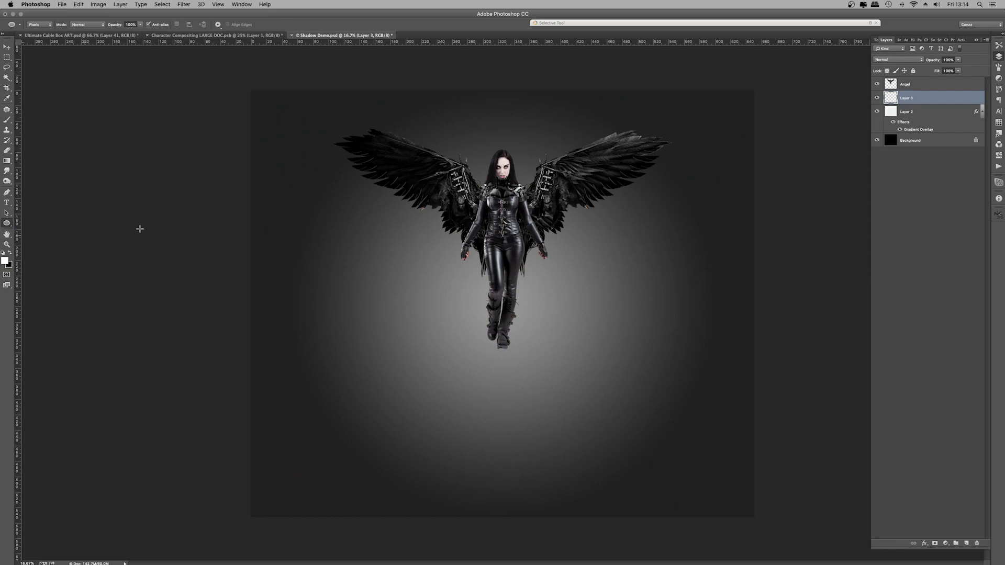
pyautogui.moveTo(465, 117); pyautogui.dragTo(565, 195)
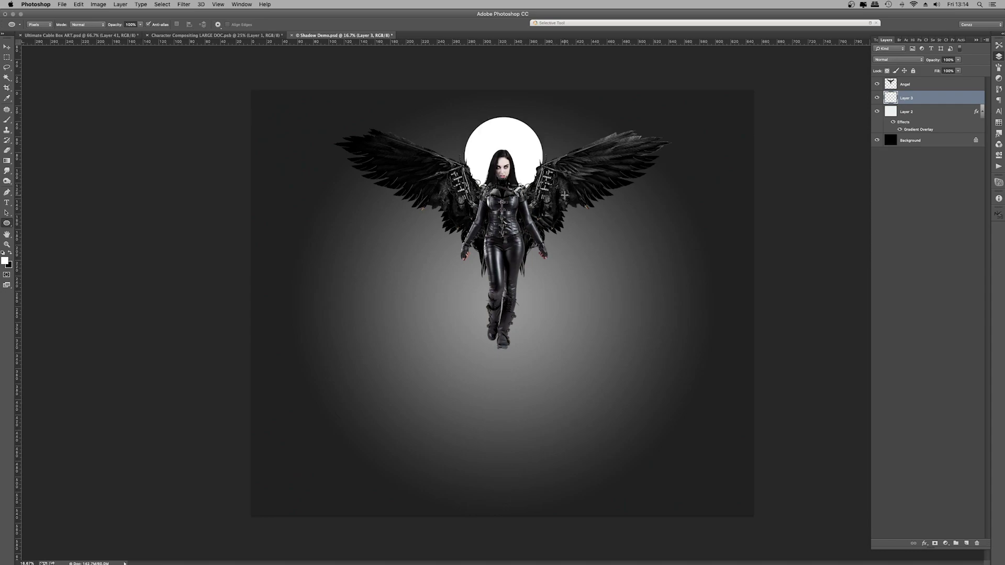
pyautogui.press('v')
pyautogui.moveTo(521, 142); pyautogui.dragTo(521, 151)
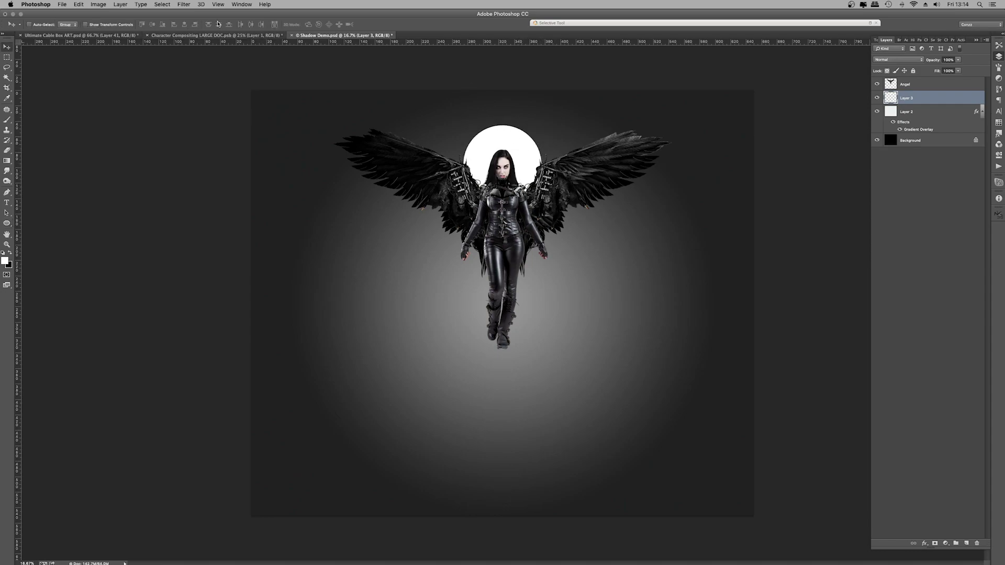
# Blur the white disc with a Gaussian Blur of radius 191.2 pixels
pyautogui.click(185, 3)
pyautogui.moveTo(210, 100)
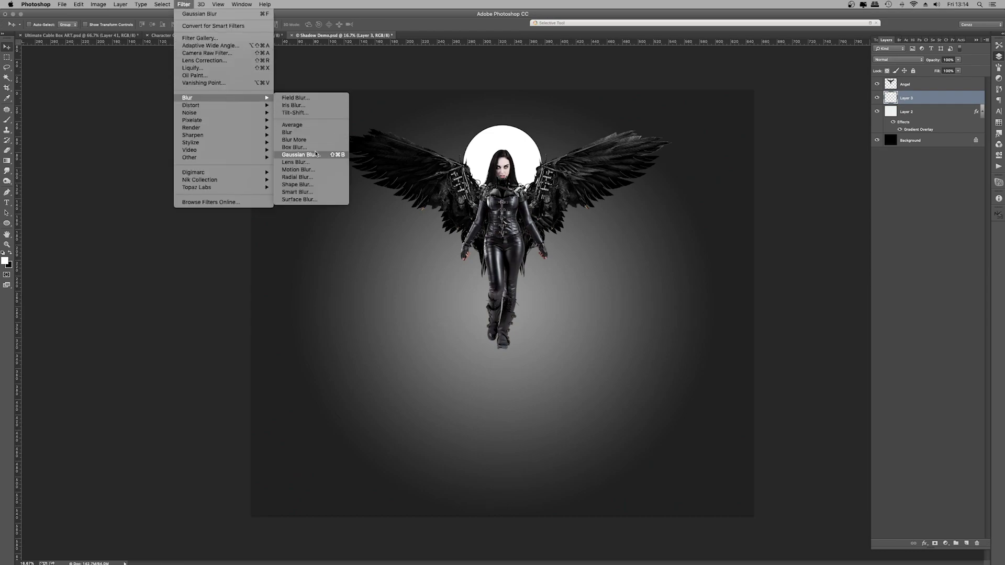
pyautogui.click(304, 154)
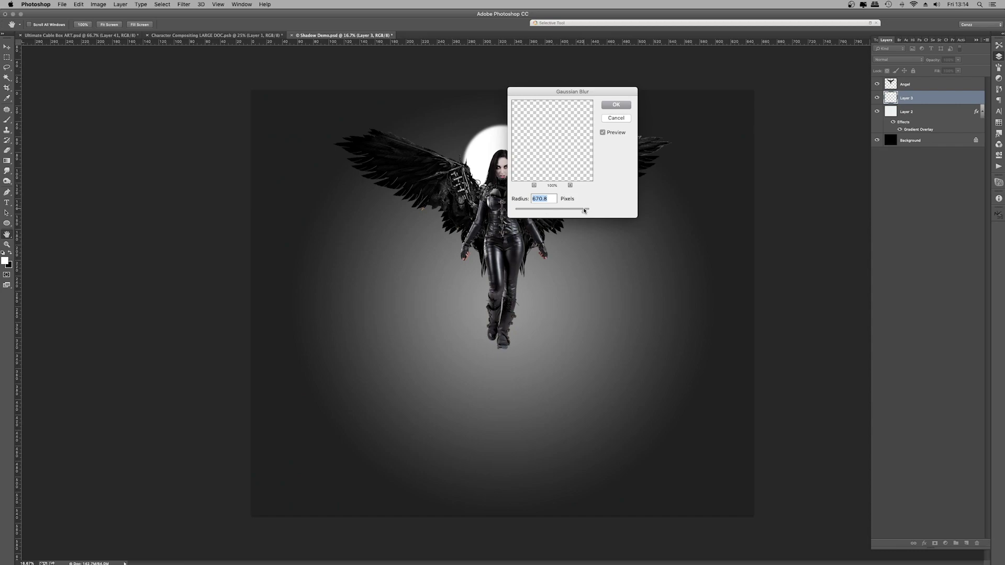
pyautogui.moveTo(584, 211); pyautogui.dragTo(581, 210)
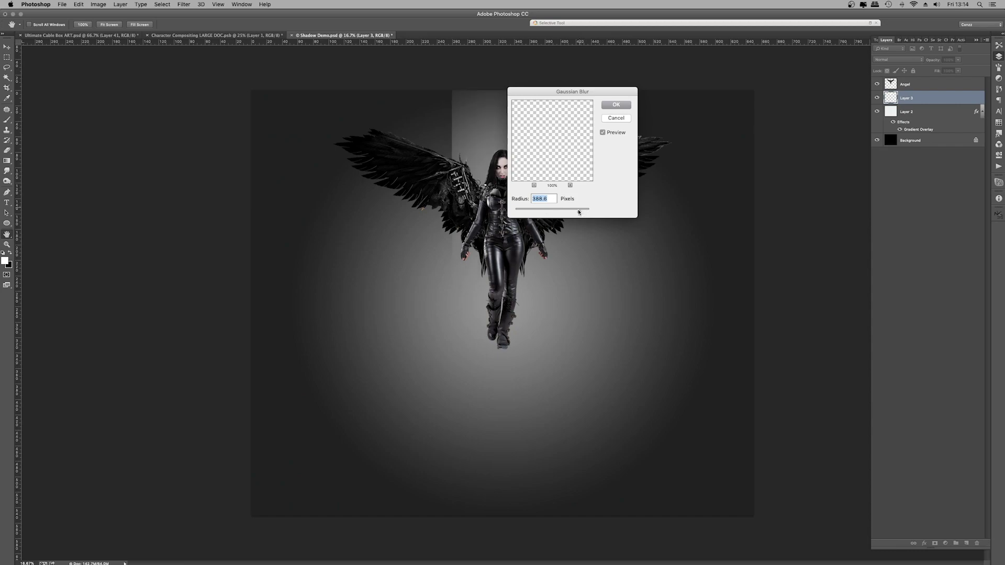
pyautogui.moveTo(555, 92); pyautogui.dragTo(741, 158)
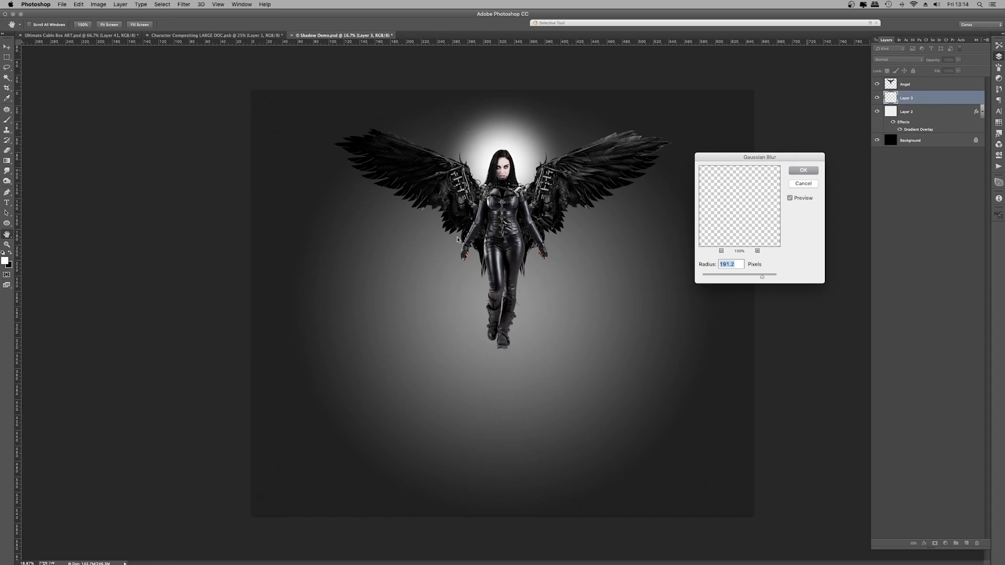
pyautogui.press('Return')
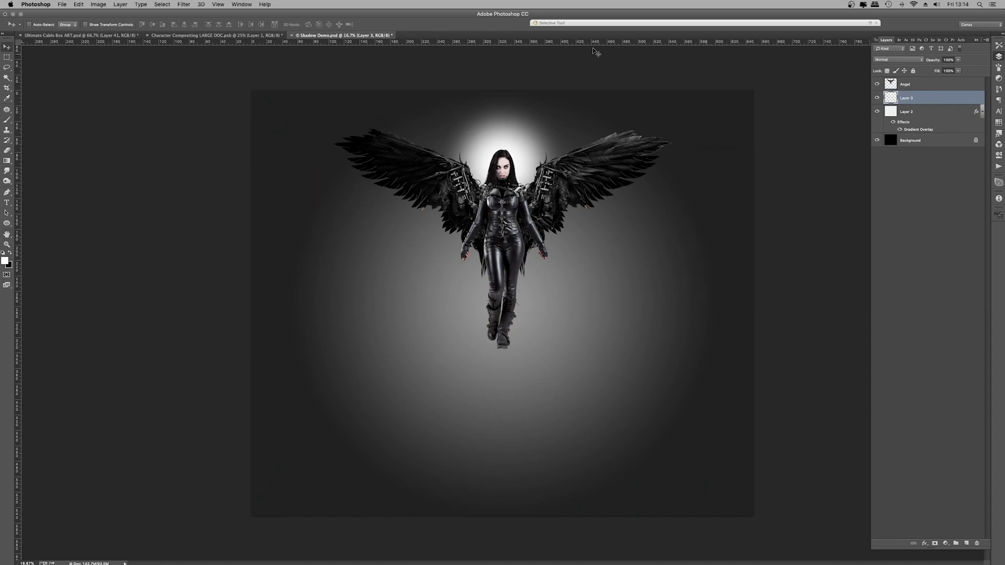
# Load and expand the angel's selection, zoom to 50%, then deselect and target the Angel layer
pyautogui.keyDown('super'); pyautogui.click(891, 84); pyautogui.keyUp('super')
pyautogui.click(169, 7)
pyautogui.moveTo(211, 103)
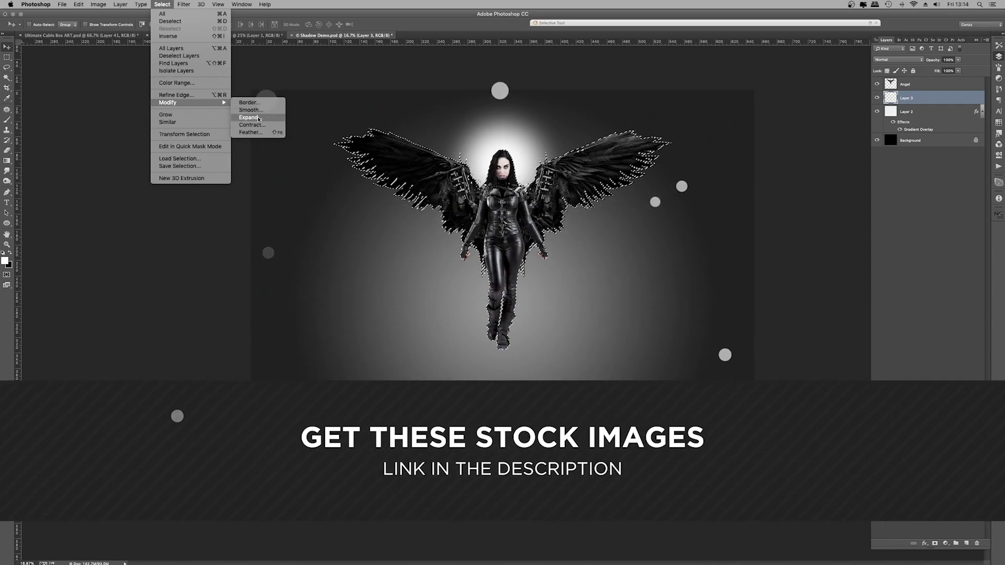
pyautogui.click(248, 117)
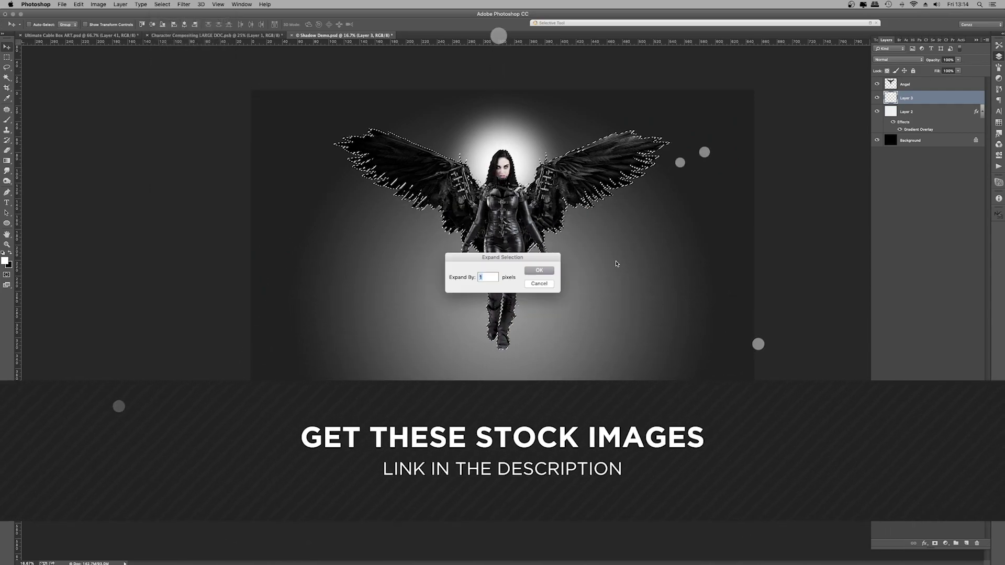
pyautogui.click(544, 272)
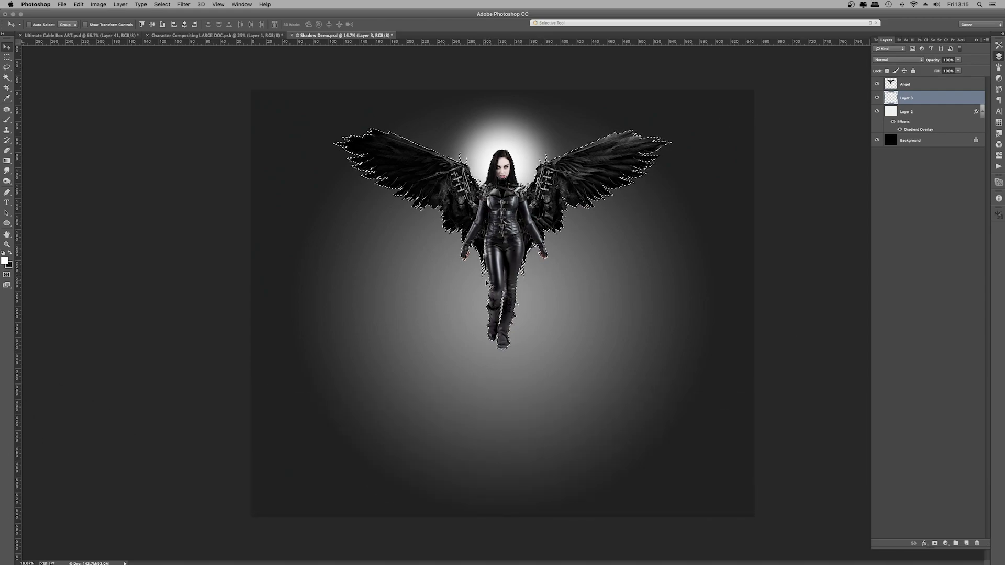
pyautogui.press('super+equal')
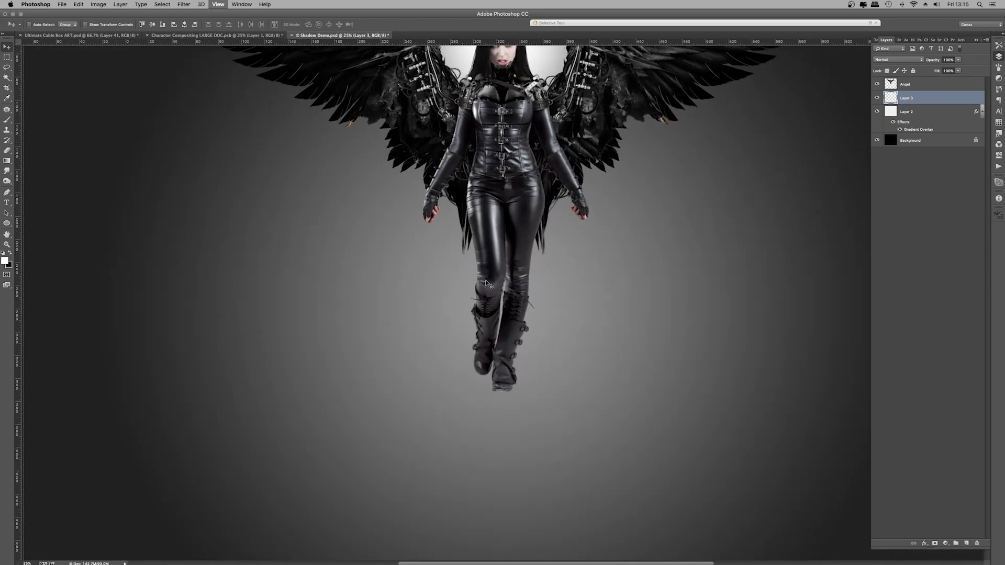
pyautogui.press('super+equal')
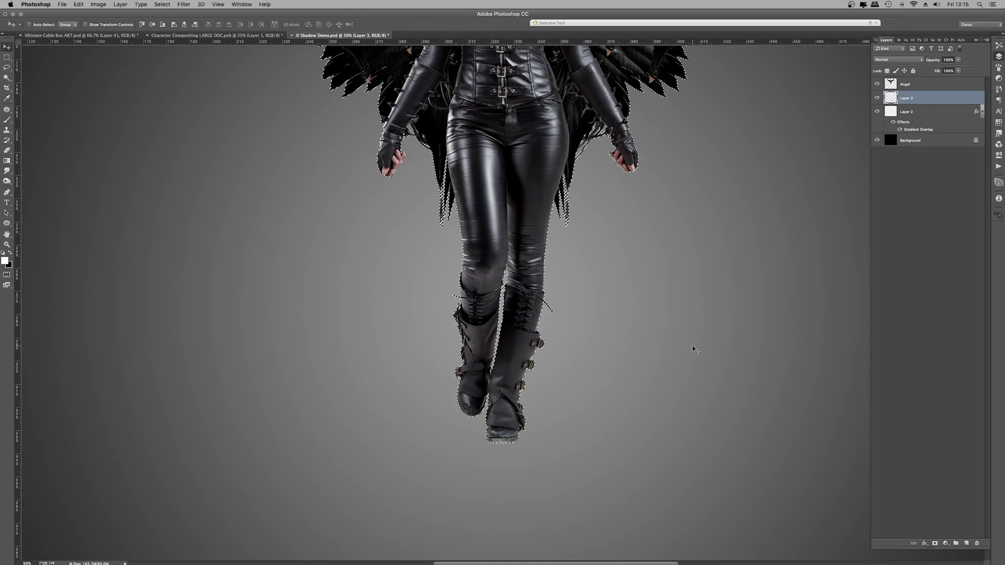
pyautogui.press('super+d')
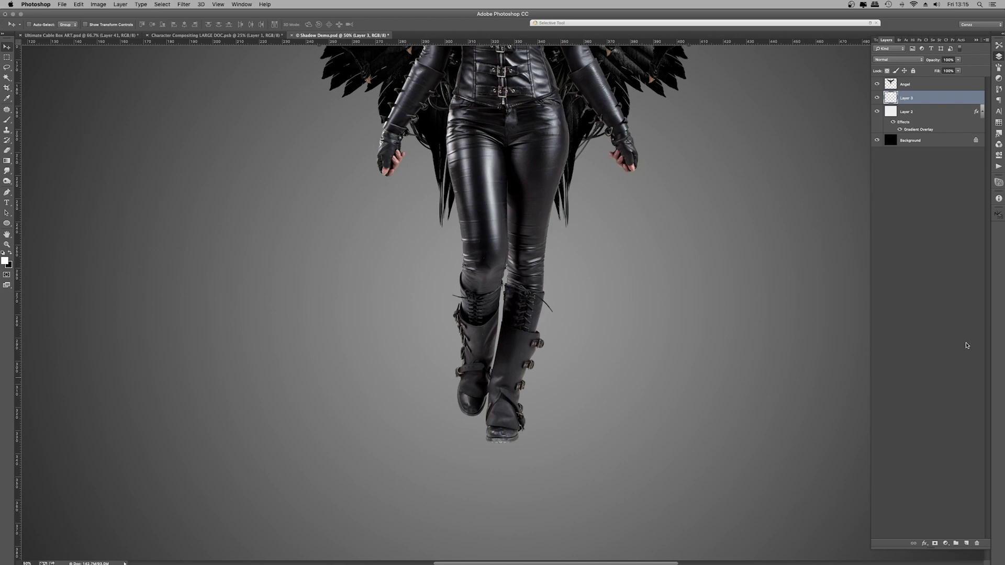
pyautogui.click(920, 84)
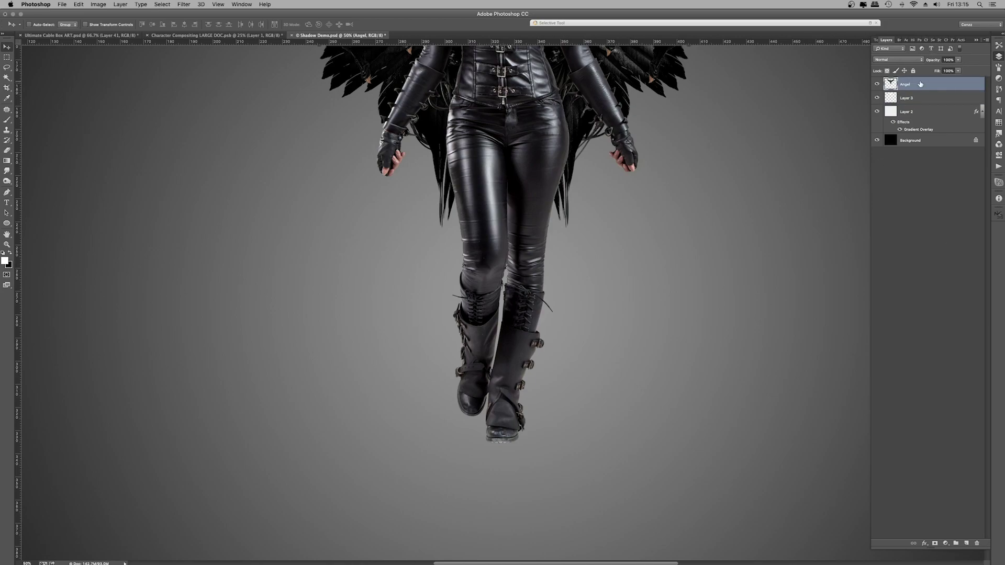
# Add a Levels adjustment with lowered output white and invert its mask
pyautogui.click(945, 543)
pyautogui.click(956, 461)
pyautogui.moveTo(980, 142); pyautogui.dragTo(922, 141)
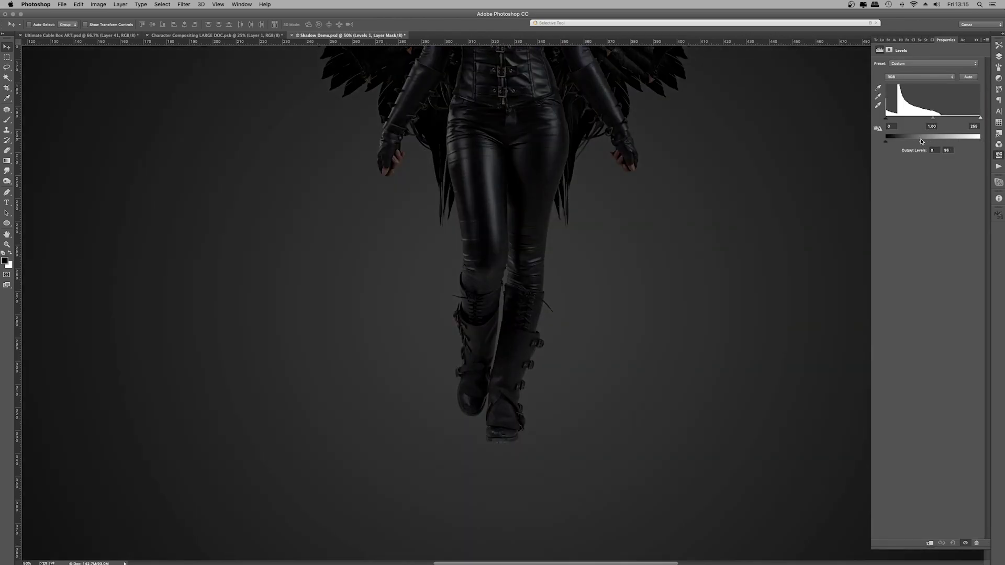
pyautogui.click(998, 56)
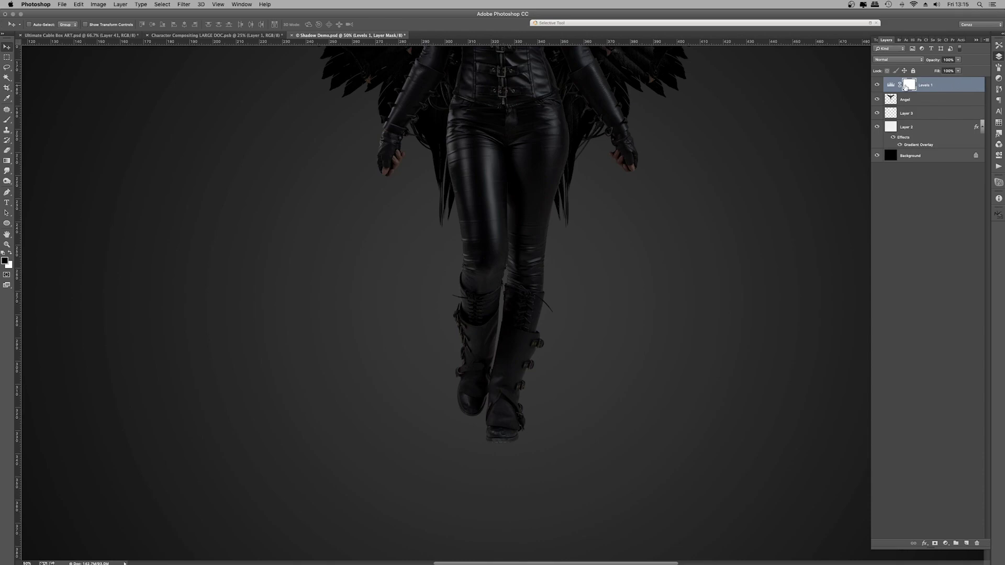
pyautogui.press('super+i')
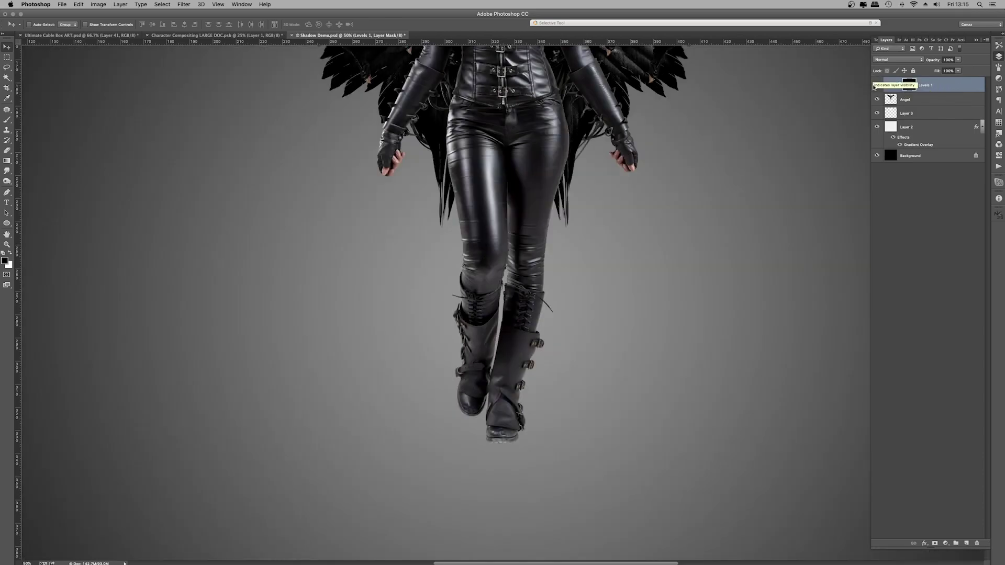
# Load the angel's outline expanded by 1 pixel and target the Levels 1 mask
pyautogui.keyDown('super'); pyautogui.click(890, 103); pyautogui.keyUp('super')
pyautogui.click(162, 4)
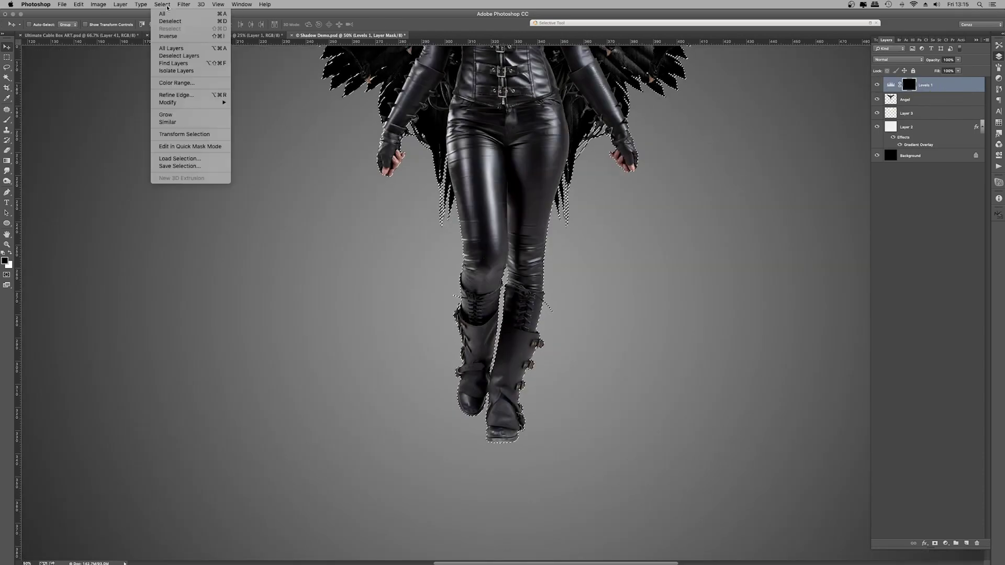
pyautogui.moveTo(188, 106)
pyautogui.click(251, 118)
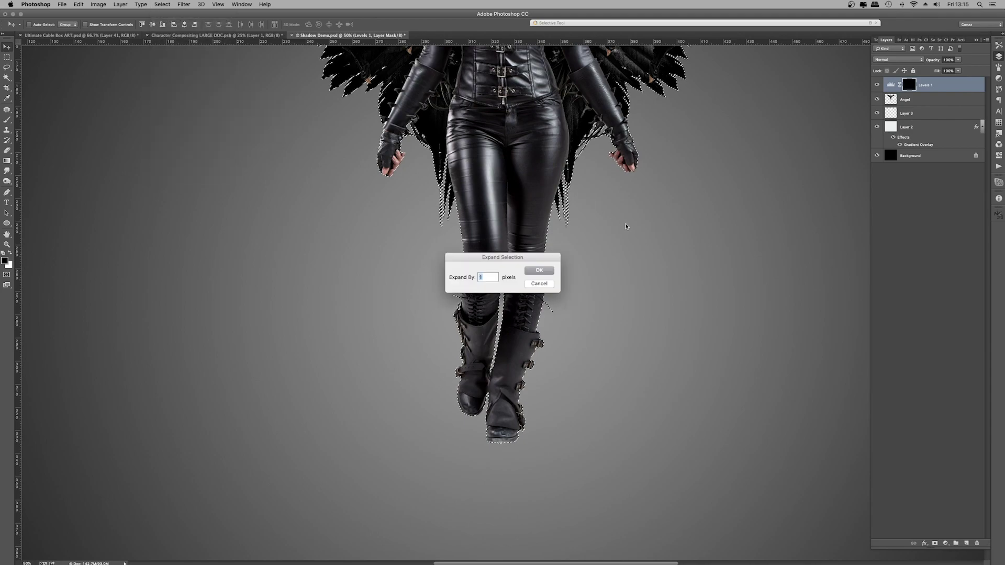
pyautogui.click(540, 271)
pyautogui.click(913, 99)
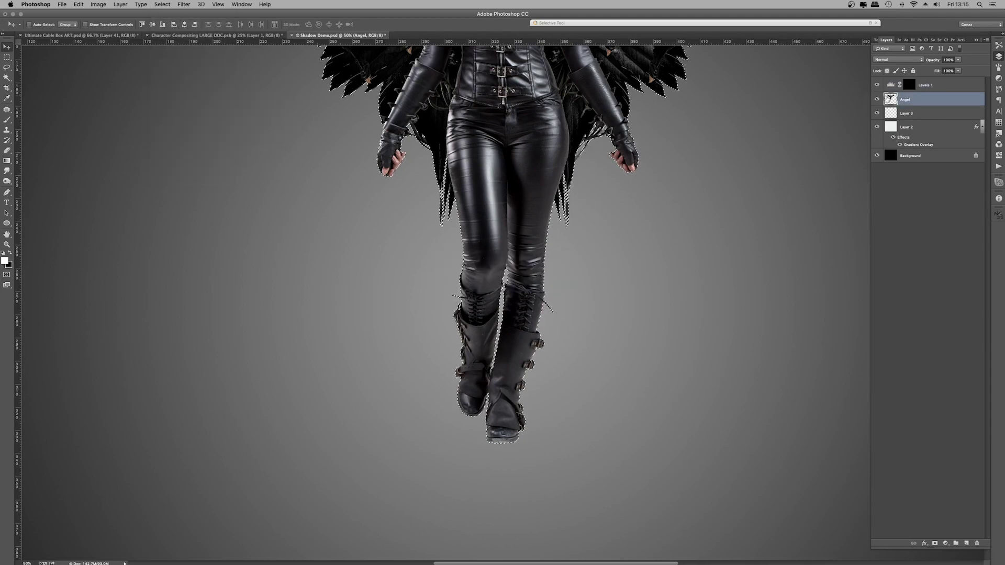
pyautogui.click(908, 85)
# Paint white on the mask over the angel's legs and boots, then deselect
pyautogui.press('b')
pyautogui.press('x')
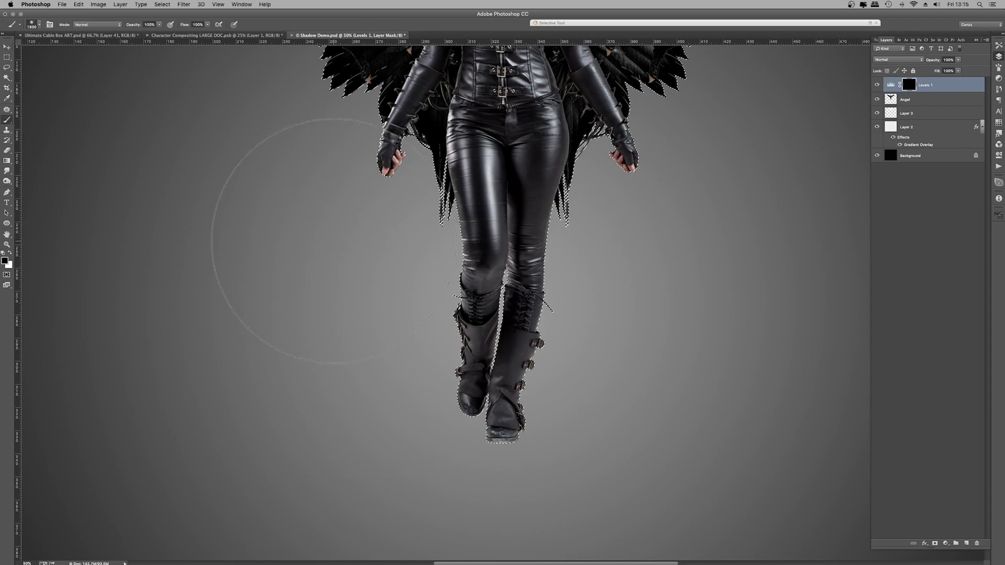
pyautogui.press('[')
pyautogui.press('[')
pyautogui.press('[')
pyautogui.press('[')
pyautogui.press('[')
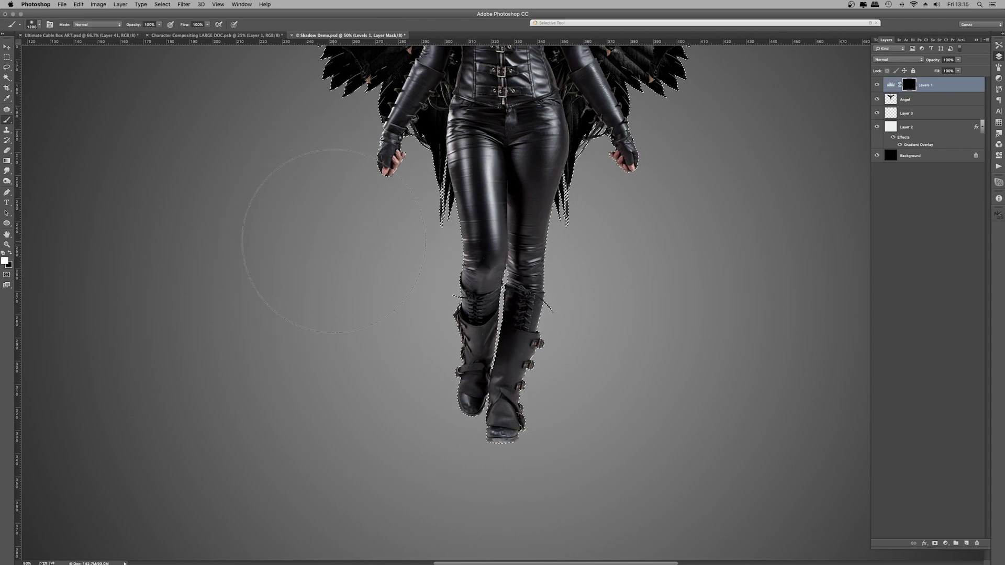
pyautogui.press('x')
pyautogui.moveTo(333, 240)
pyautogui.mouseDown()
pyautogui.moveTo(452, 372)
pyautogui.moveTo(530, 426)
pyautogui.moveTo(449, 310)
pyautogui.moveTo(611, 328)
pyautogui.moveTo(568, 339)
pyautogui.mouseUp()
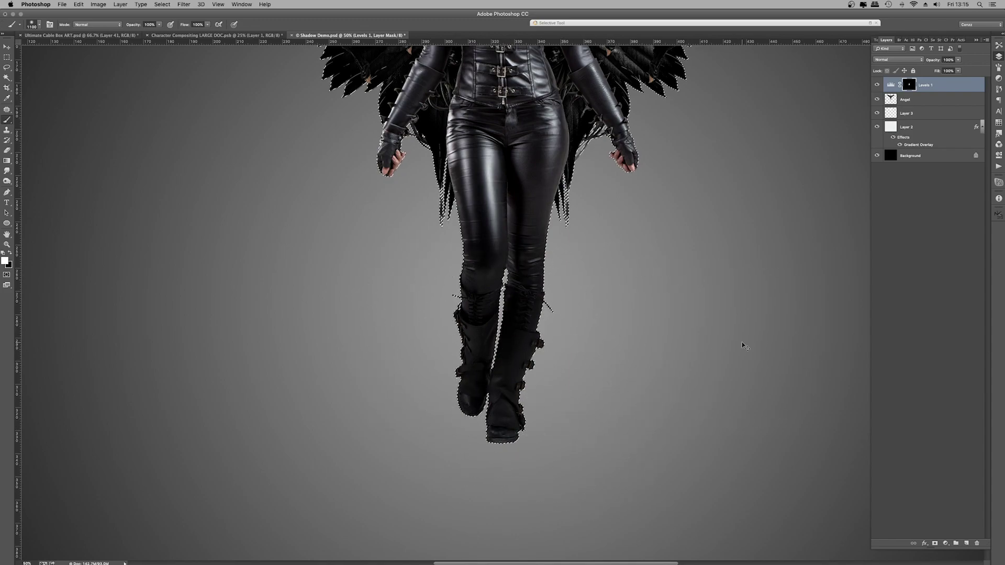
pyautogui.press('super+d')
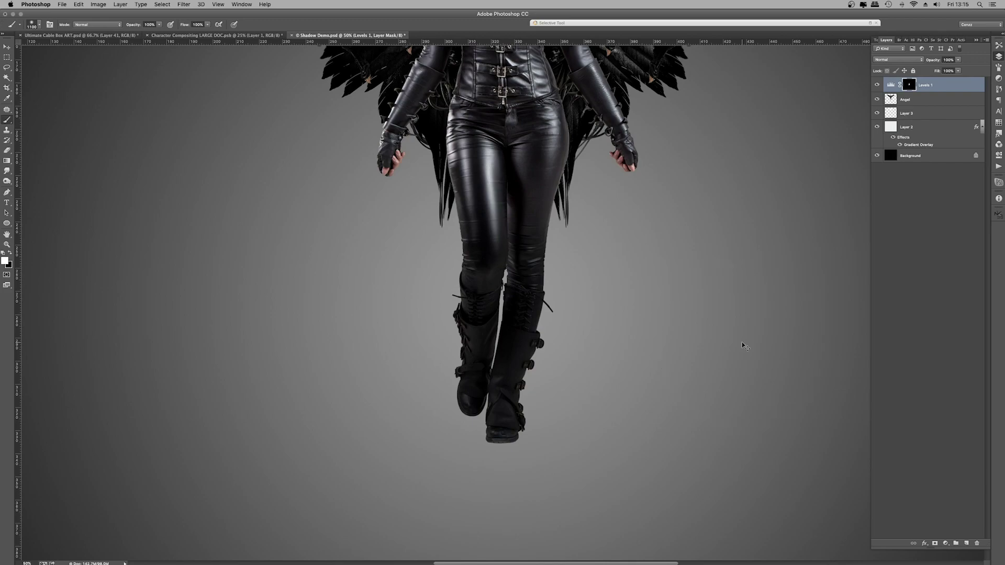
# Toggle the Levels 1 darkening to compare before and after, then target the Angel layer
pyautogui.press('super+minus')
pyautogui.press('super+minus')
pyautogui.press('super+minus')
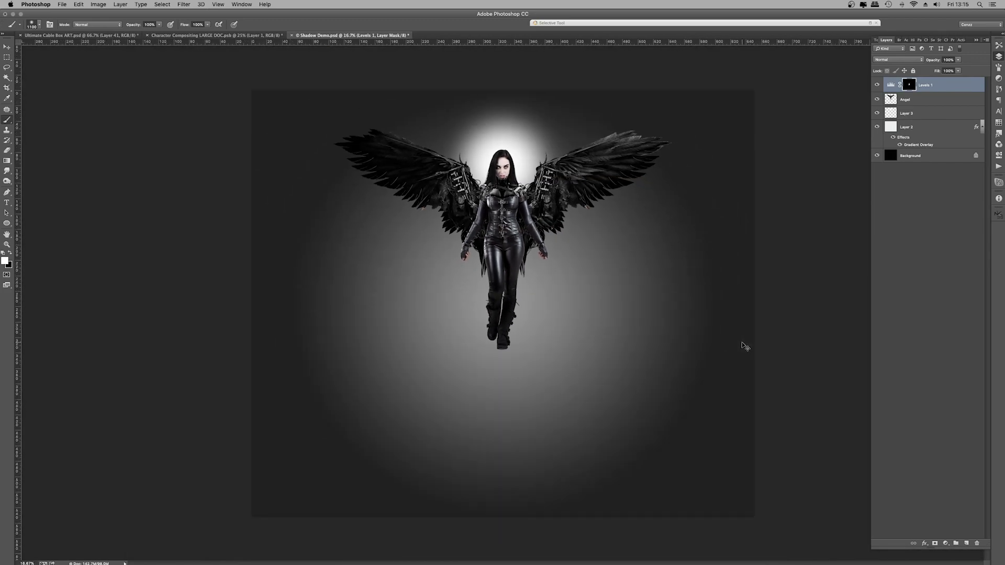
pyautogui.press('super+plus')
pyautogui.press('super+plus')
pyautogui.press('super+minus')
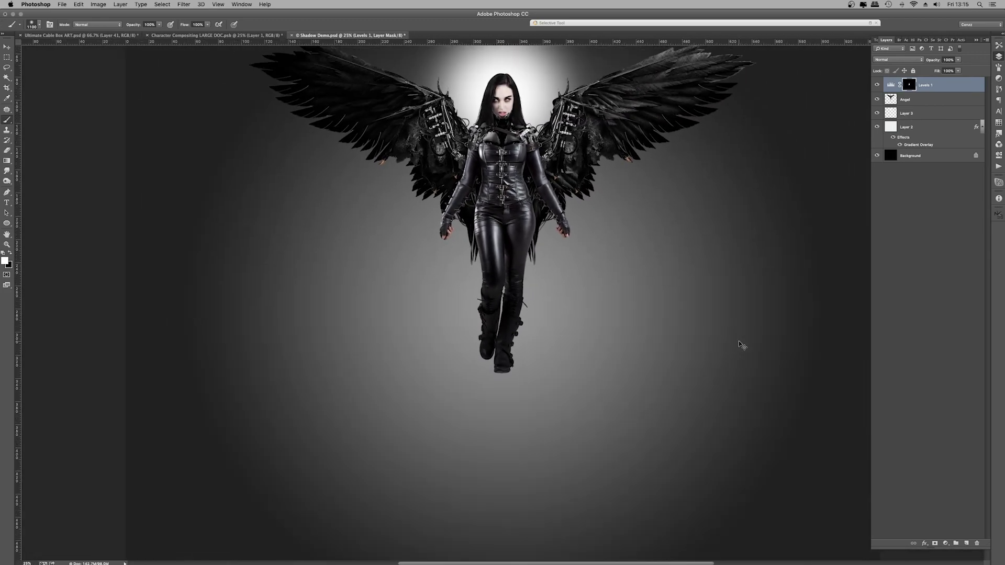
pyautogui.click(878, 84)
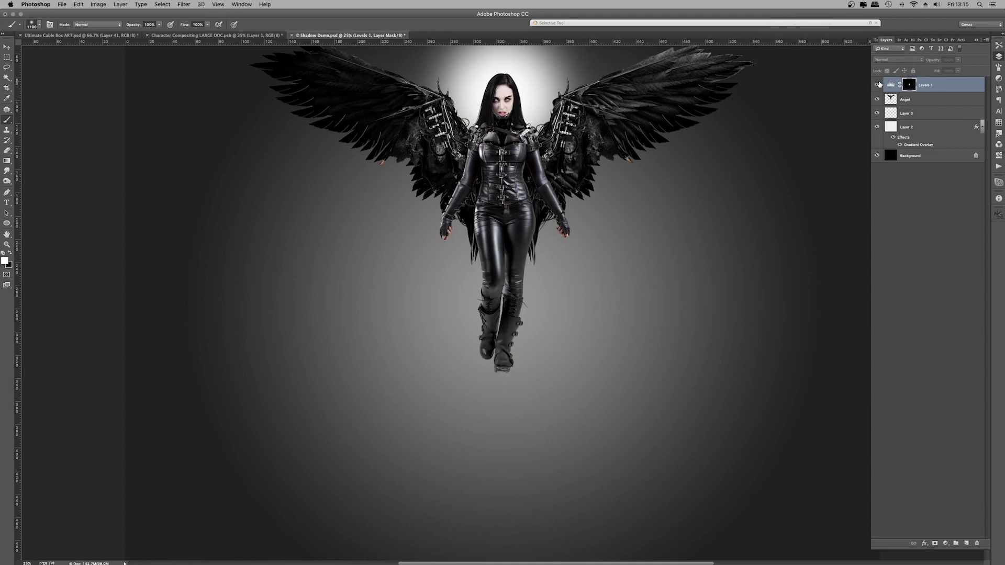
pyautogui.click(878, 85)
pyautogui.click(878, 84)
pyautogui.click(878, 85)
pyautogui.click(906, 99)
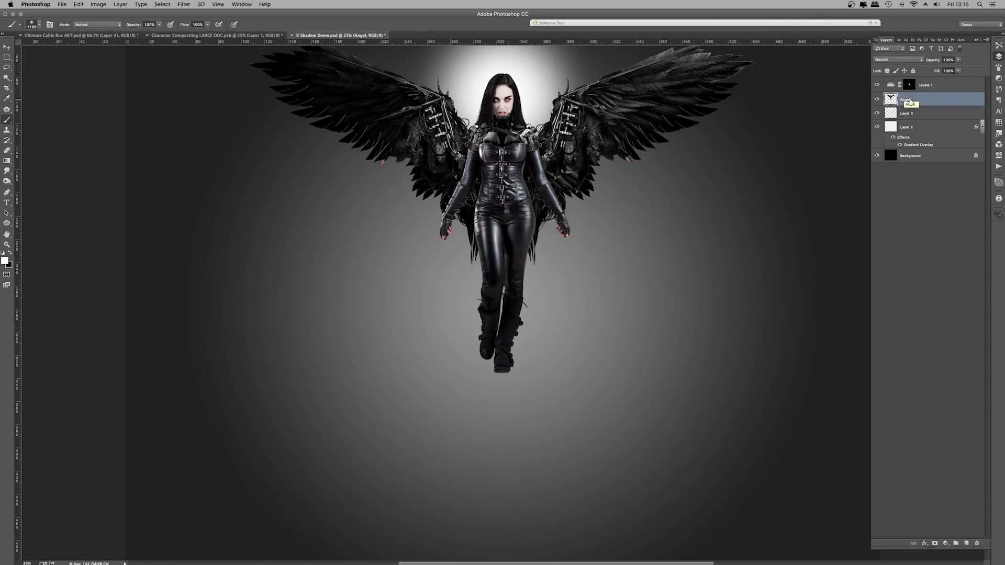
pyautogui.press('super+minus')
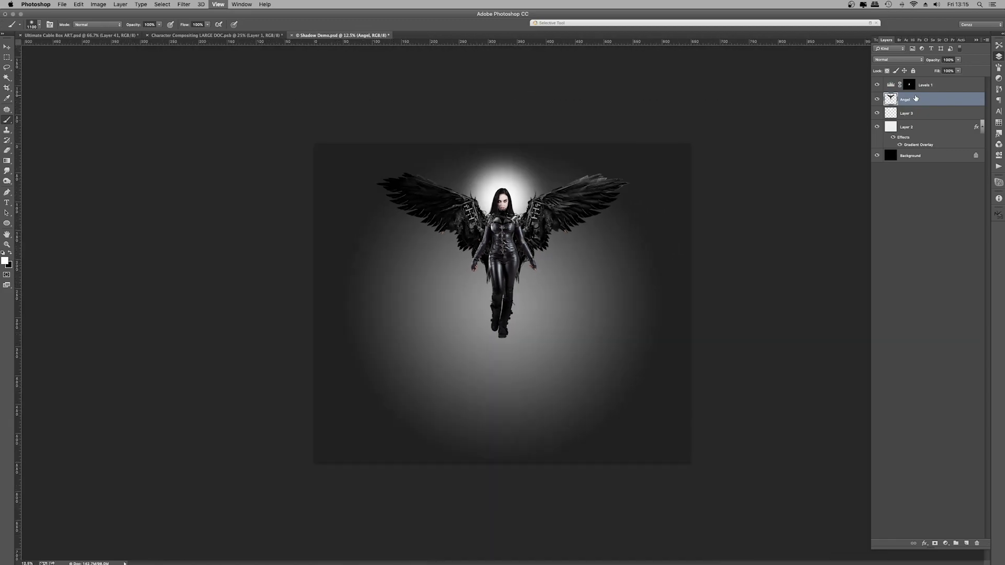
pyautogui.press('super+plus')
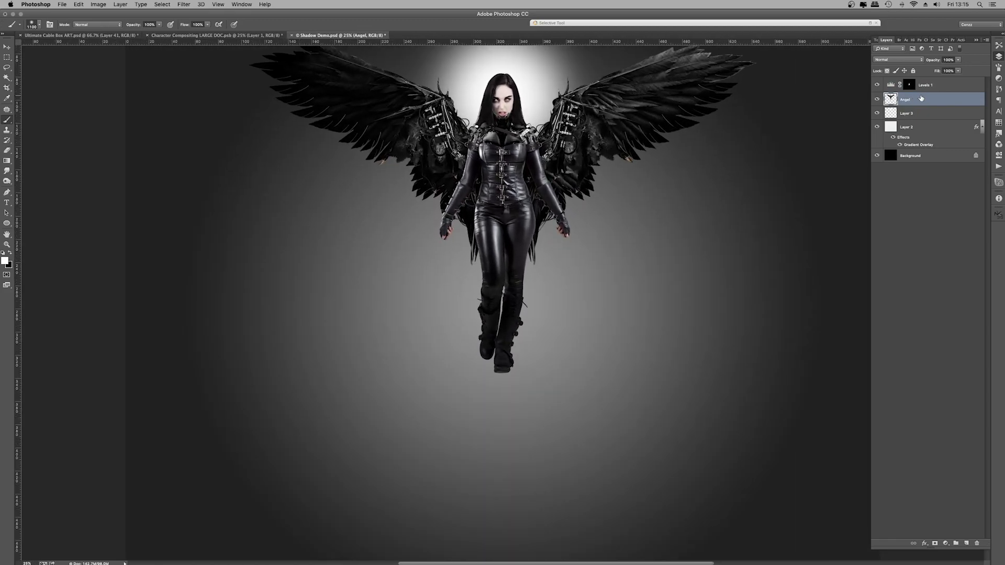
# Duplicate Angel, move the copy to the top, and apply Levels with output white 0
pyautogui.press('super+j')
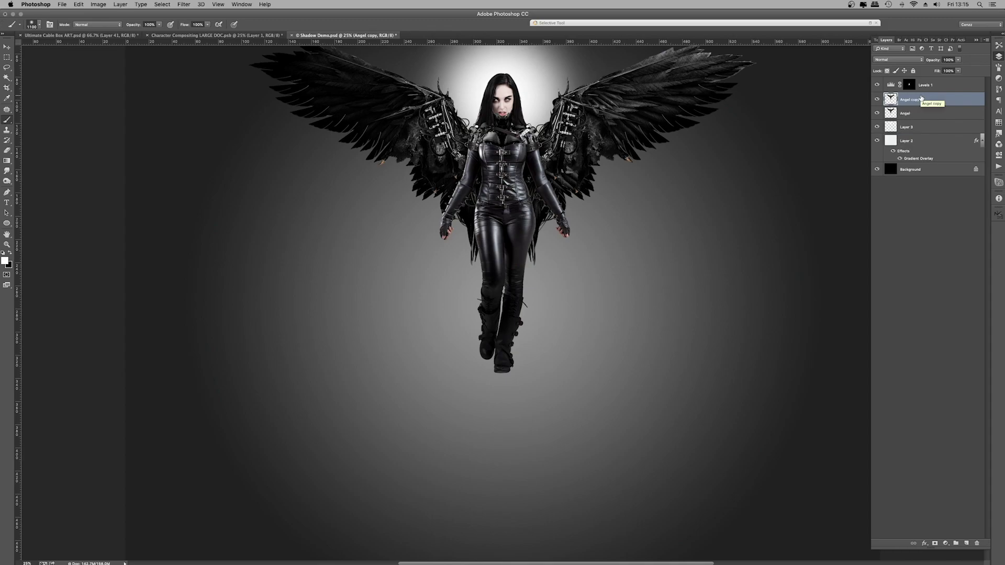
pyautogui.moveTo(922, 98); pyautogui.dragTo(892, 89)
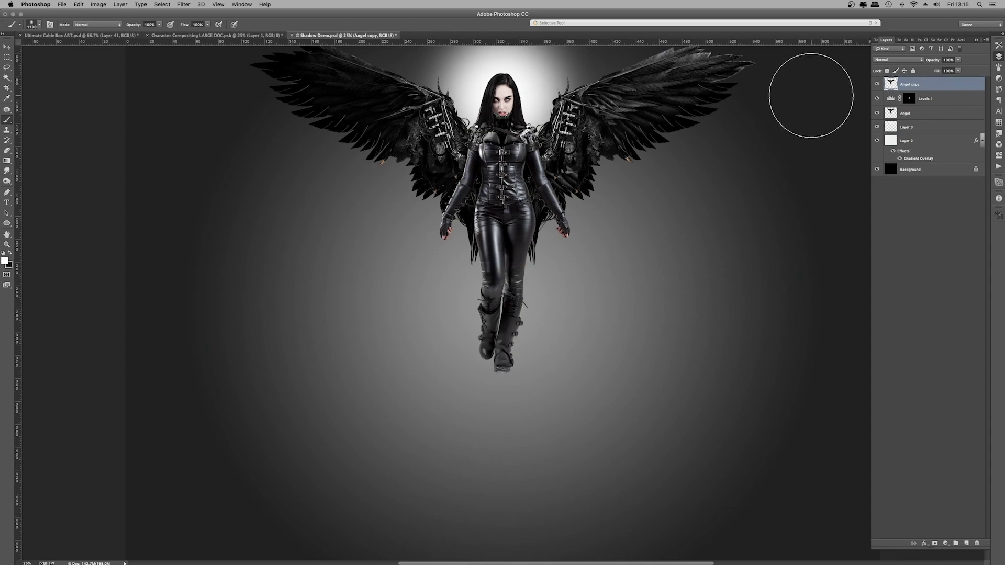
pyautogui.press('super+minus')
pyautogui.press('super+minus')
pyautogui.press('super+minus')
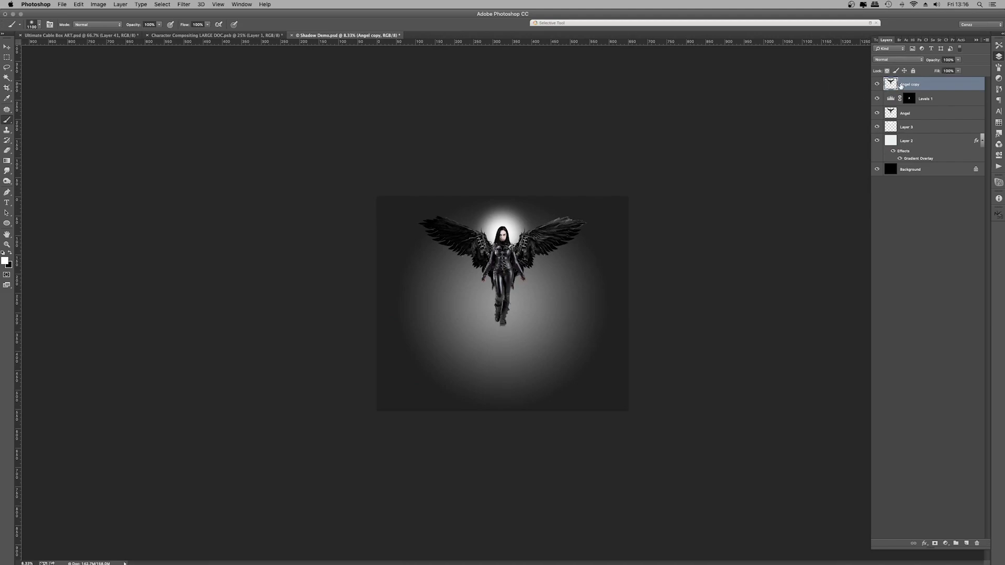
pyautogui.press('super+l')
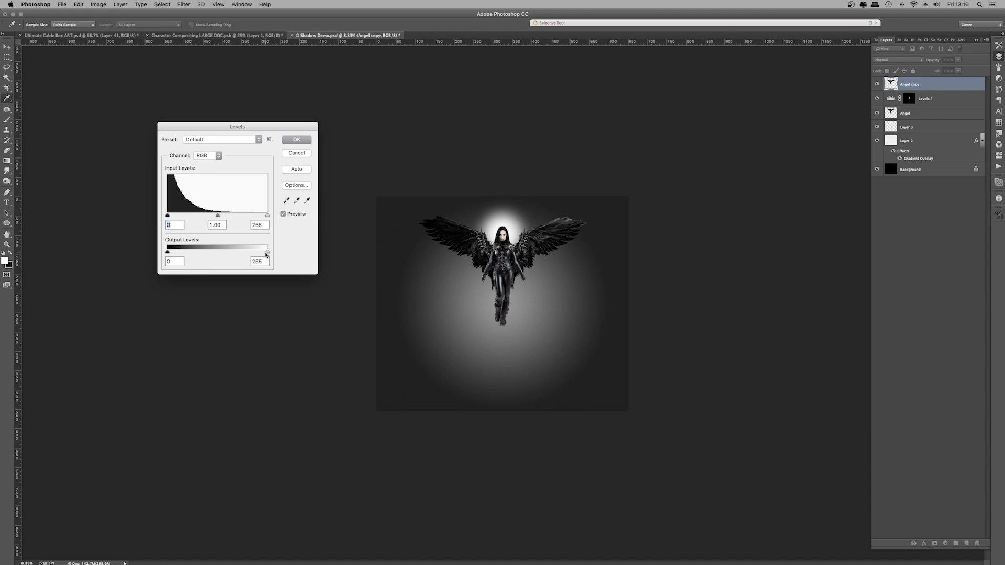
pyautogui.moveTo(265, 253); pyautogui.dragTo(153, 260)
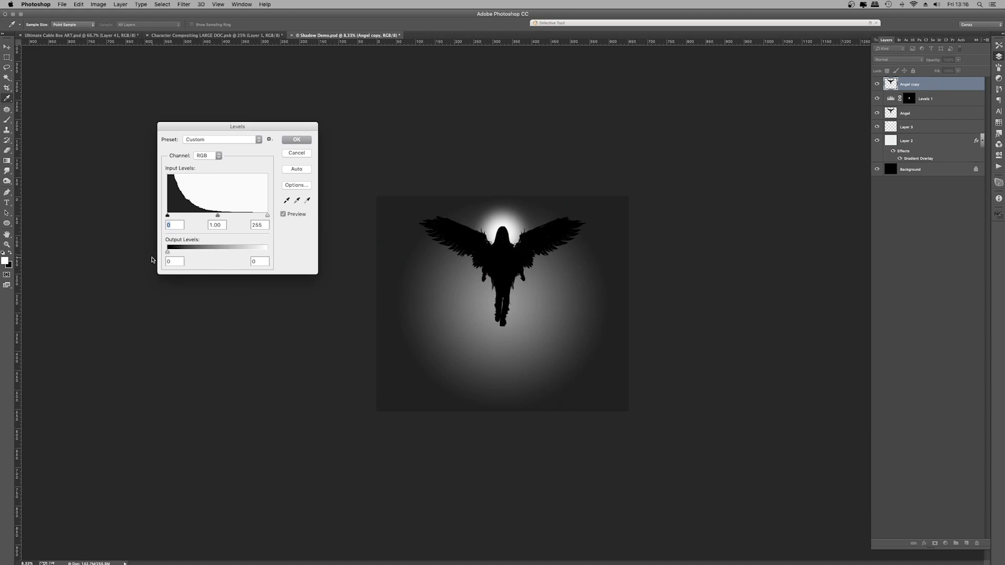
pyautogui.click(296, 140)
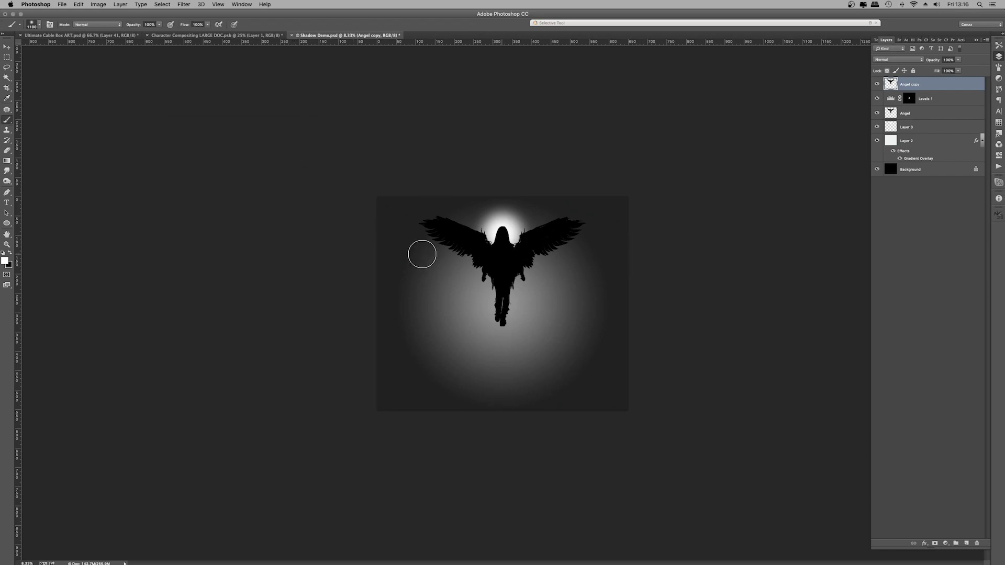
# Zoom in on the black silhouette, then fit the whole image on screen
pyautogui.click(7, 244)
pyautogui.moveTo(520, 257); pyautogui.dragTo(530, 214)
pyautogui.click(531, 213)
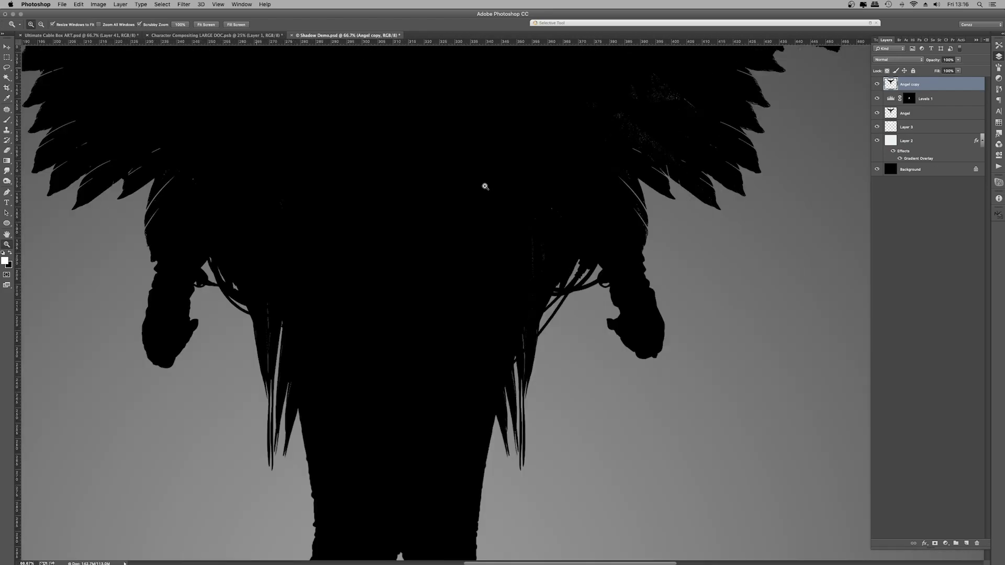
pyautogui.rightClick(487, 189)
pyautogui.click(503, 189)
pyautogui.rightClick(541, 143)
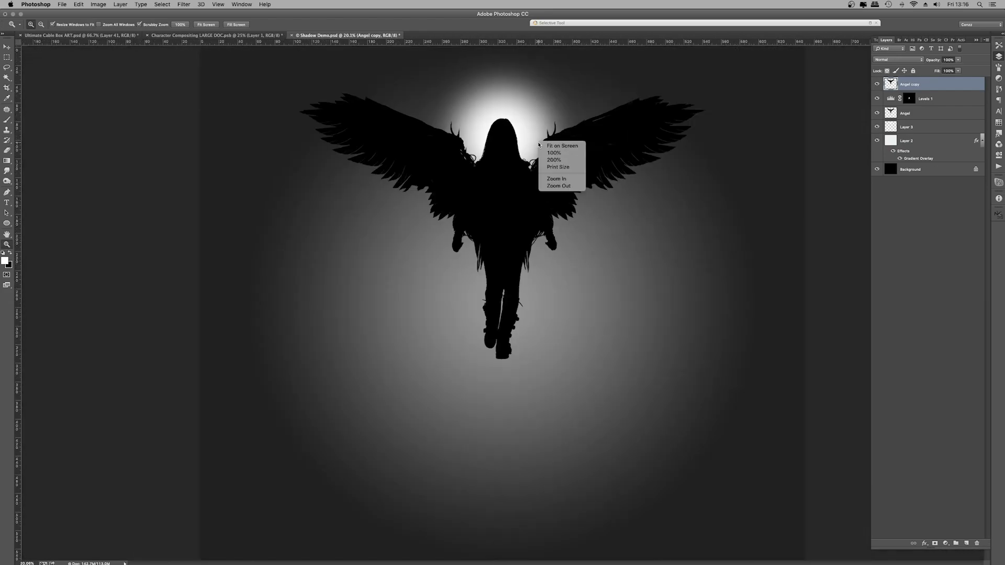
# Put the black Angel copy silhouette into Free Transform, still at 100%, and zoom far out around it
pyautogui.click(553, 186)
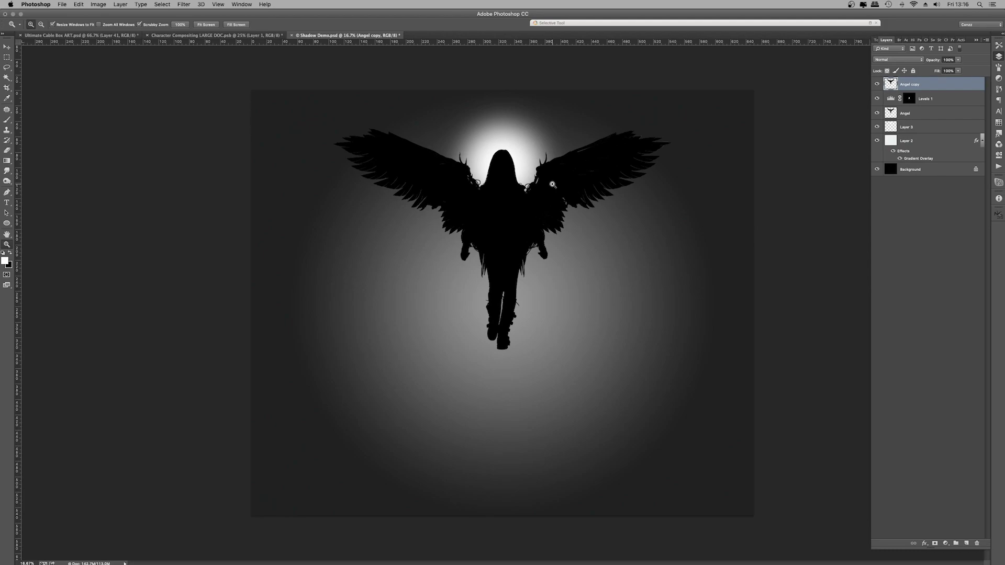
pyautogui.hotkey('ctrl', 't')
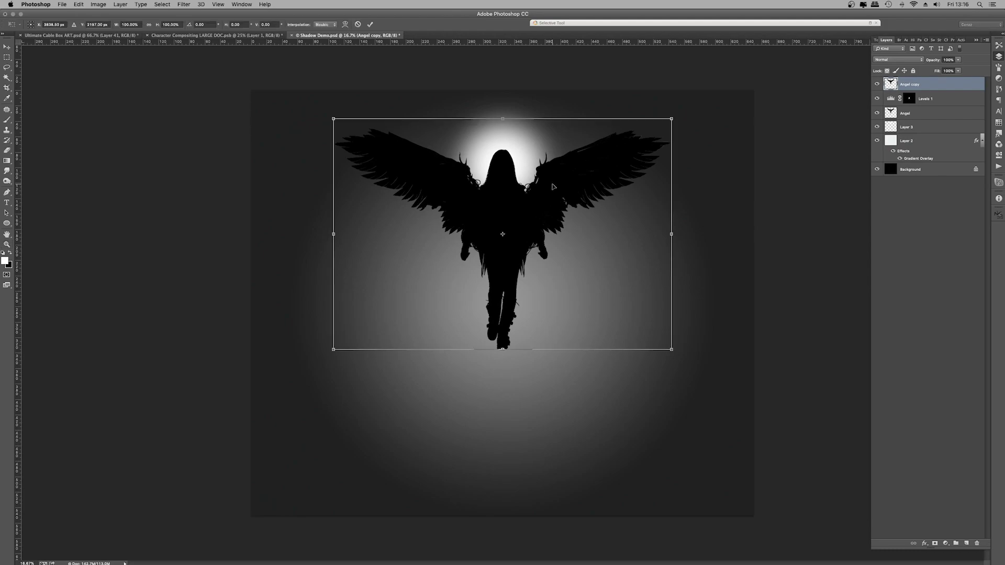
pyautogui.rightClick(553, 187)
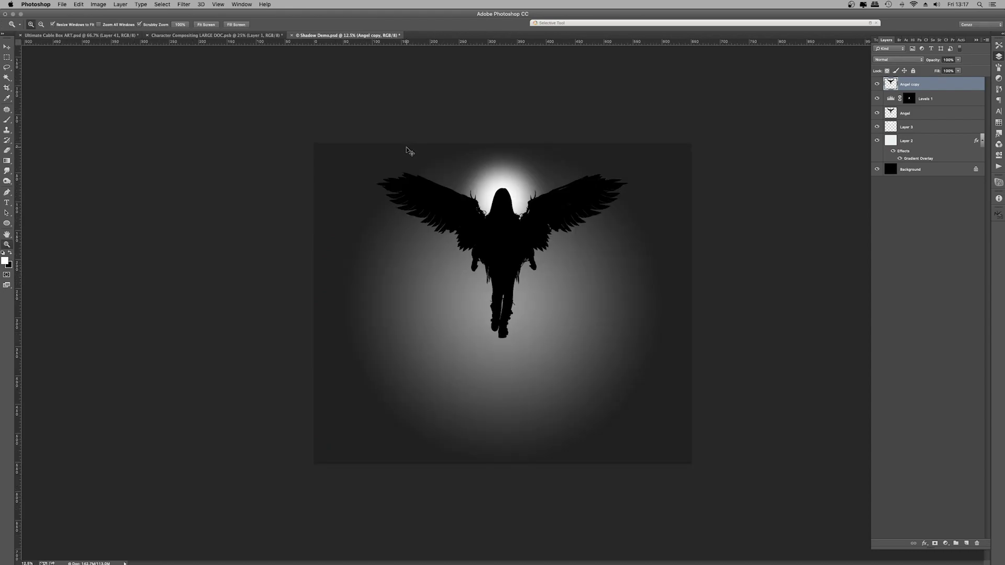
pyautogui.hotkey('ctrl', 't')
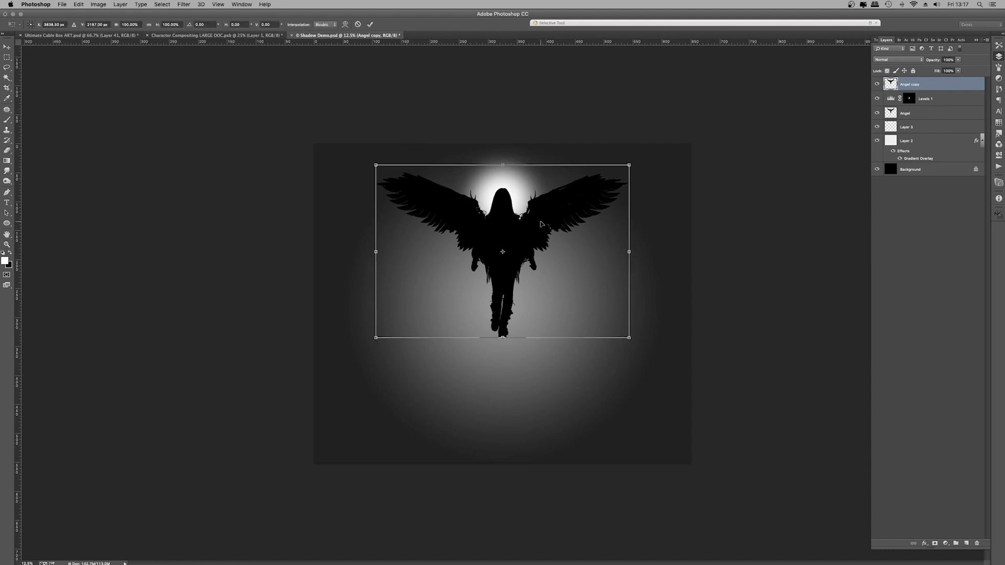
pyautogui.press('super+minus')
pyautogui.press('super+minus')
pyautogui.press('super+minus')
pyautogui.press('super+minus')
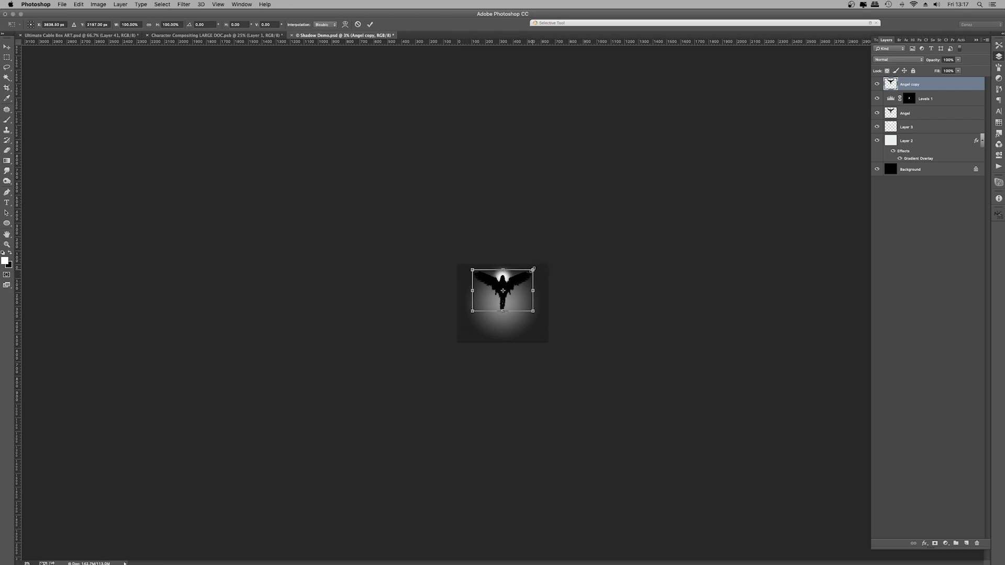
# Distort the Angel copy, dragging its corners down and outward into a long, wide shadow
pyautogui.rightClick(507, 279)
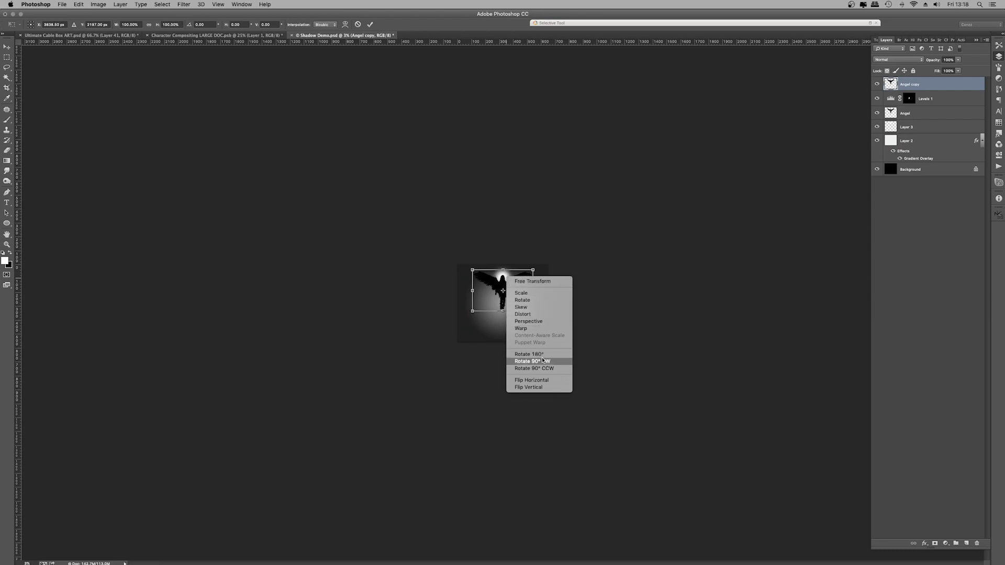
pyautogui.click(540, 314)
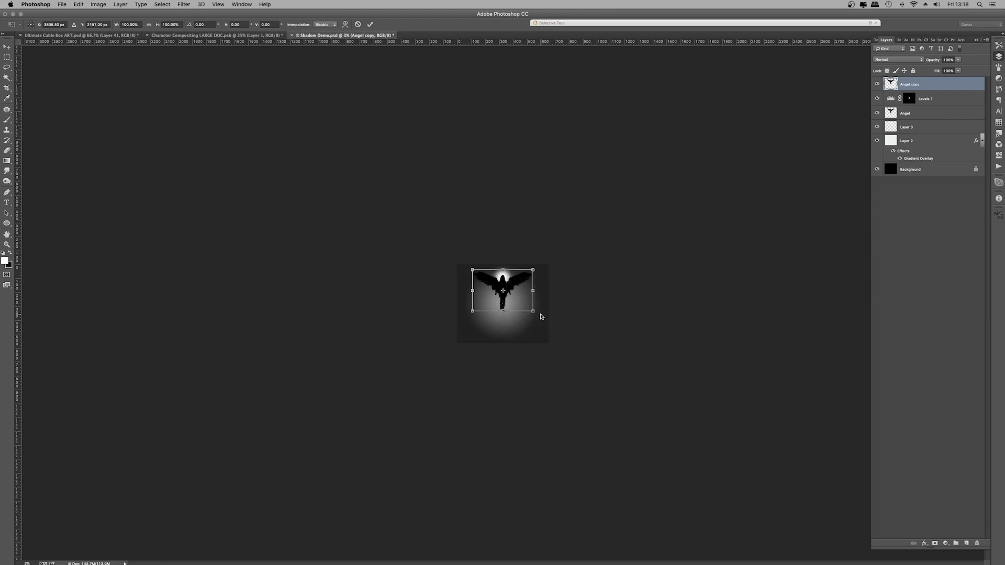
pyautogui.press('super+minus')
pyautogui.moveTo(523, 282); pyautogui.dragTo(623, 513)
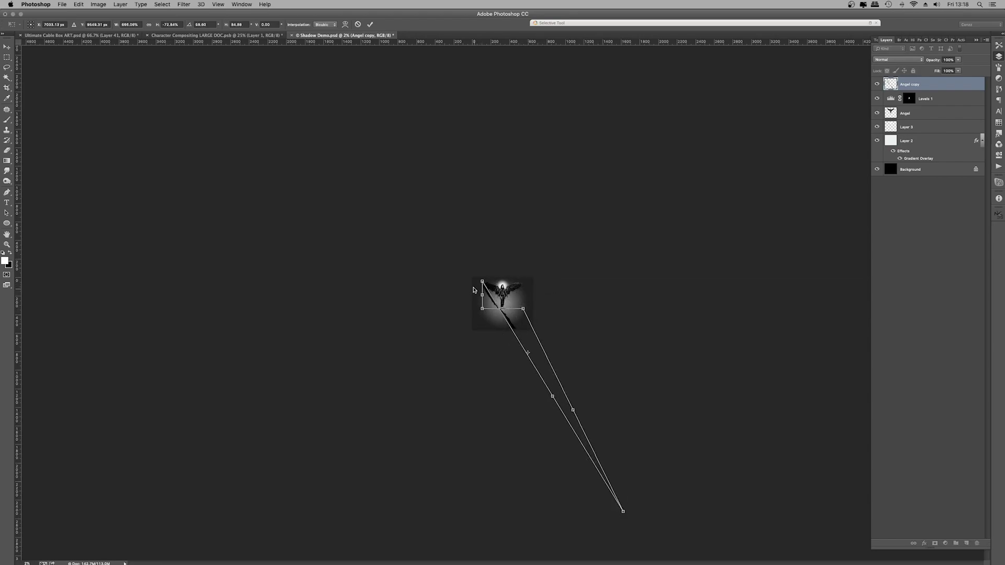
pyautogui.moveTo(482, 281); pyautogui.dragTo(329, 538)
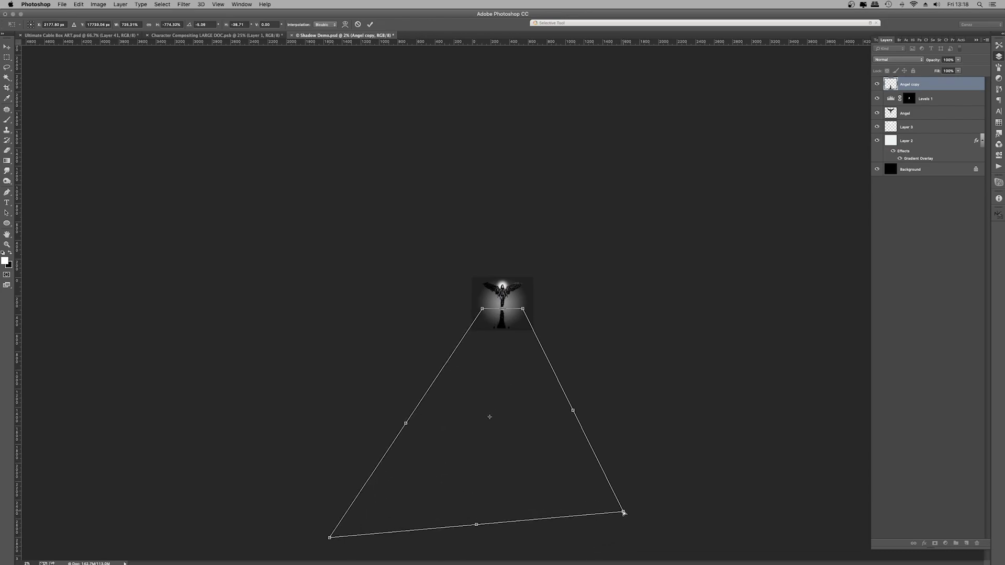
pyautogui.moveTo(625, 513); pyautogui.dragTo(825, 533)
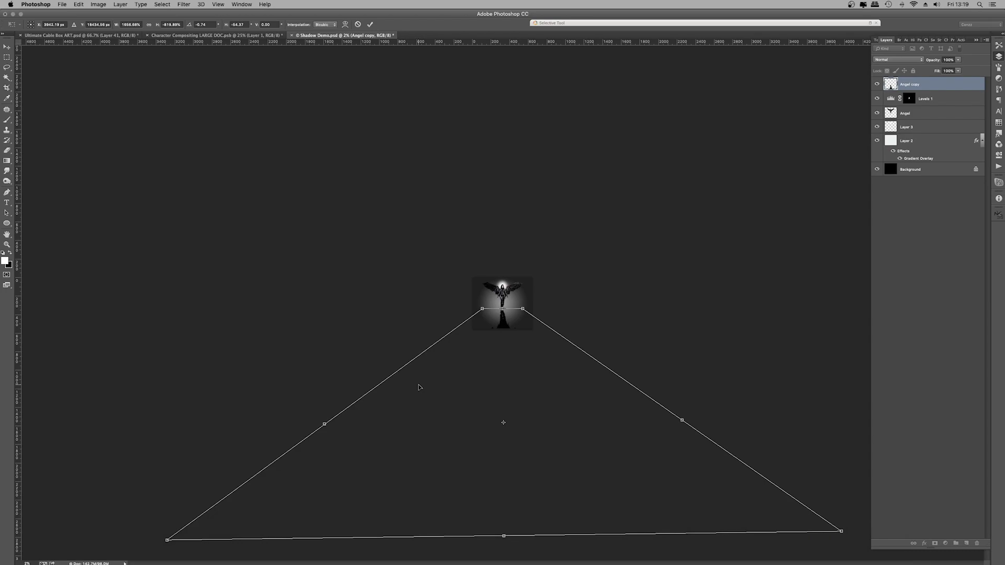
# Raise the shadow's near edge to the feet and nudge it two steps left under the boots
pyautogui.press('super+plus')
pyautogui.press('super+plus')
pyautogui.press('super+plus')
pyautogui.press('super+plus')
pyautogui.press('super+plus')
pyautogui.press('super+plus')
pyautogui.press('super+plus')
pyautogui.press('super+plus')
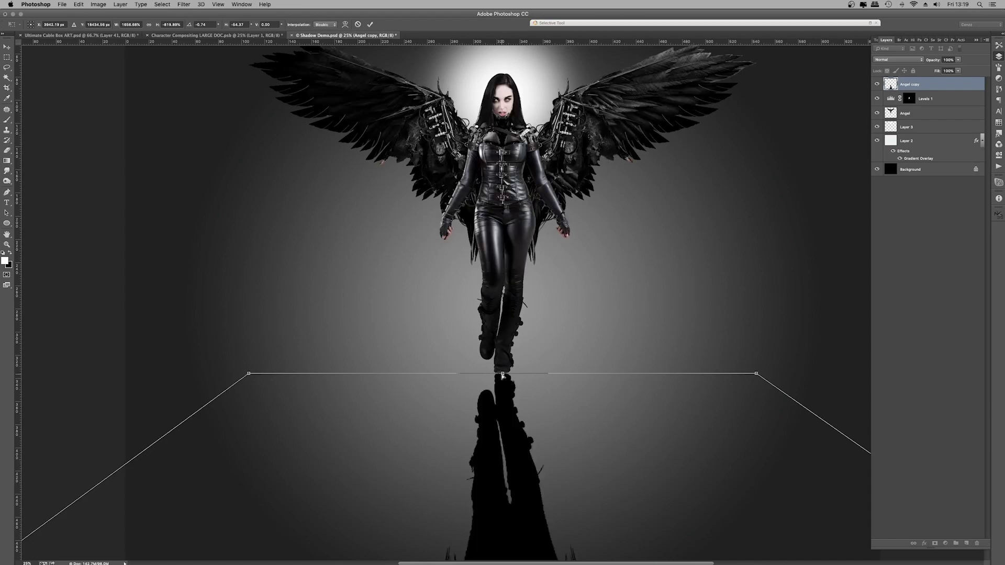
pyautogui.moveTo(502, 376); pyautogui.dragTo(504, 340)
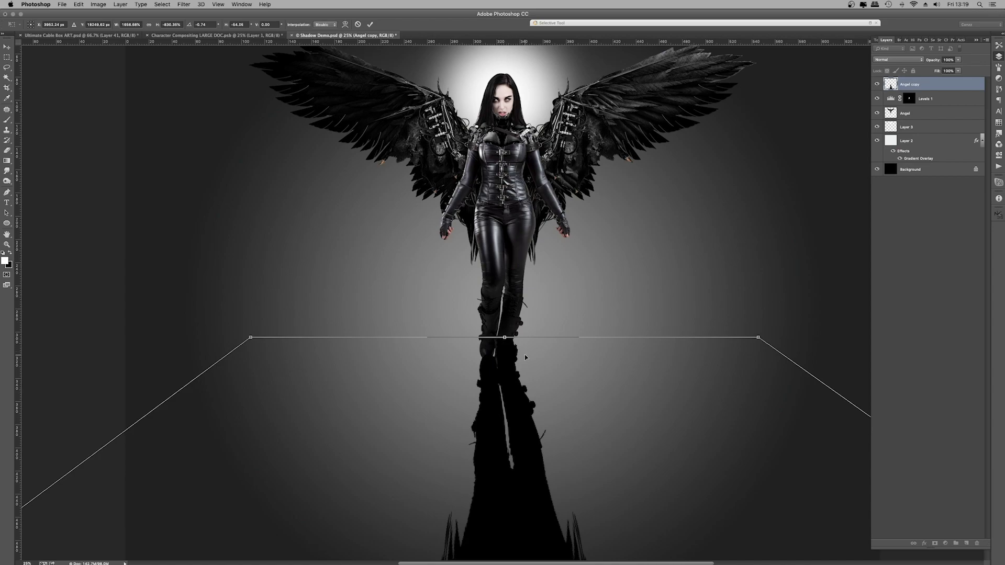
pyautogui.press('Left')
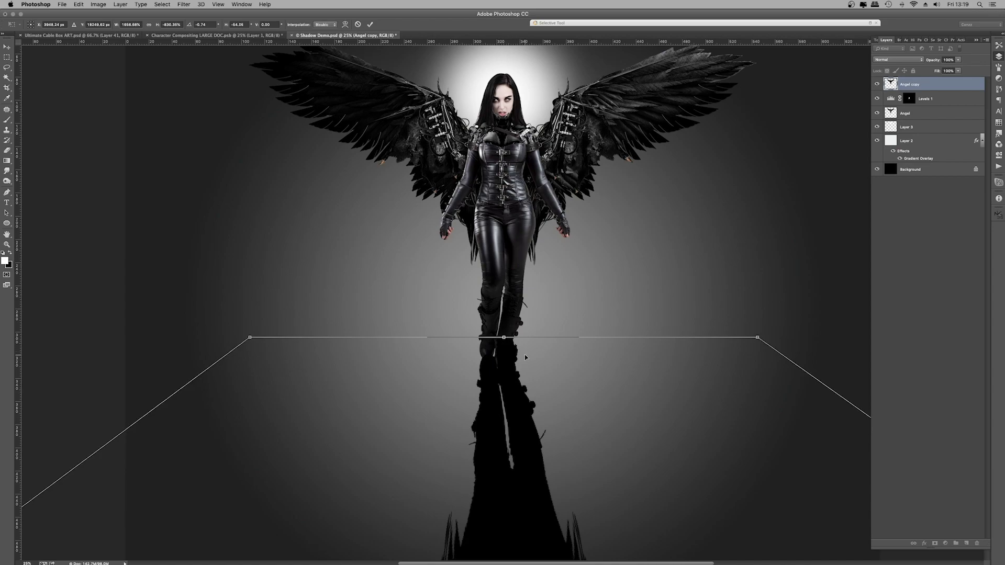
pyautogui.press('Left')
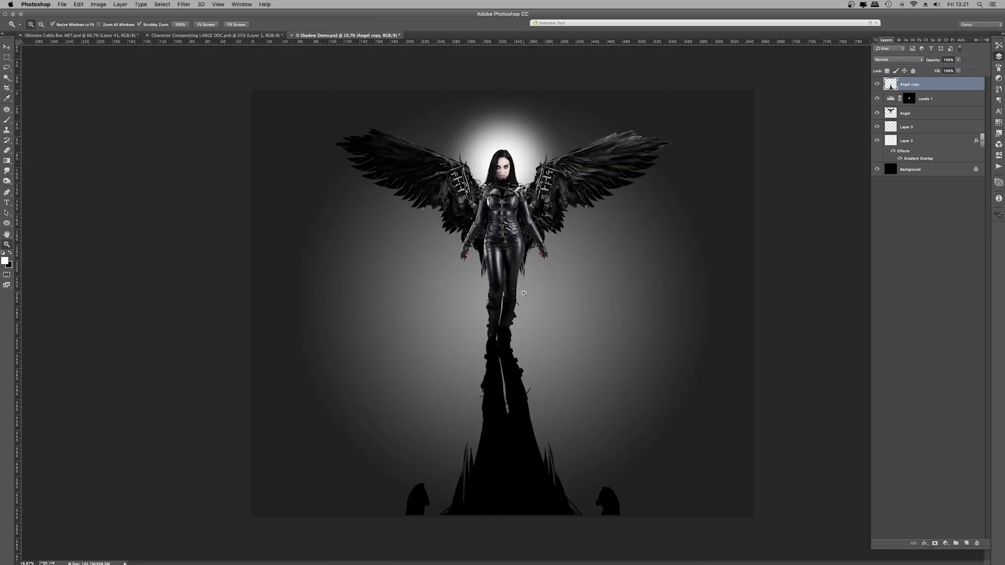
# Check where the boots meet the shadow, then start an Iris Blur on the Angel copy layer
pyautogui.rightClick(517, 243)
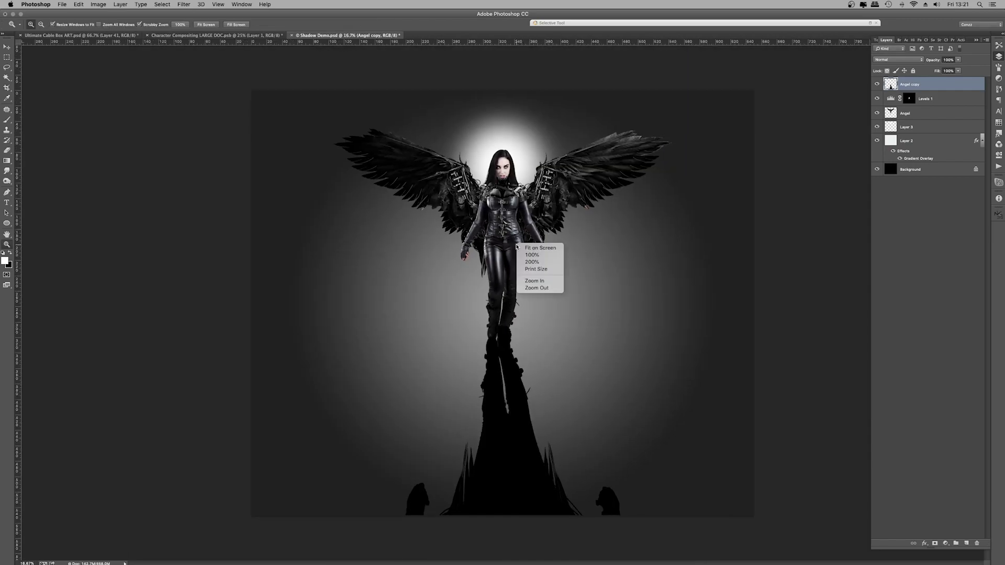
pyautogui.click(536, 286)
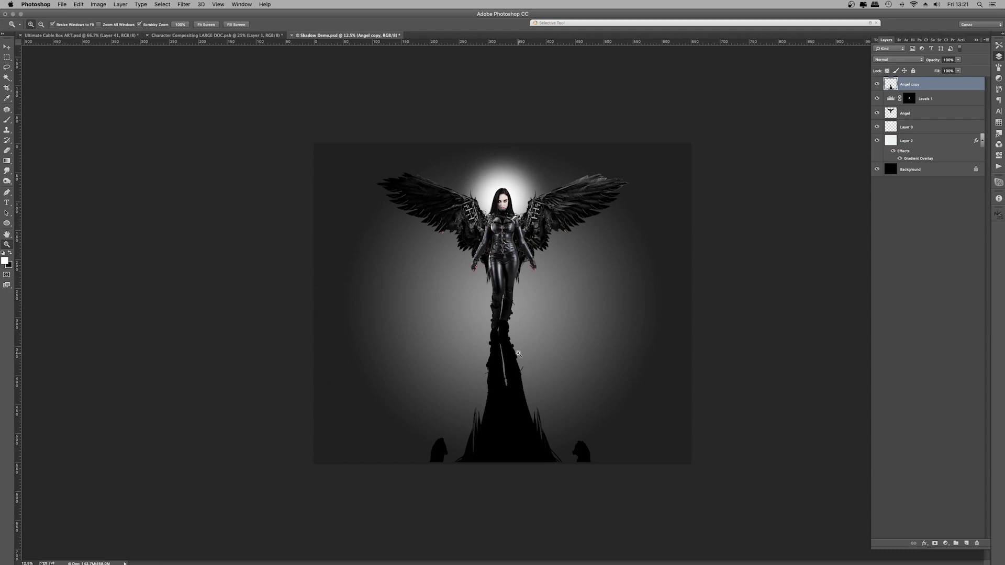
pyautogui.click(519, 354)
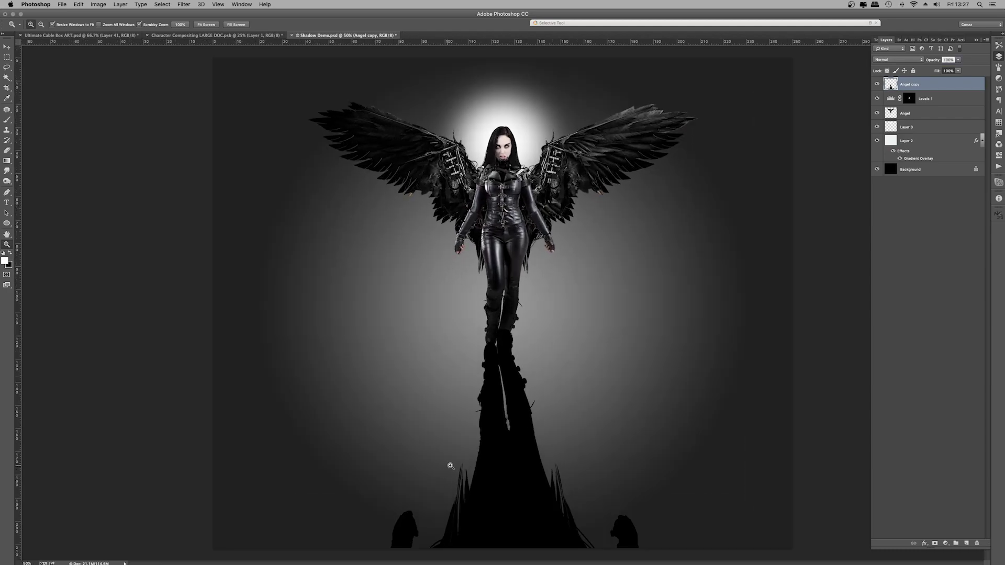
pyautogui.click(534, 410)
pyautogui.click(533, 407)
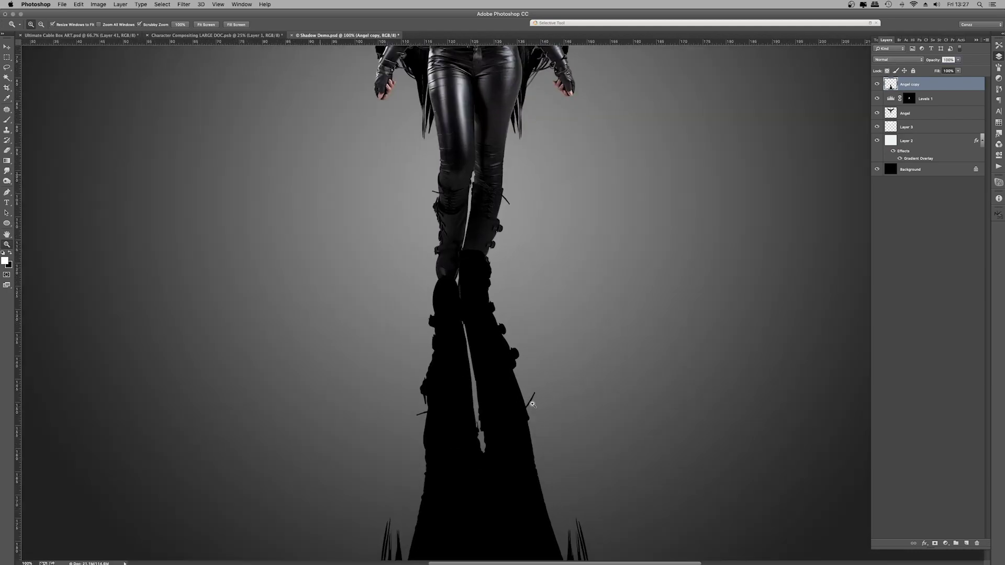
pyautogui.rightClick(508, 281)
pyautogui.click(528, 322)
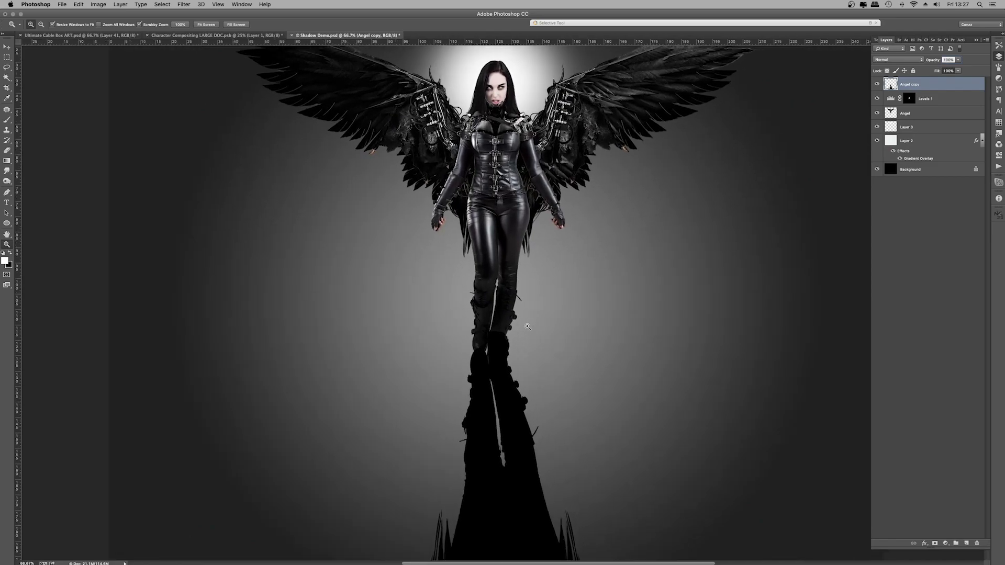
pyautogui.click(528, 326)
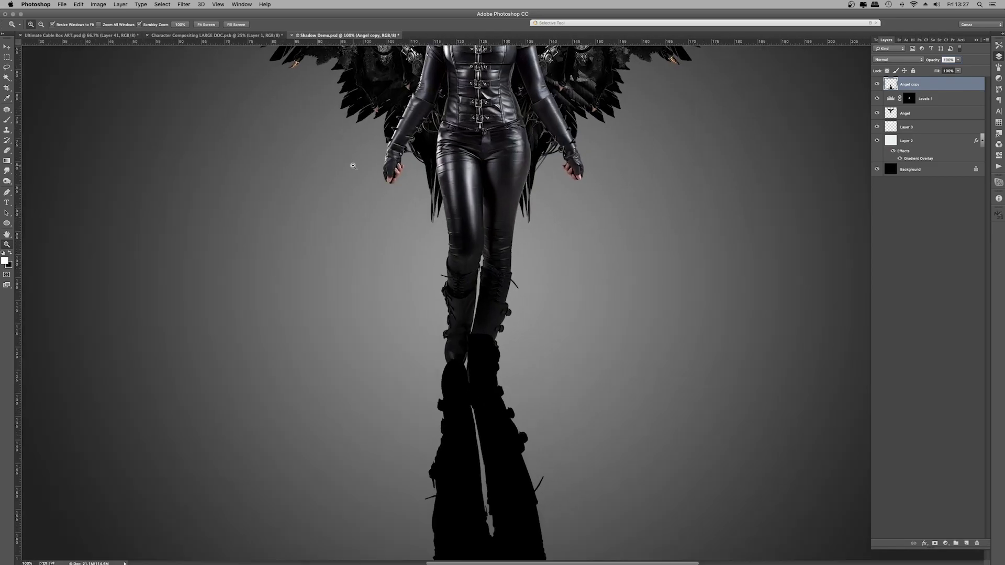
pyautogui.click(190, 3)
pyautogui.moveTo(222, 96)
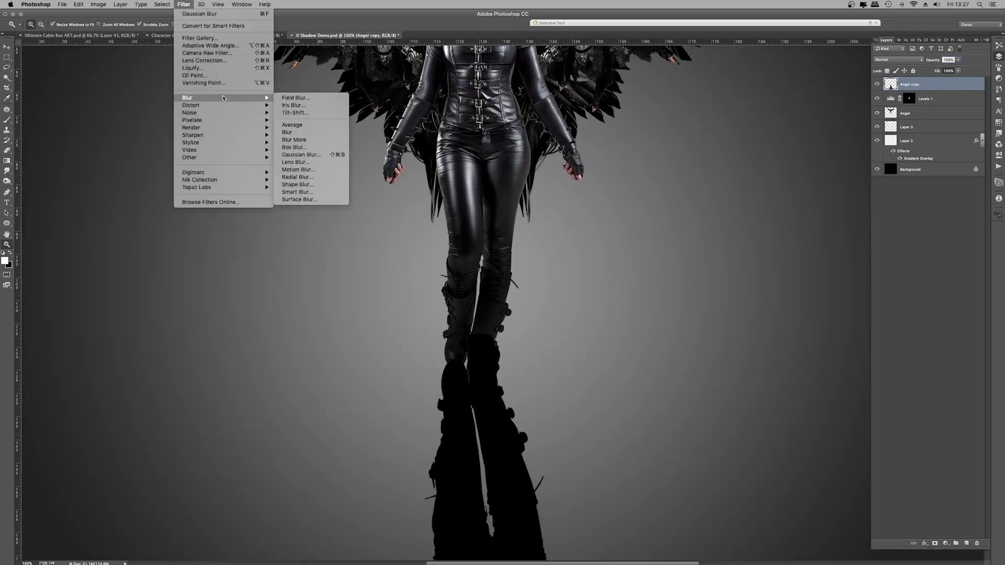
pyautogui.click(314, 108)
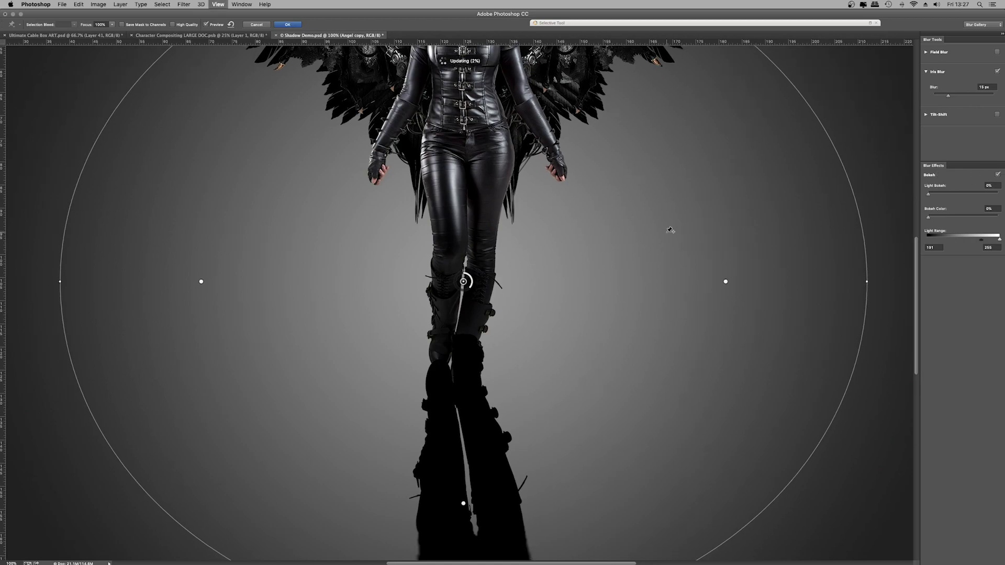
# Narrow, shorten, move and tilt the Iris Blur ellipse along the shadow, set blur to 21 px, and apply
pyautogui.press('super+minus')
pyautogui.press('super+minus')
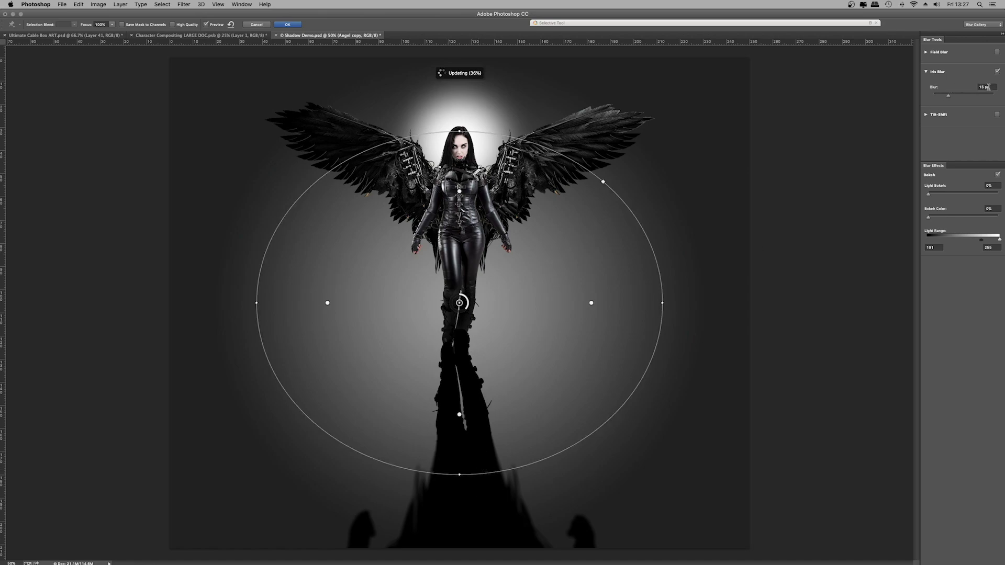
pyautogui.click(989, 87)
pyautogui.moveTo(663, 303); pyautogui.dragTo(512, 301)
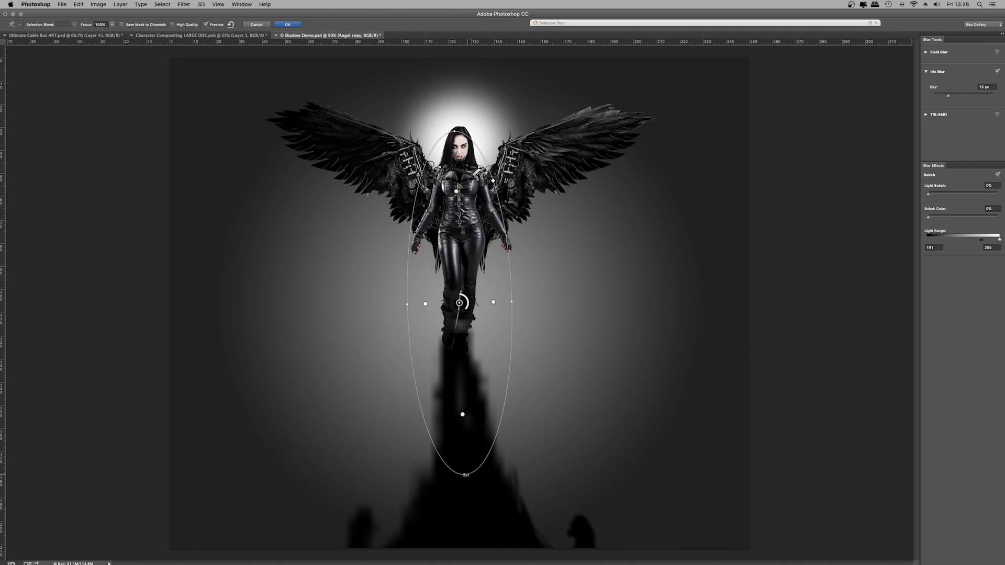
pyautogui.moveTo(465, 475); pyautogui.dragTo(466, 388)
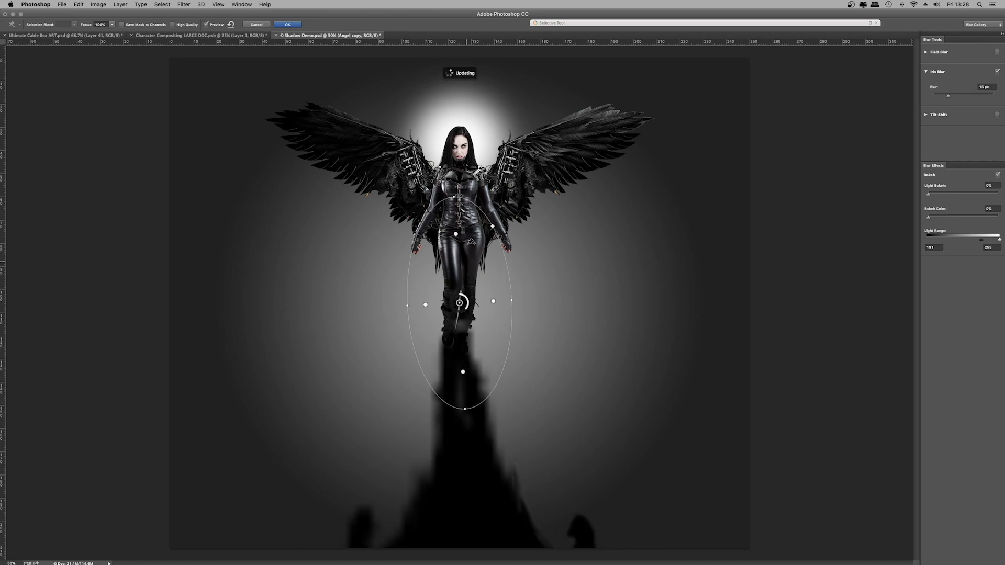
pyautogui.moveTo(471, 305); pyautogui.dragTo(473, 388)
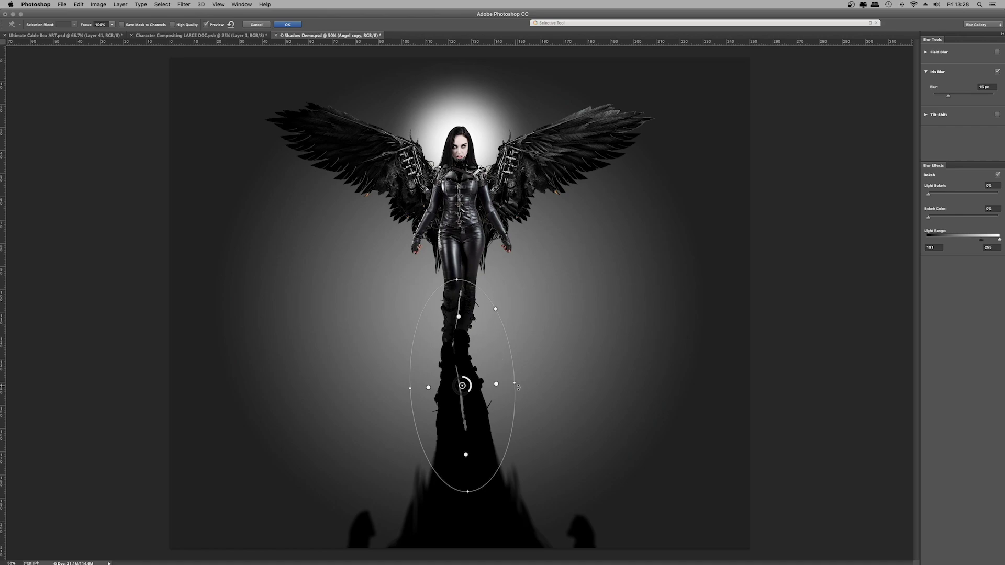
pyautogui.moveTo(514, 383); pyautogui.dragTo(517, 383)
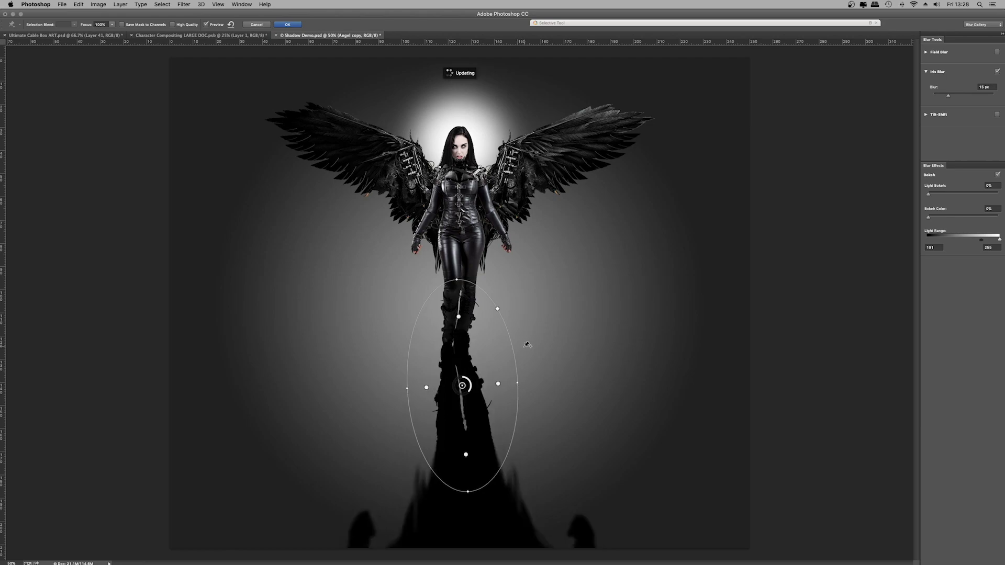
pyautogui.moveTo(949, 97); pyautogui.dragTo(956, 99)
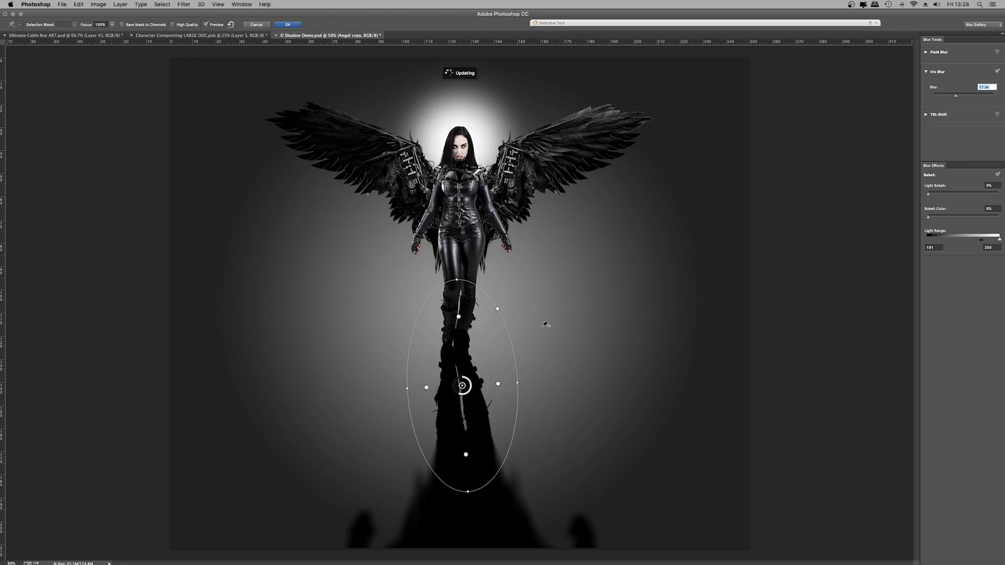
pyautogui.click(289, 25)
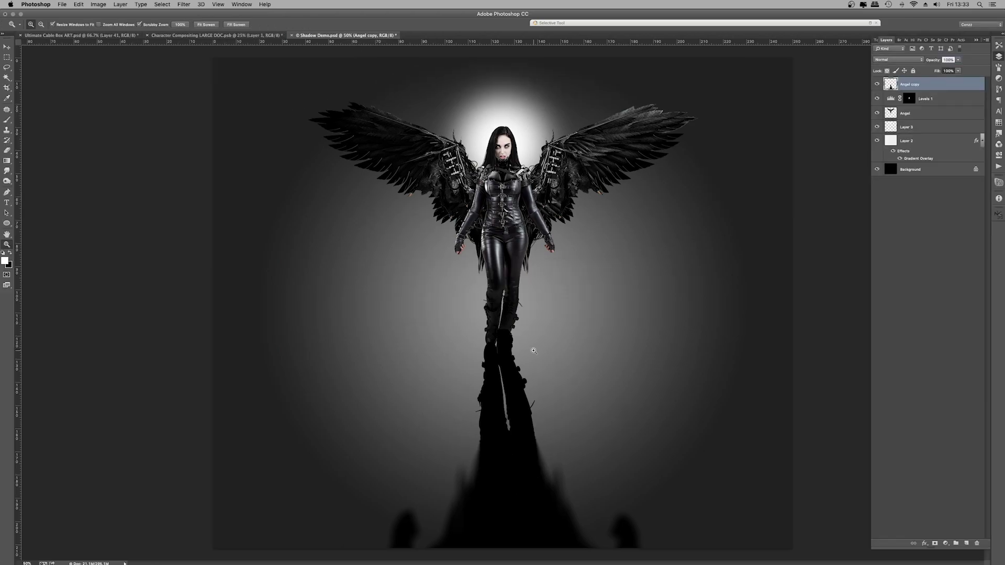
# Zoom in closely on the shadow's legs below the boots
pyautogui.click(530, 386)
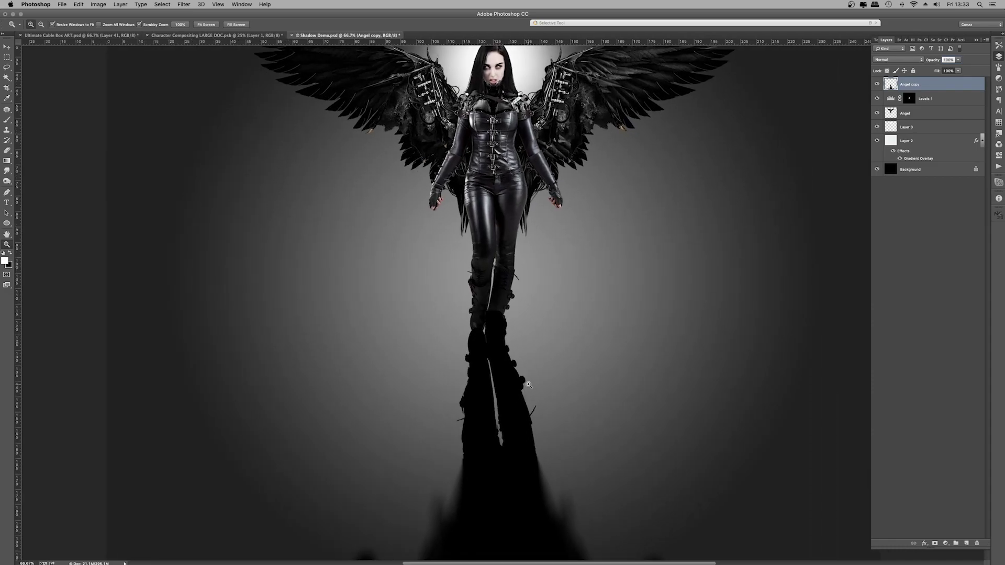
pyautogui.click(529, 385)
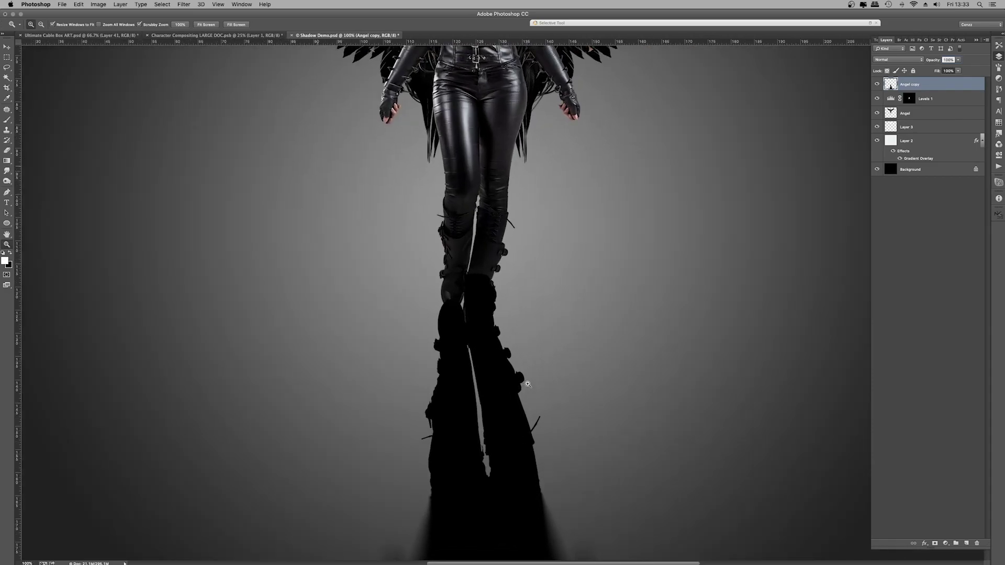
pyautogui.click(505, 365)
pyautogui.click(475, 308)
pyautogui.rightClick(474, 297)
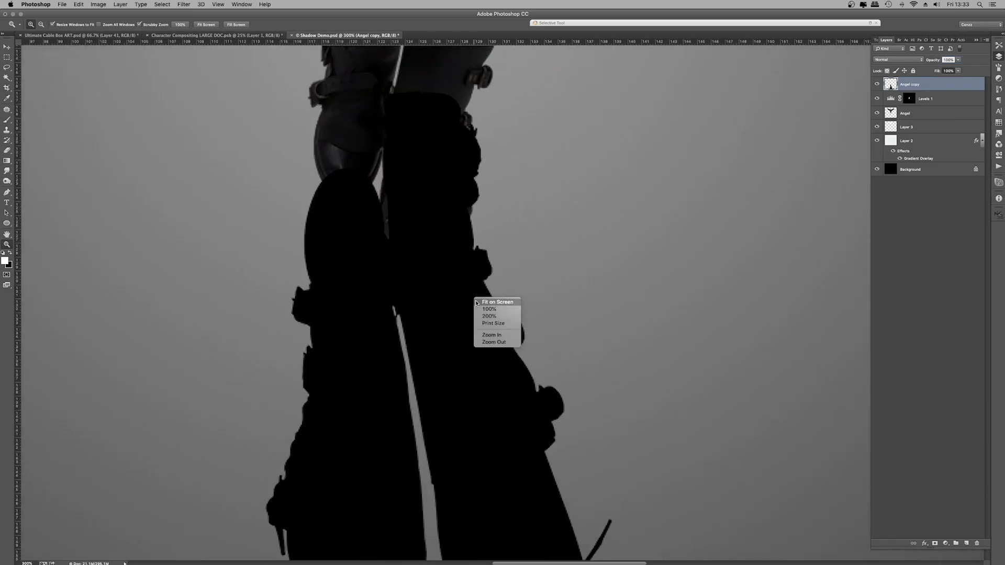
pyautogui.click(489, 302)
pyautogui.click(510, 393)
pyautogui.click(510, 392)
pyautogui.click(509, 391)
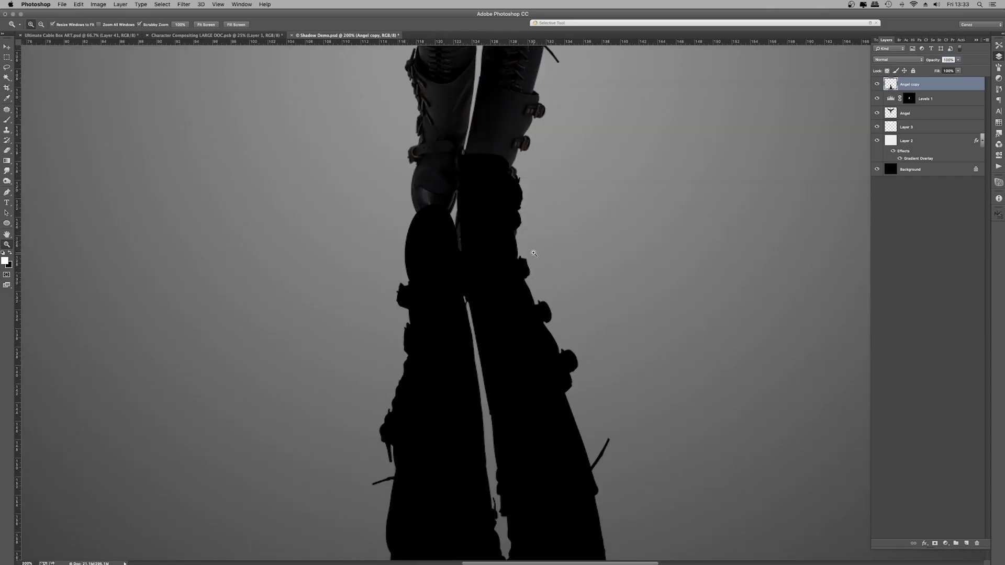
# Apply a Gaussian Blur of about 3.2 px radius to the shadow, then zoom back out
pyautogui.click(163, 5)
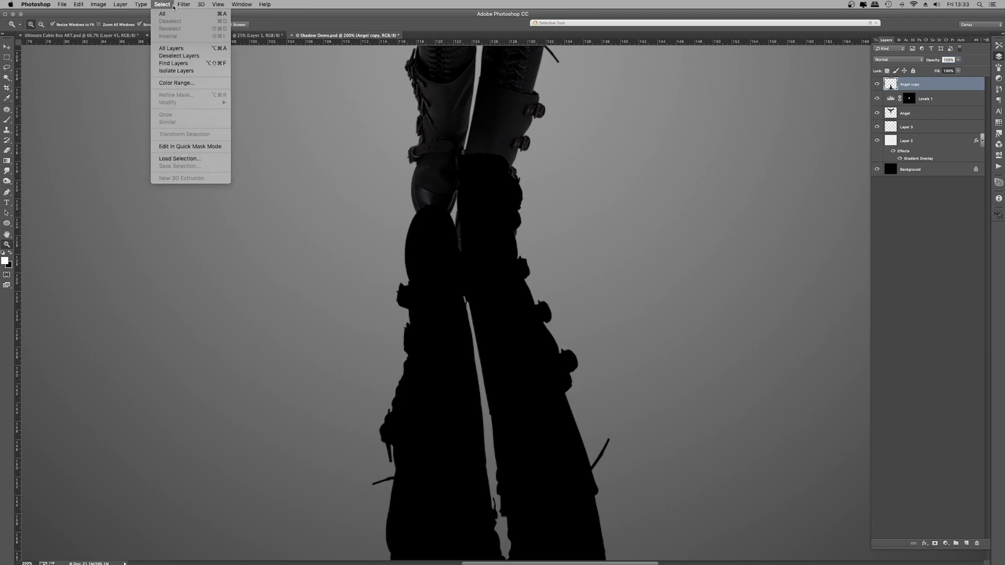
pyautogui.moveTo(177, 5)
pyautogui.moveTo(229, 99)
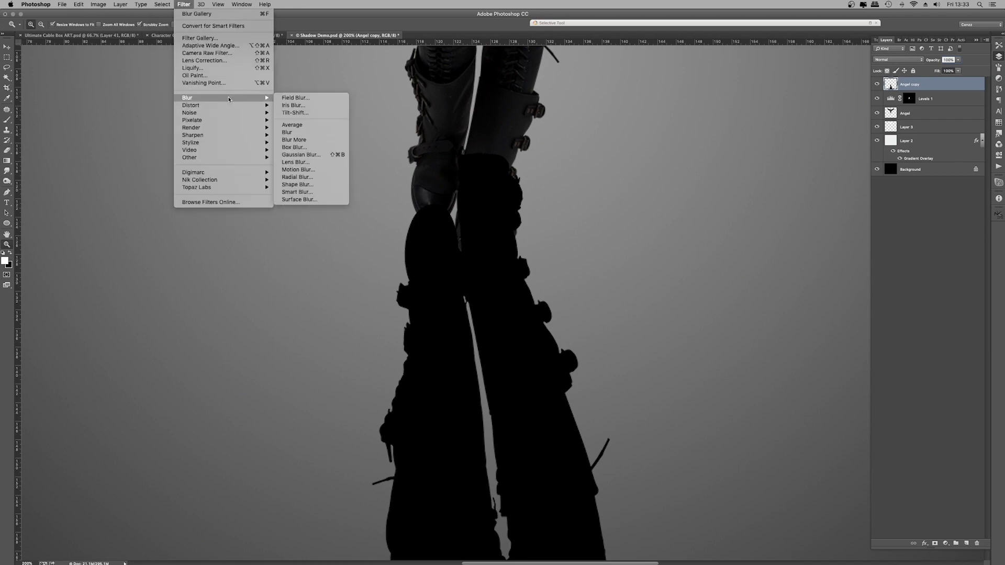
pyautogui.click(319, 155)
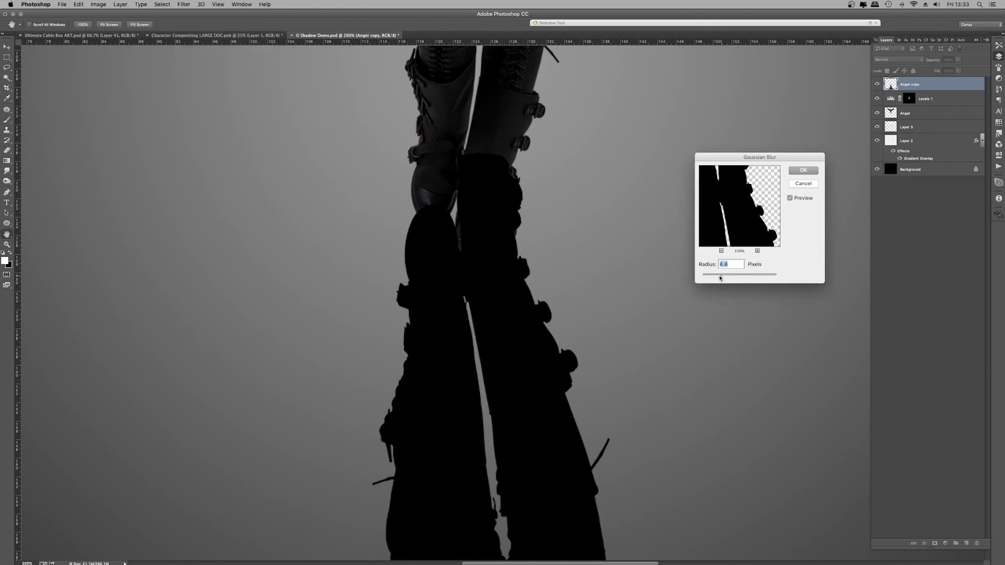
pyautogui.moveTo(722, 277); pyautogui.dragTo(714, 278)
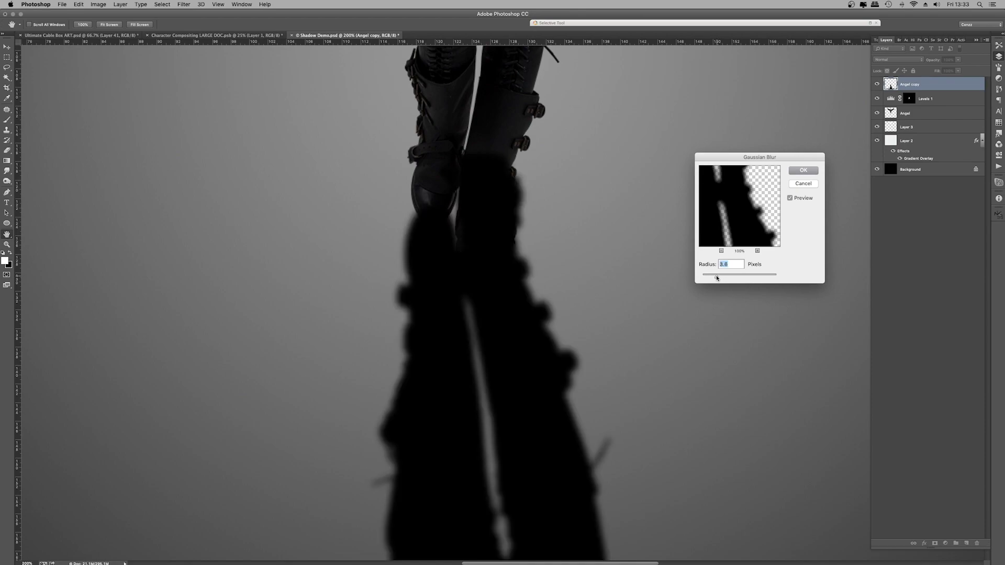
pyautogui.click(809, 169)
pyautogui.press('z')
pyautogui.rightClick(503, 217)
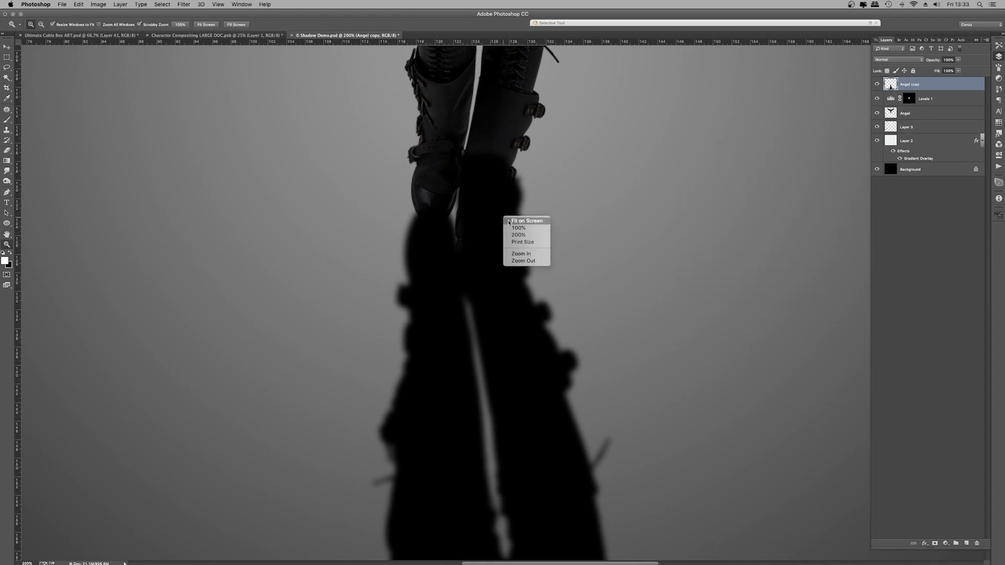
pyautogui.press('Escape')
pyautogui.press('super+0')
pyautogui.rightClick(516, 212)
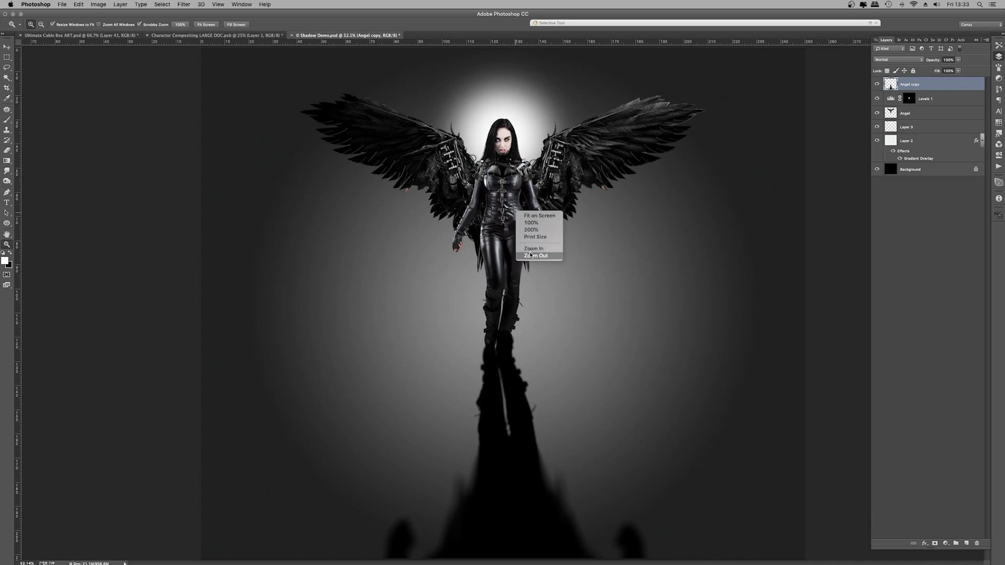
pyautogui.click(530, 255)
# Compare the shadow by fading its opacity and toggling the Angel copy layer's visibility
pyautogui.rightClick(530, 229)
pyautogui.click(540, 275)
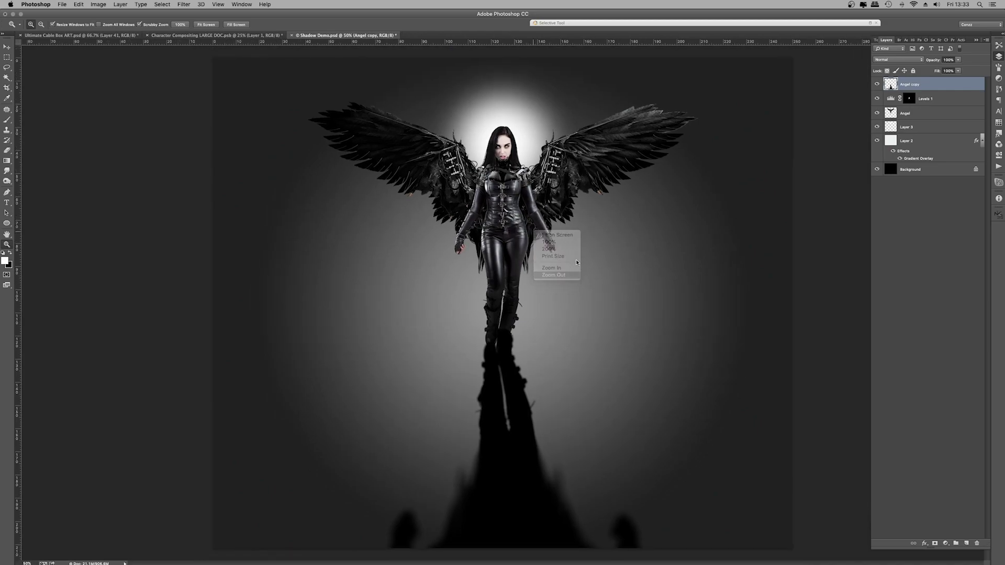
pyautogui.click(958, 60)
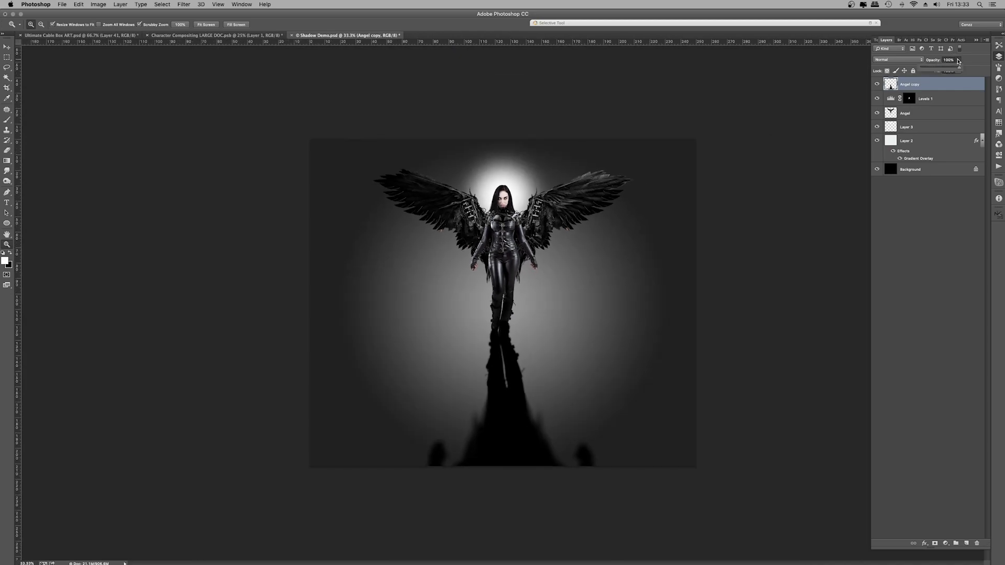
pyautogui.moveTo(958, 69); pyautogui.dragTo(1004, 73)
pyautogui.rightClick(563, 312)
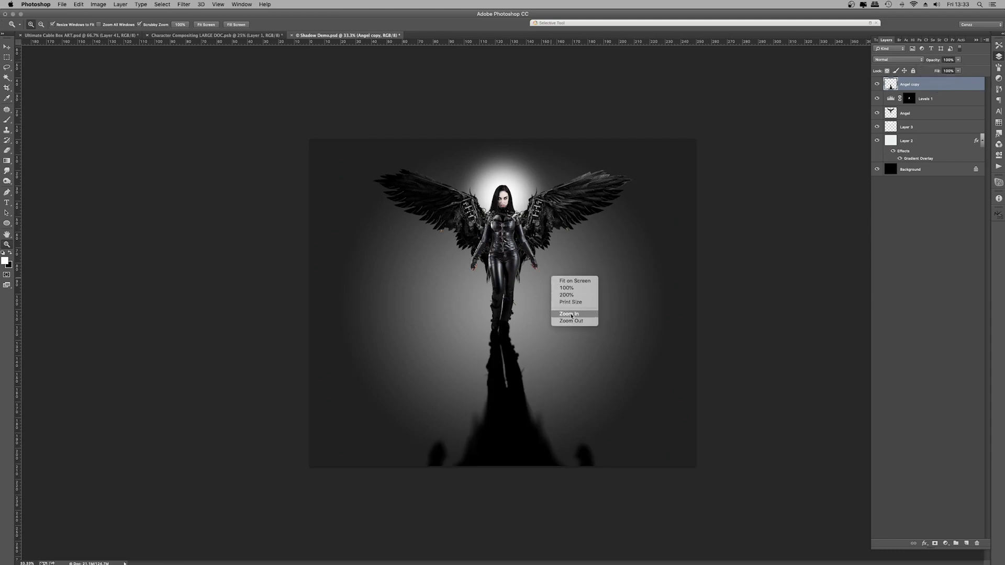
pyautogui.click(571, 320)
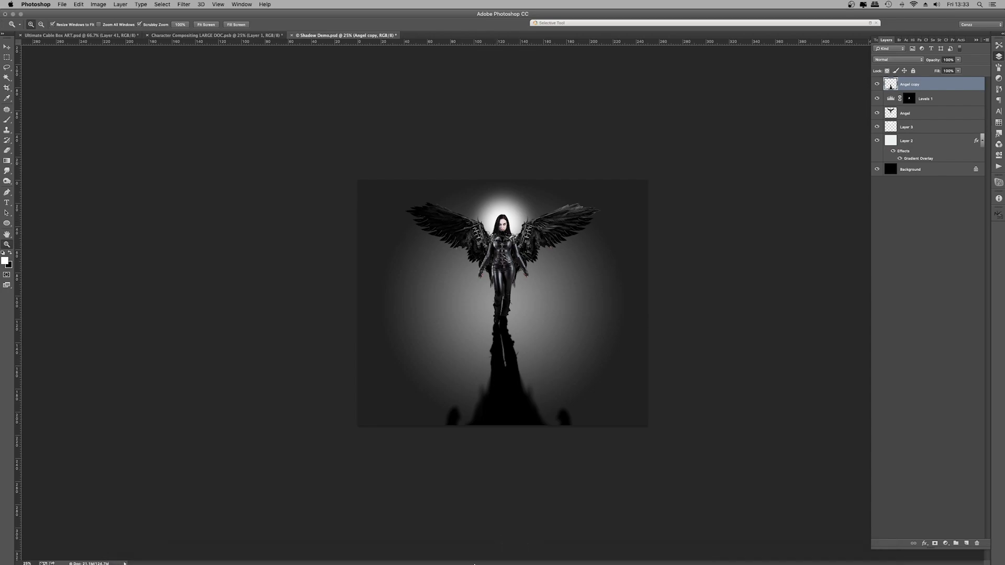
pyautogui.click(877, 85)
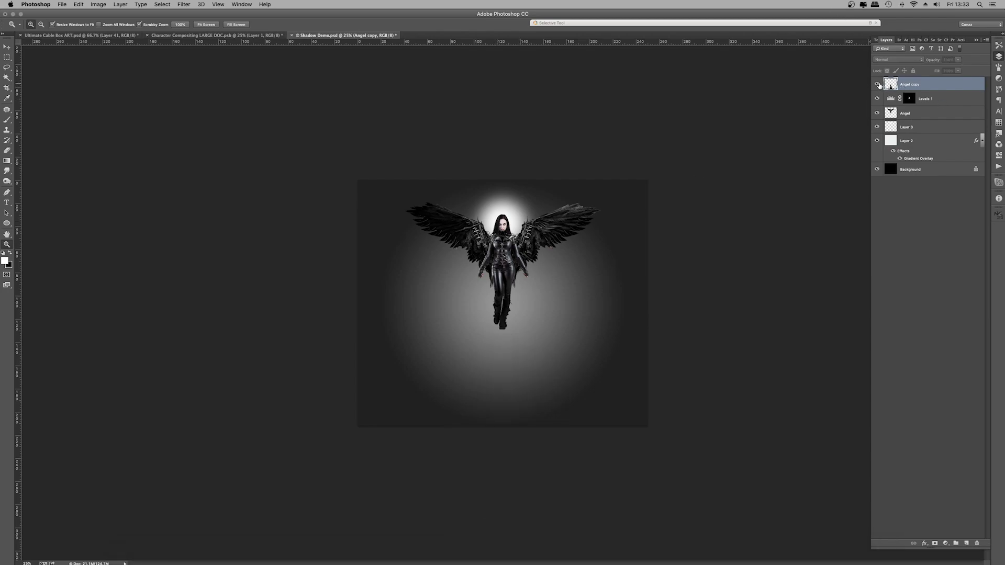
pyautogui.click(877, 84)
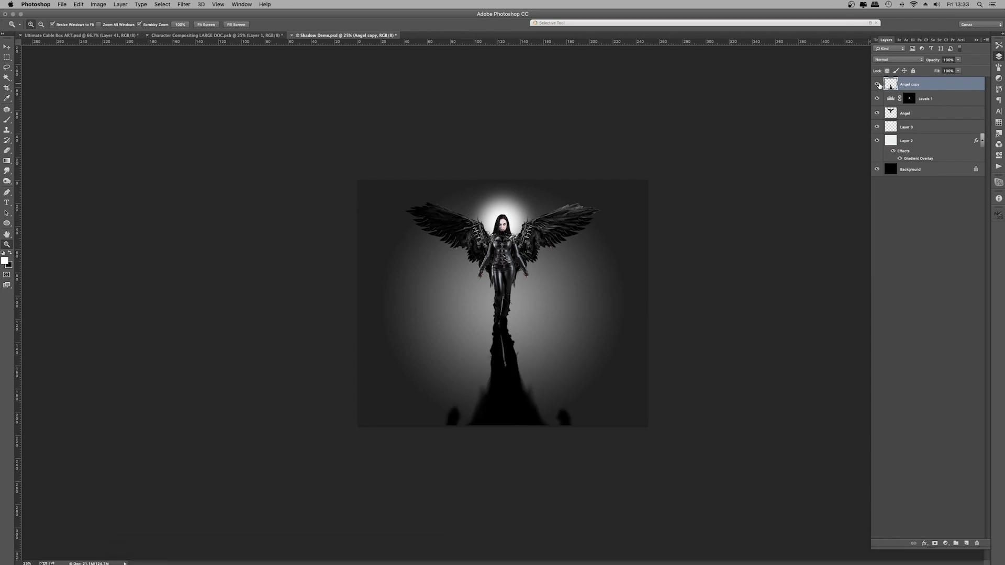
# Add a white layer mask to Angel copy, move it below Angel, and target the mask
pyautogui.click(936, 544)
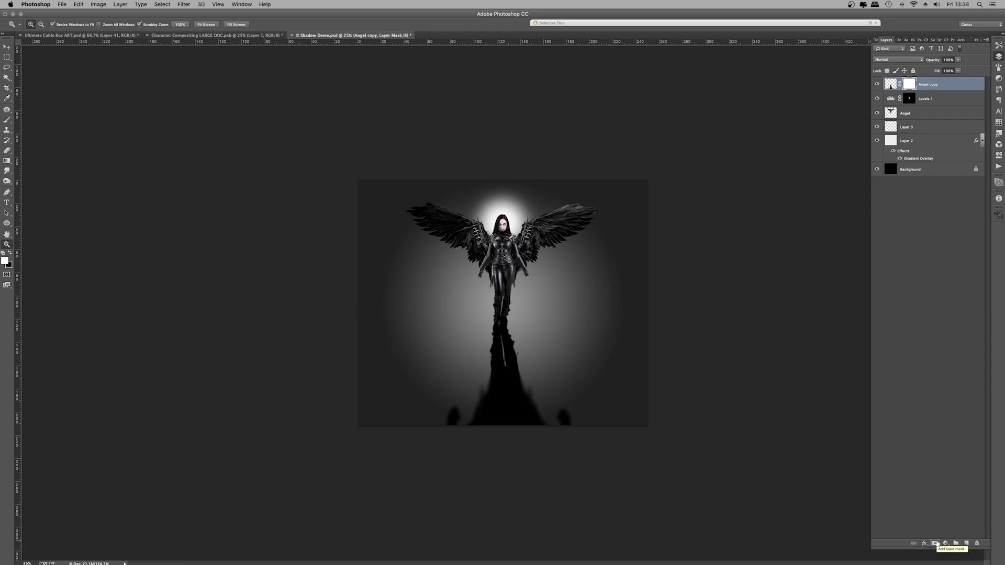
pyautogui.moveTo(932, 87); pyautogui.dragTo(933, 118)
pyautogui.click(510, 323)
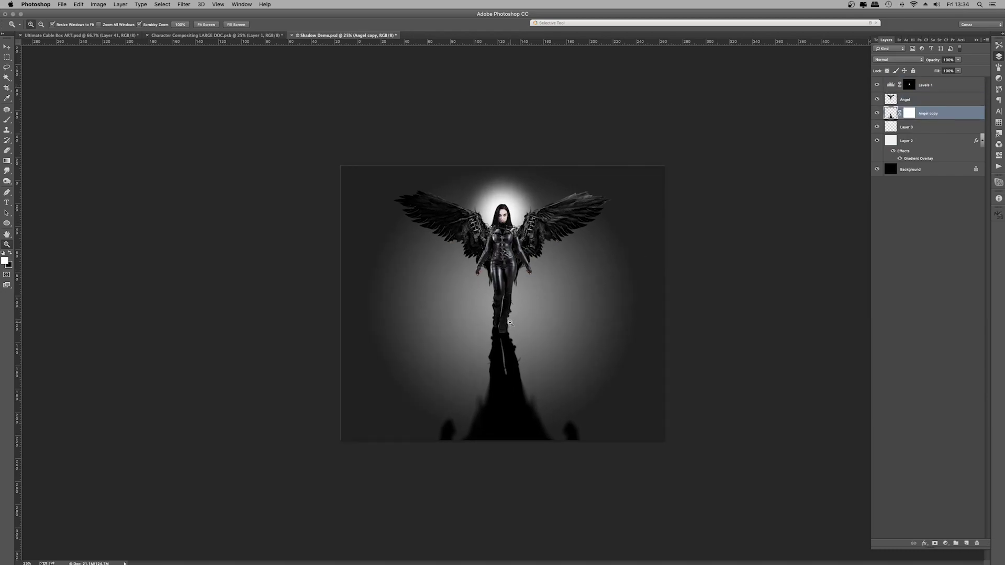
pyautogui.click(510, 323)
pyautogui.rightClick(511, 322)
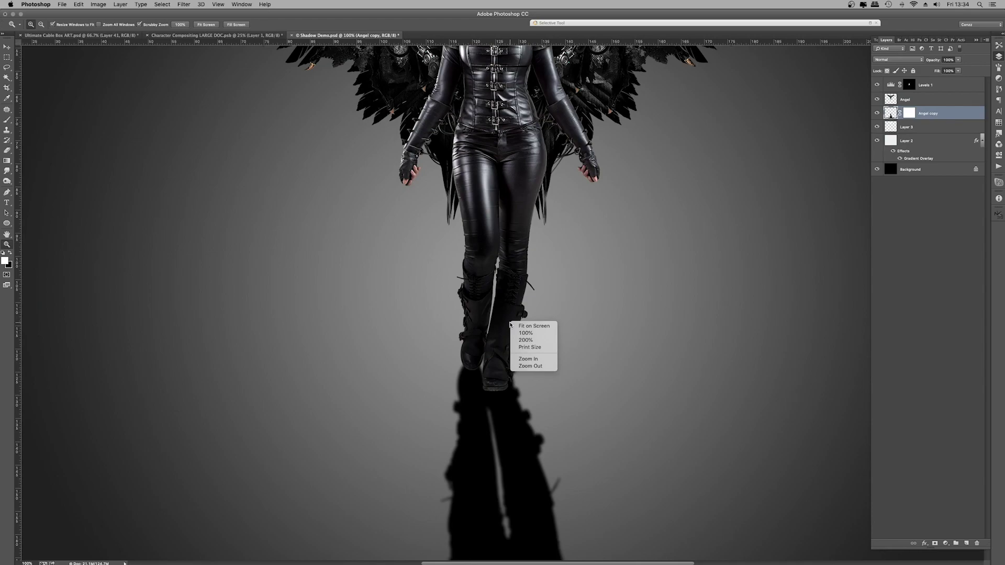
pyautogui.click(528, 327)
pyautogui.rightClick(529, 218)
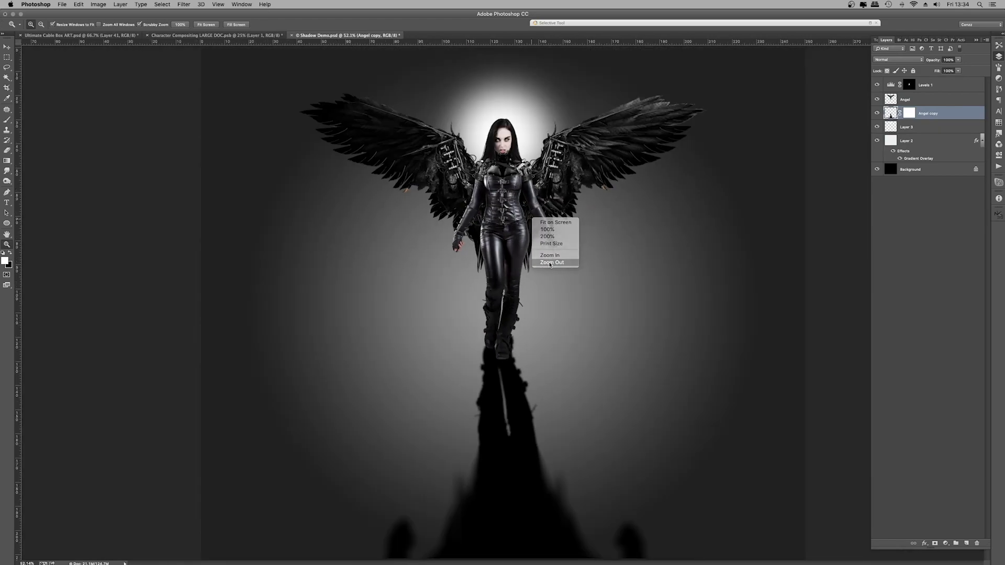
pyautogui.click(557, 262)
pyautogui.rightClick(550, 218)
pyautogui.click(568, 262)
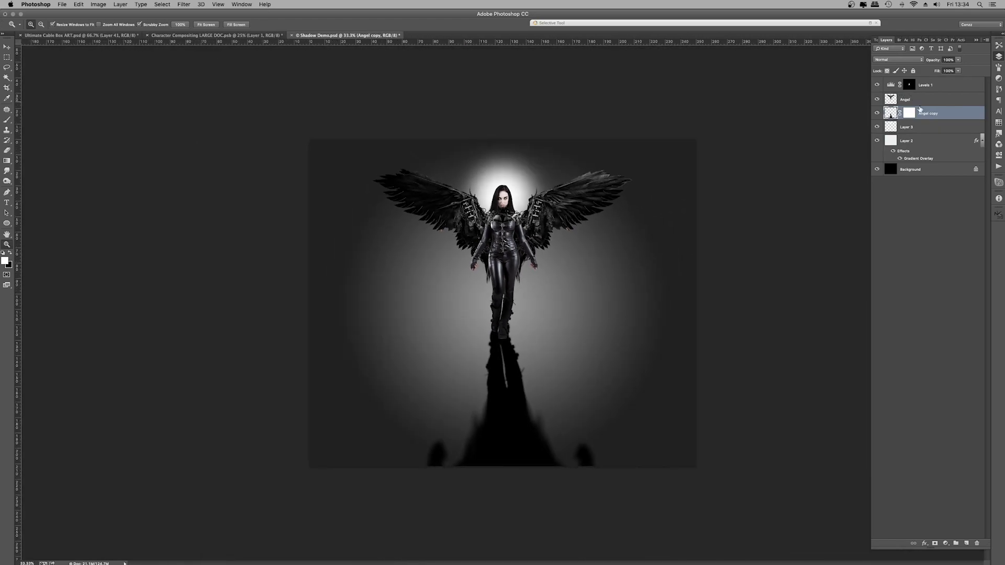
pyautogui.click(909, 113)
# Draw a black gradient on the shadow's mask from the bottom up so the shadow fades out
pyautogui.click(5, 159)
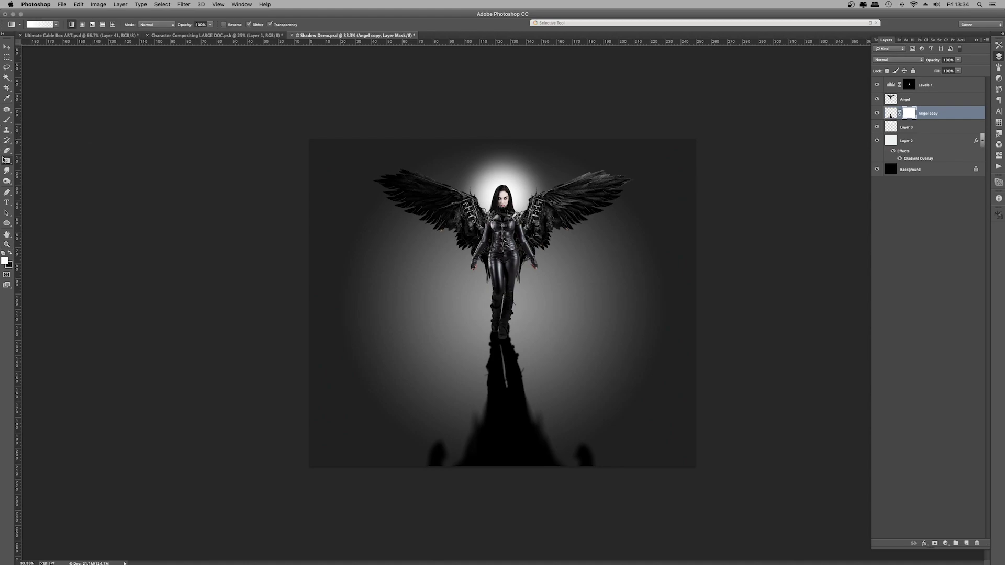
pyautogui.press('x')
pyautogui.click(57, 26)
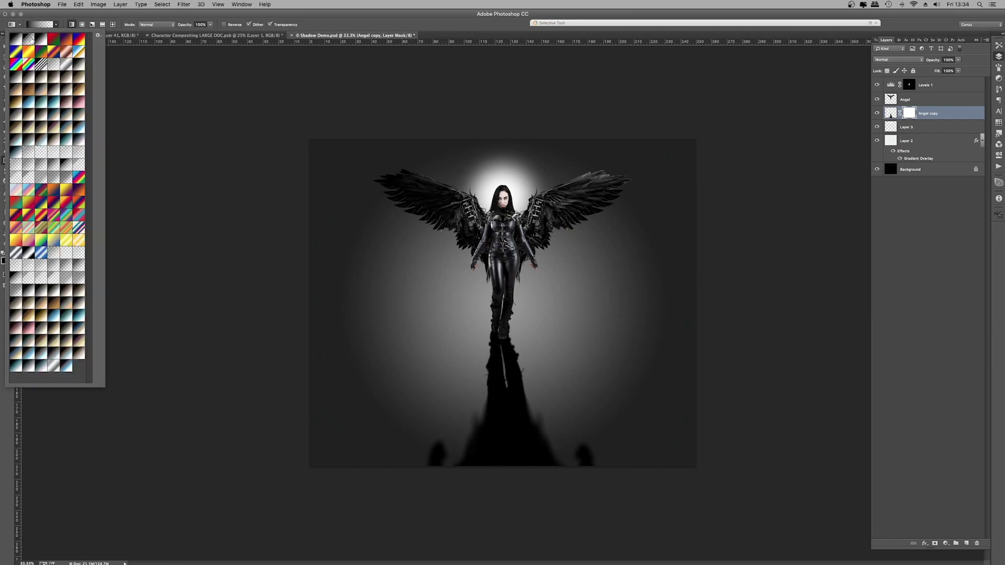
pyautogui.click(46, 19)
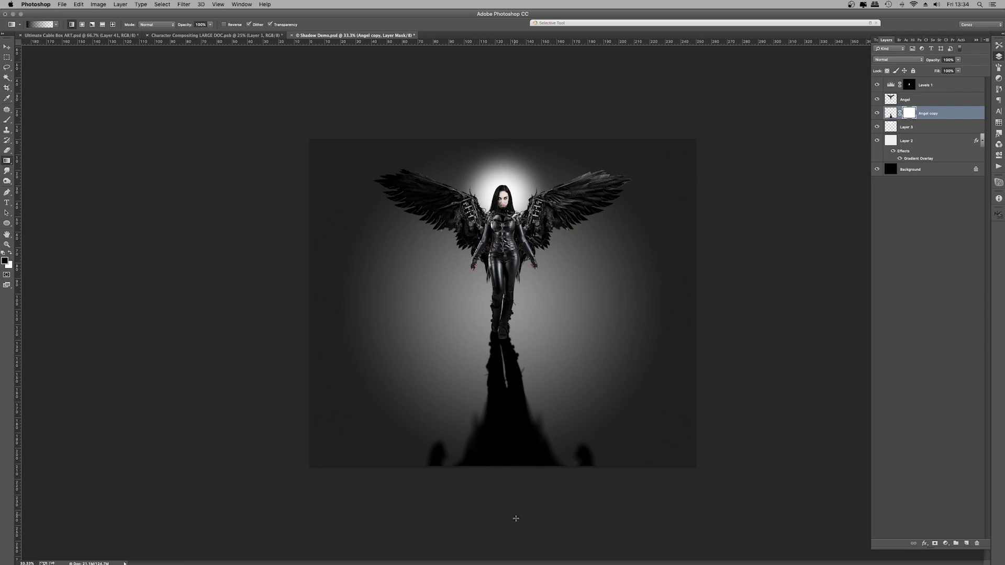
pyautogui.moveTo(515, 533); pyautogui.dragTo(515, 347)
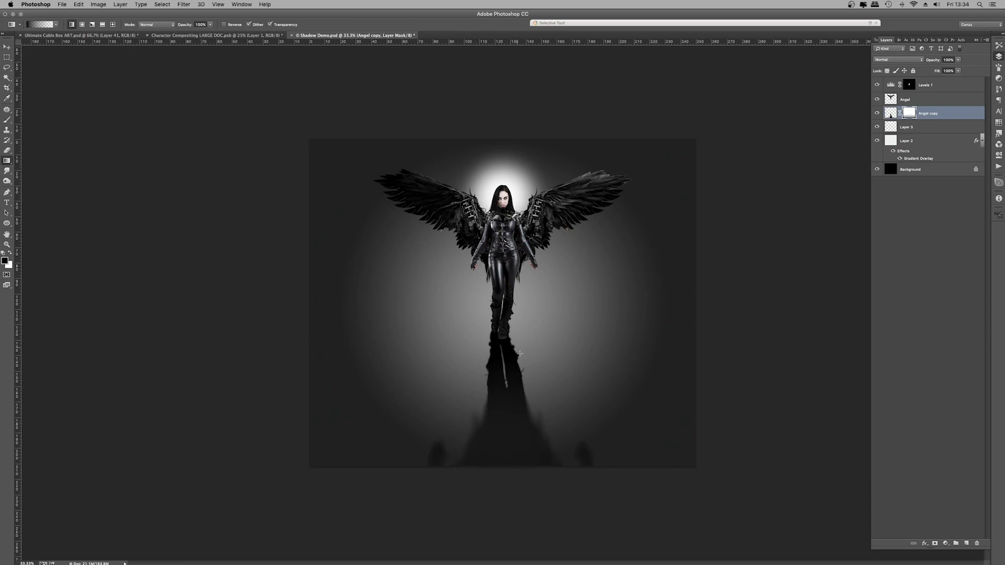
pyautogui.press('super+minus')
pyautogui.press('super+z')
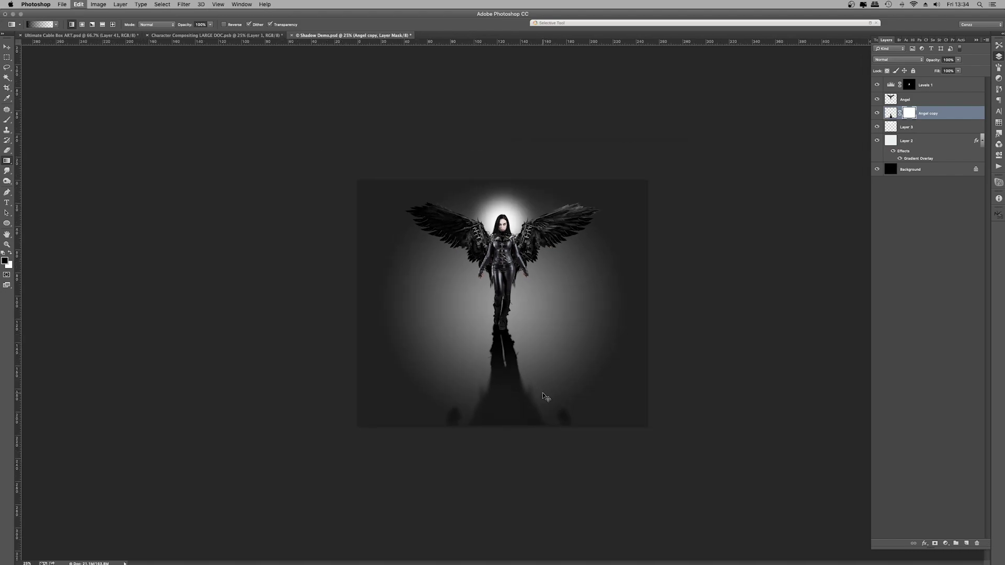
pyautogui.moveTo(511, 428); pyautogui.dragTo(514, 335)
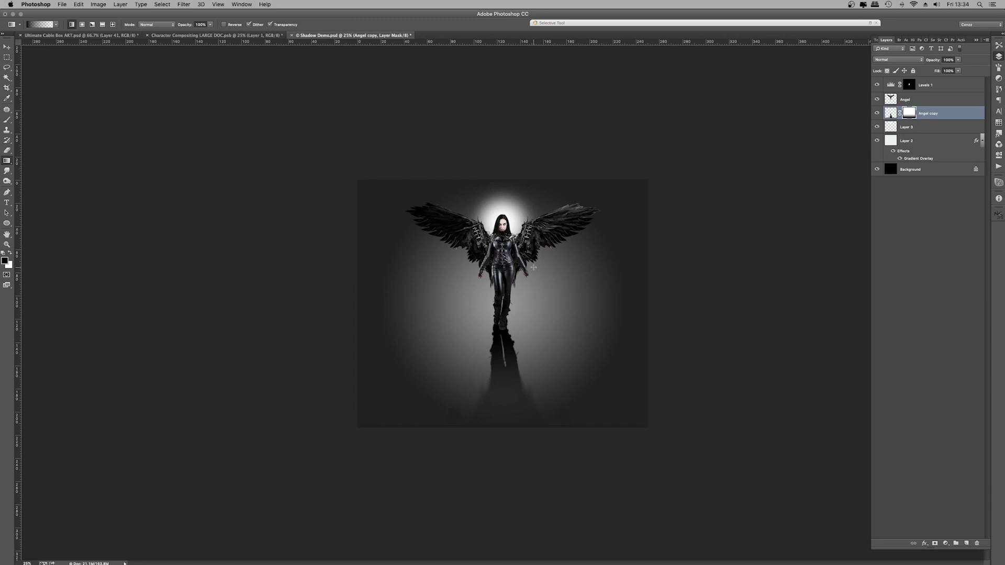
pyautogui.press('super+z')
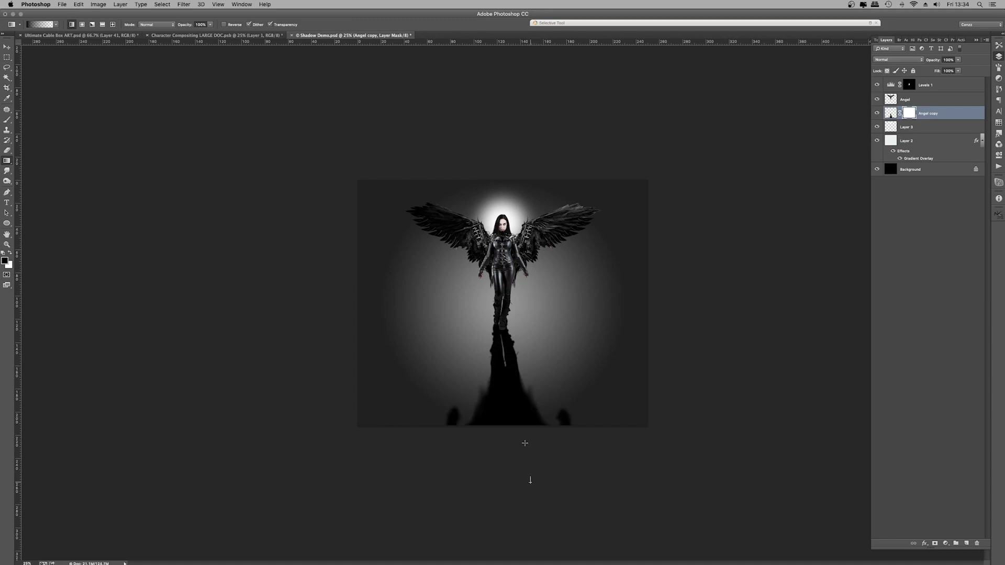
pyautogui.moveTo(526, 444); pyautogui.dragTo(521, 354)
pyautogui.press('super+minus')
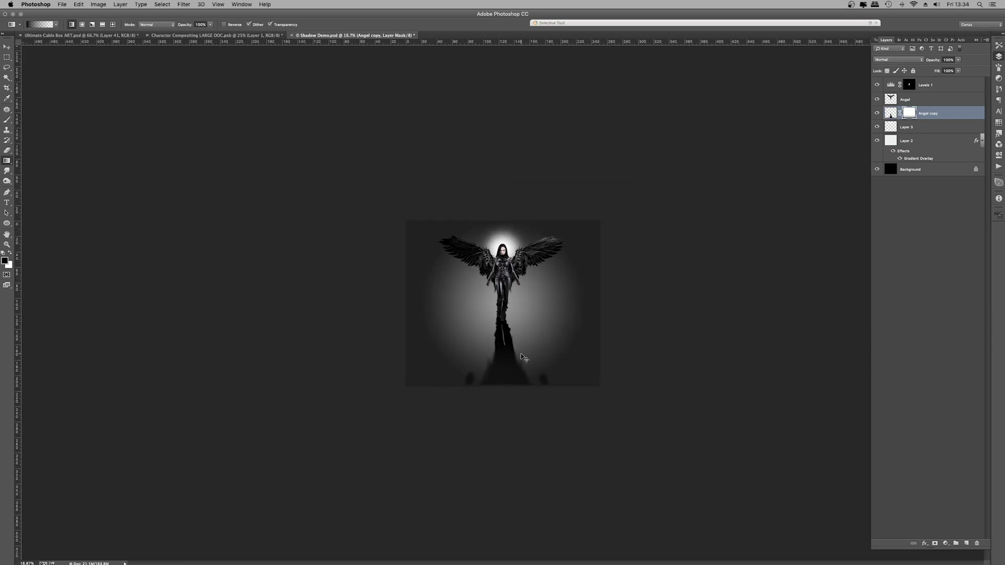
# Set the Angel copy shadow layer's opacity to 80%
pyautogui.click(957, 60)
pyautogui.moveTo(951, 69)
pyautogui.mouseDown()
pyautogui.moveTo(937, 68)
pyautogui.moveTo(953, 67)
pyautogui.mouseUp()
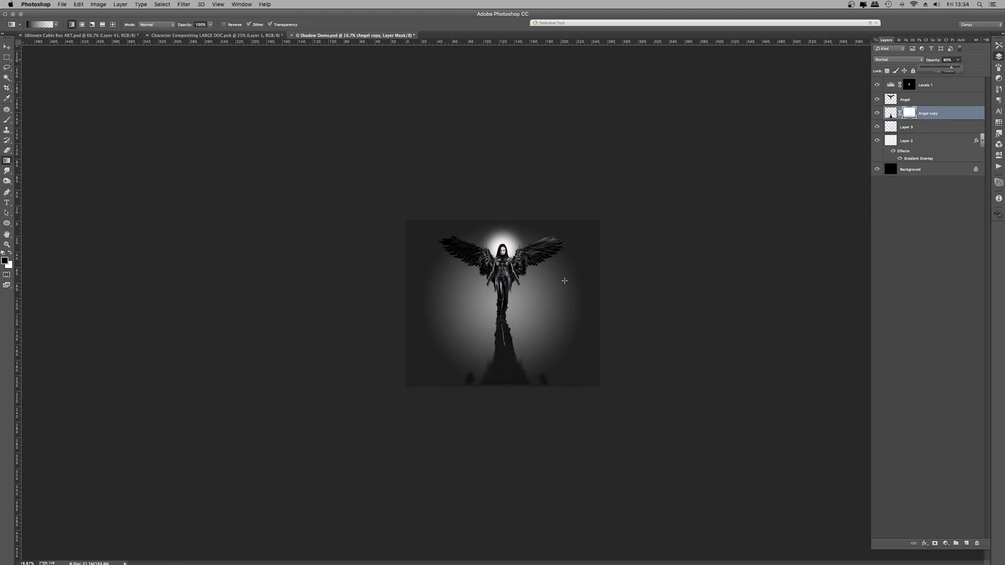
pyautogui.press('super+equal')
pyautogui.press('super+equal')
pyautogui.press('super+equal')
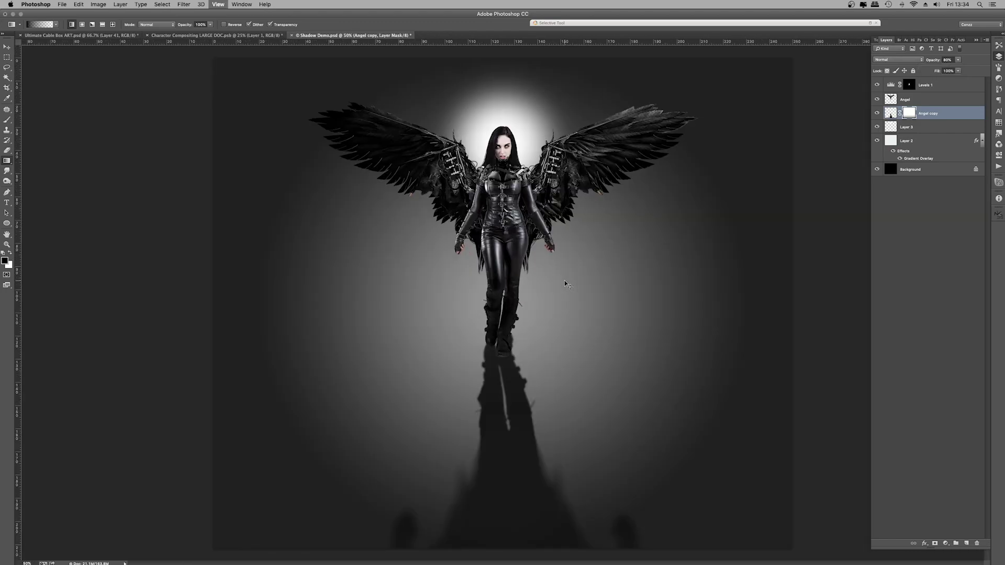
# Load the angel figure as a selection and add a new Layer 4 above Angel
pyautogui.press('super+equal')
pyautogui.press('super+equal')
pyautogui.press('super+equal')
pyautogui.press('super+equal')
pyautogui.keyDown('super'); pyautogui.click(891, 99); pyautogui.keyUp('super')
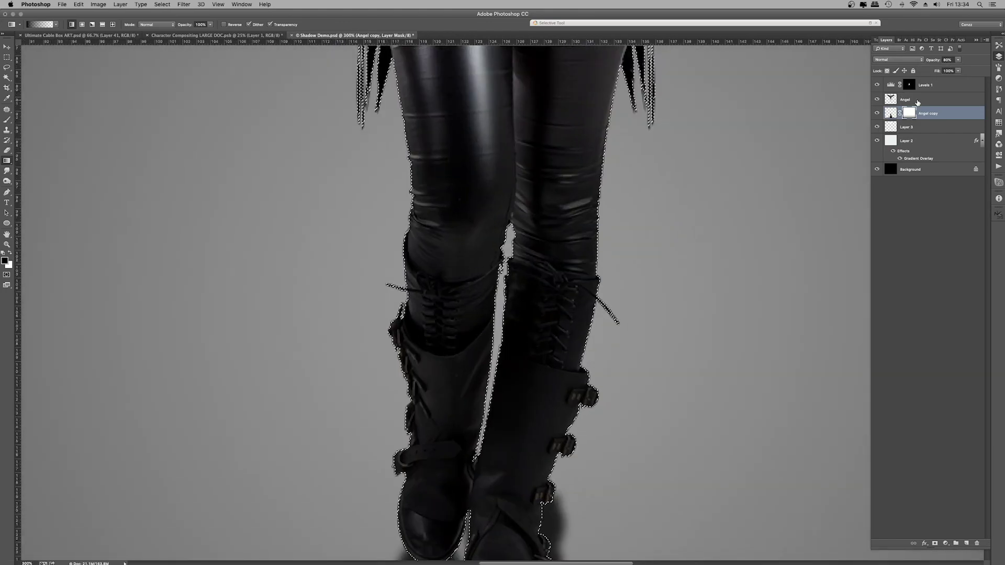
pyautogui.click(918, 99)
pyautogui.scroll(-2, 837, 209)
pyautogui.press('x')
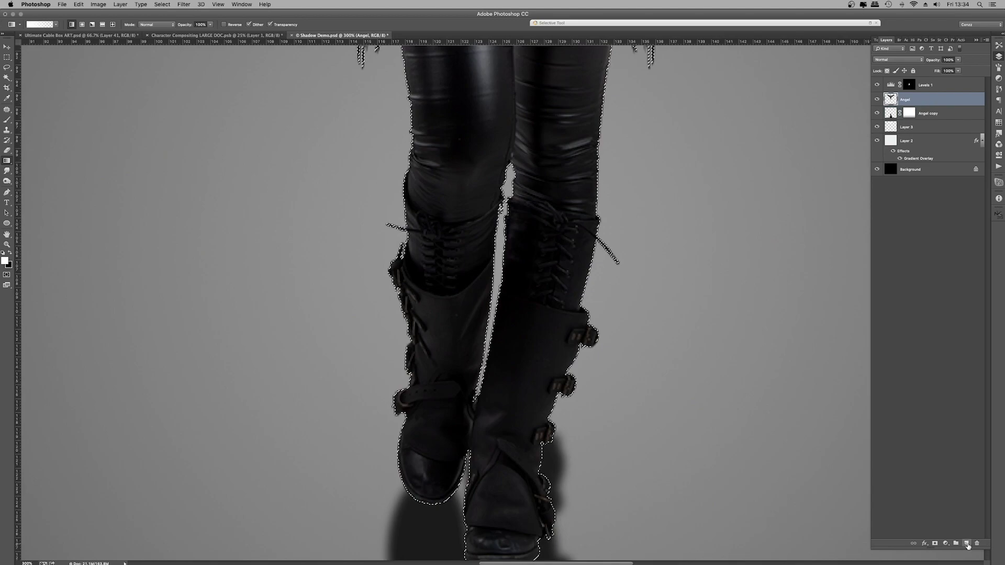
pyautogui.click(967, 544)
pyautogui.scroll(-2, 523, 314)
# Paint black over the boots with a soft brush of about 150 px, then deselect
pyautogui.press('b')
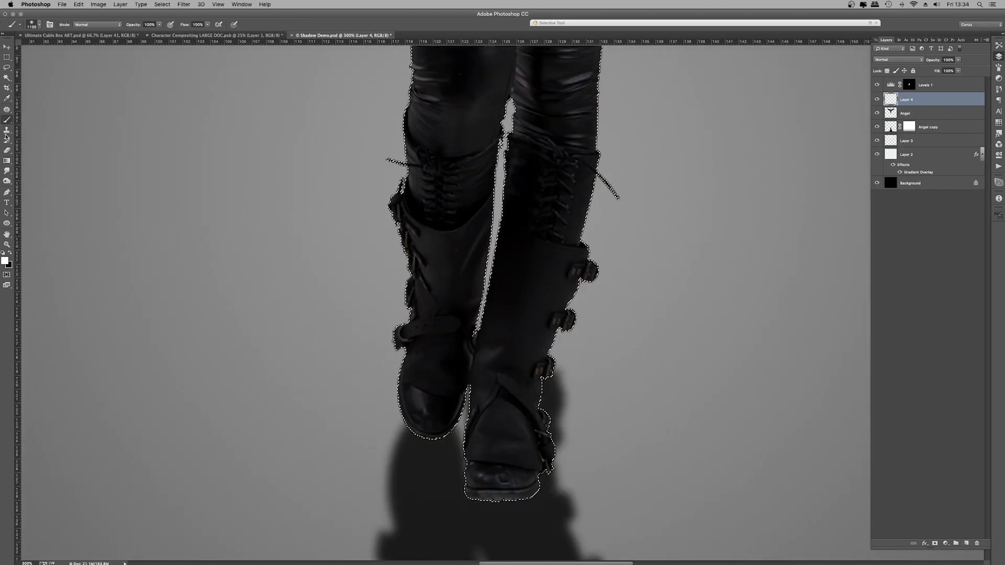
pyautogui.press('x')
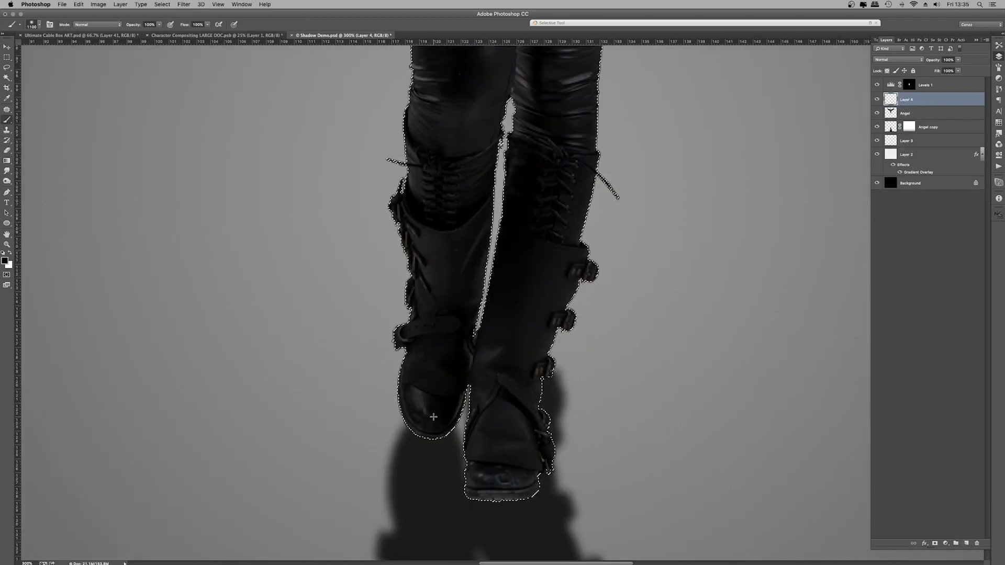
pyautogui.press('[')
pyautogui.press('[')
pyautogui.press('[')
pyautogui.press('[')
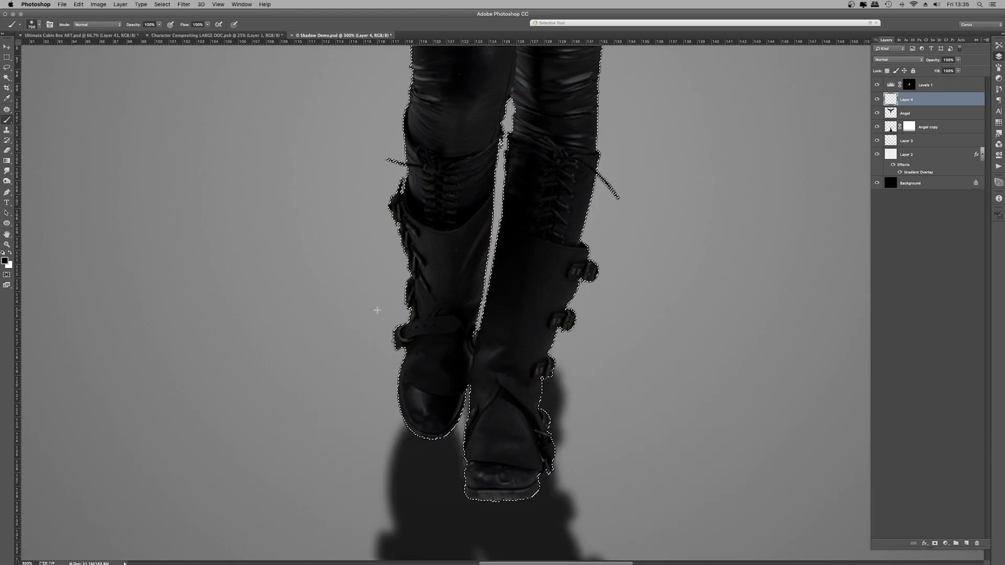
pyautogui.rightClick(377, 312)
pyautogui.write('51')
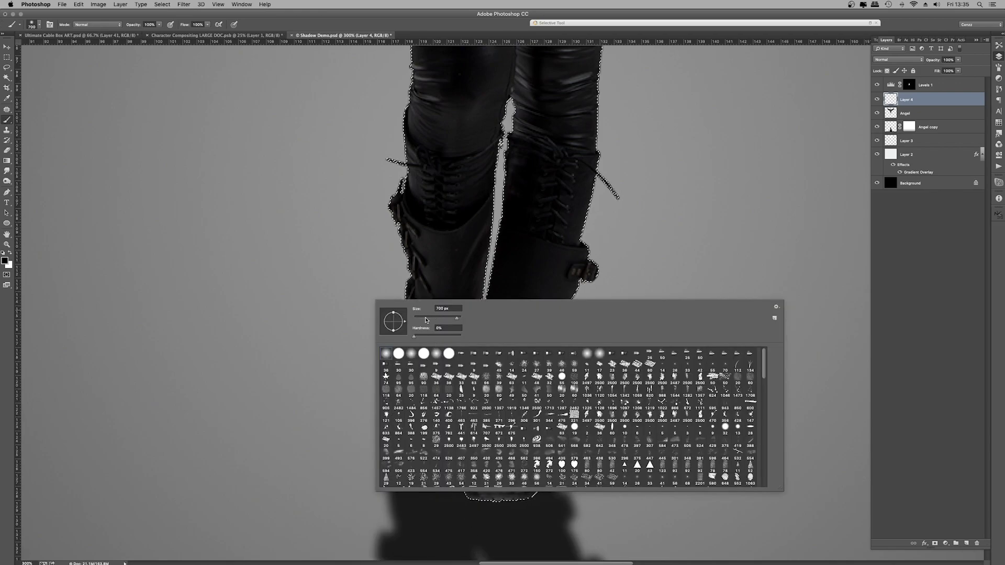
pyautogui.press('Return')
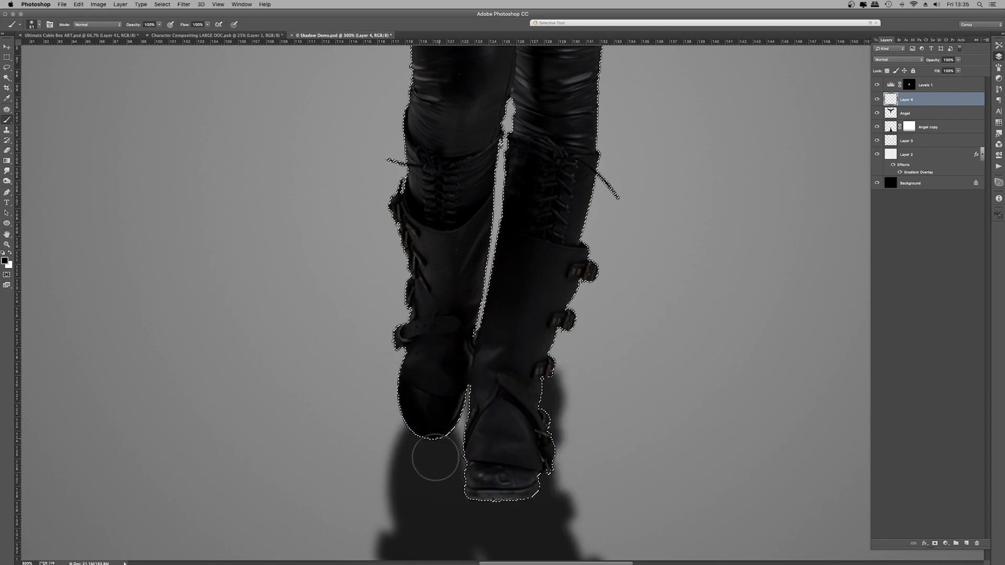
pyautogui.press(']')
pyautogui.press(']')
pyautogui.press(']')
pyautogui.press(']')
pyautogui.press(']')
pyautogui.press(']')
pyautogui.press(']')
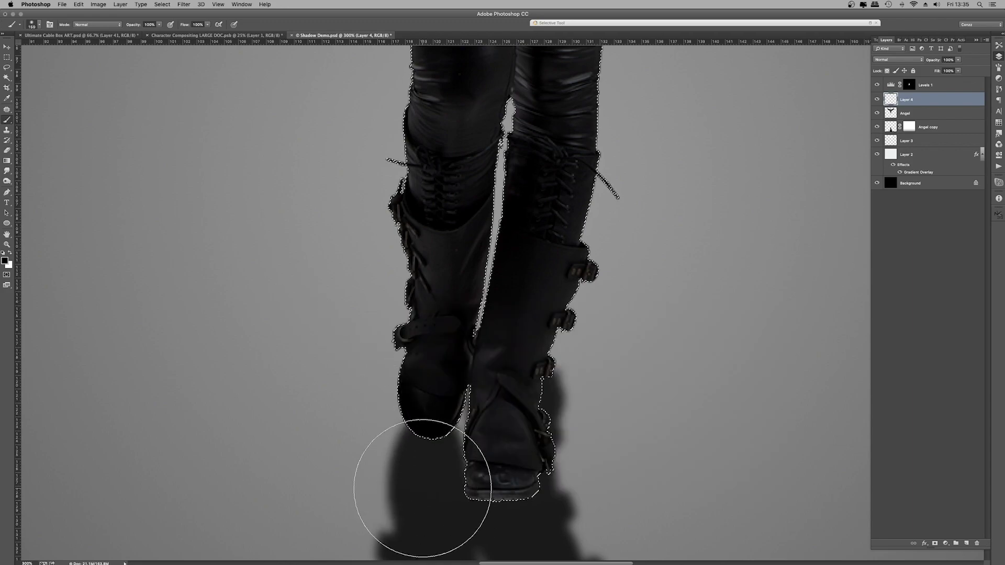
pyautogui.moveTo(423, 489)
pyautogui.mouseDown()
pyautogui.moveTo(541, 517)
pyautogui.moveTo(665, 497)
pyautogui.mouseUp()
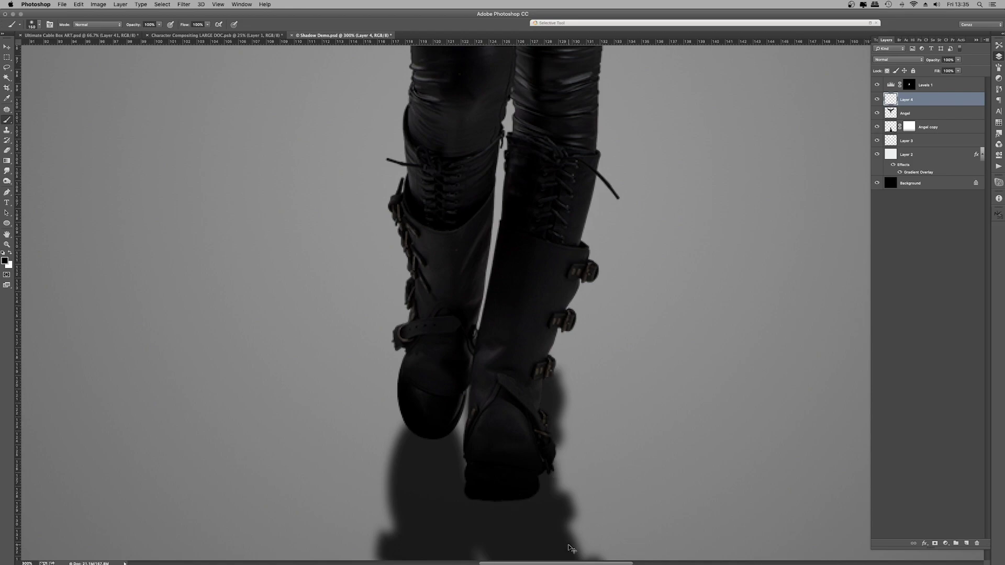
pyautogui.press('super+h')
pyautogui.press('super+minus')
pyautogui.press('super+minus')
pyautogui.press('super+minus')
pyautogui.press('super+minus')
pyautogui.press('super+minus')
pyautogui.press('super+minus')
pyautogui.press('super+minus')
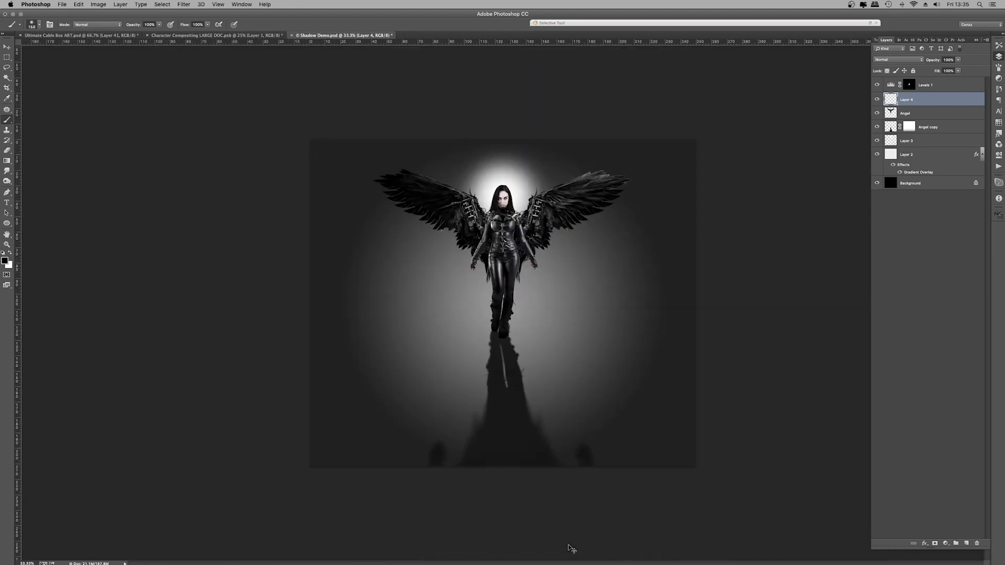
pyautogui.press('super+plus')
pyautogui.press('super+plus')
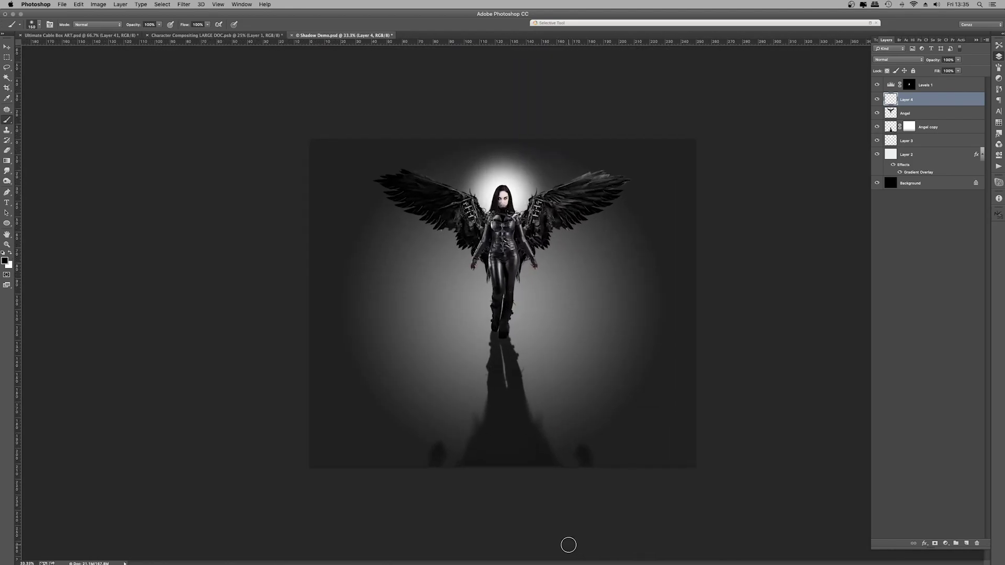